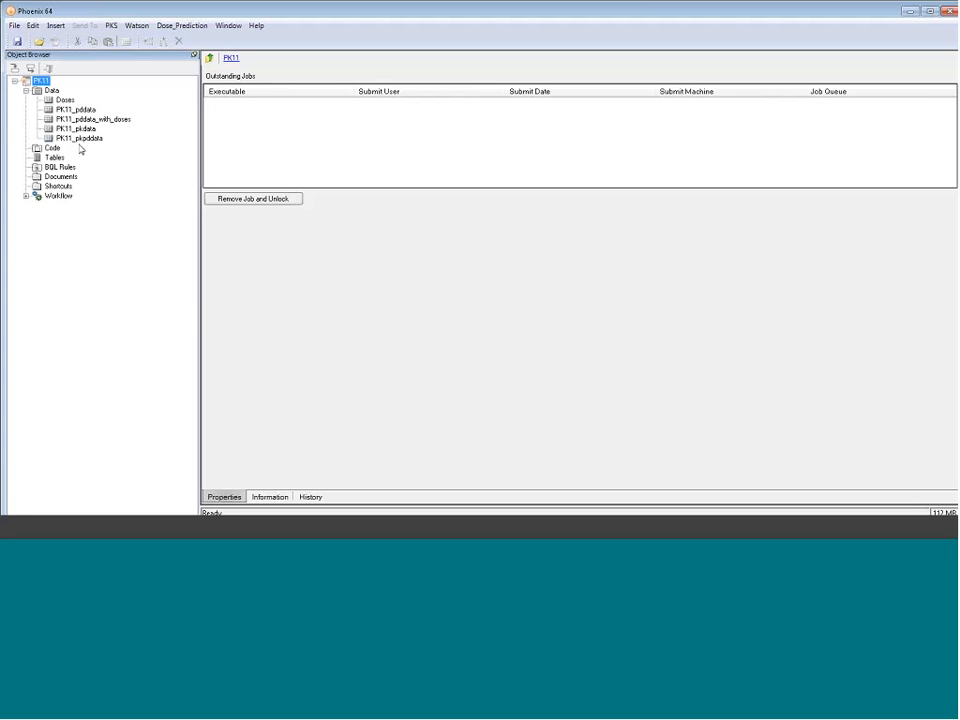
Review the PK11_pkpddata, PK11_pddata, PK11_pkdata and Doses worksheets in the project's data
left_click(88, 139)
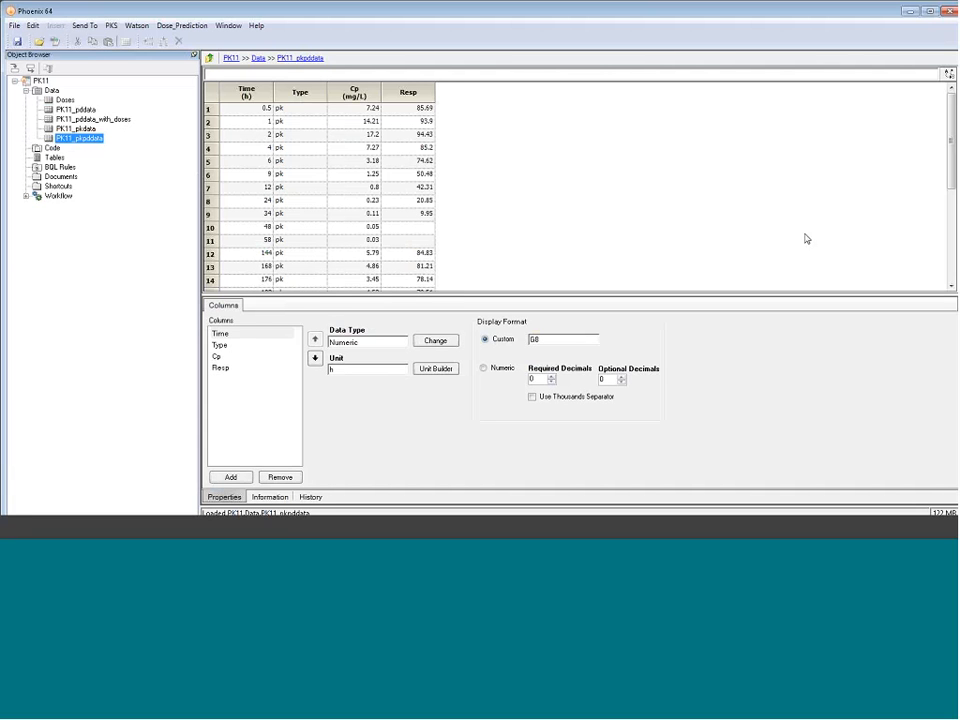
scroll(856, 248, "down", 5)
scroll(410, 230, "up", 5)
left_click(80, 110)
left_click(82, 128)
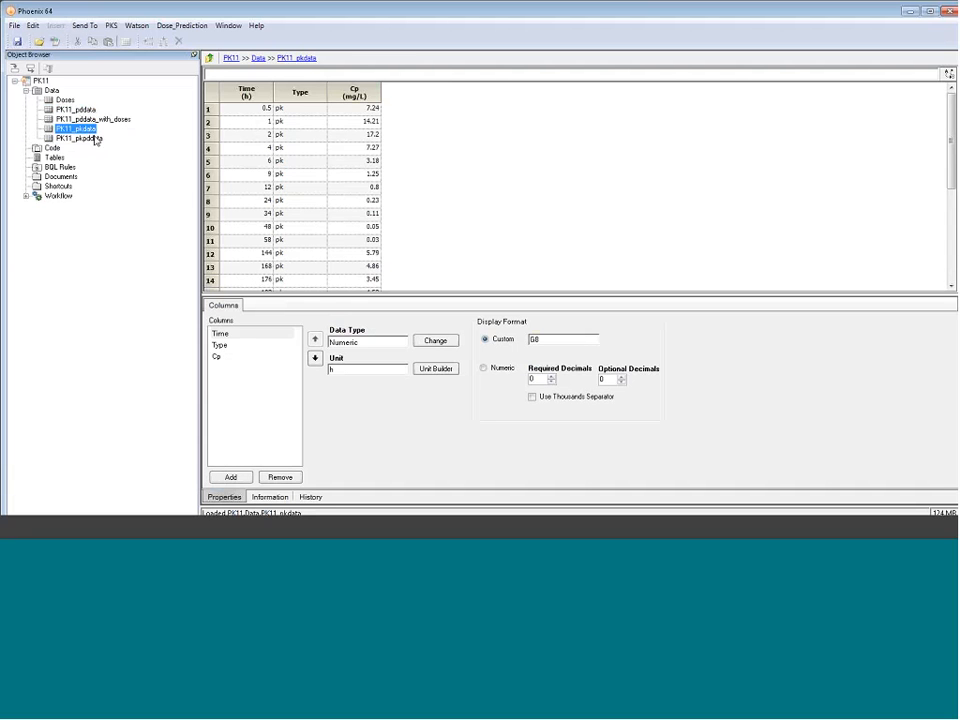
left_click(64, 100)
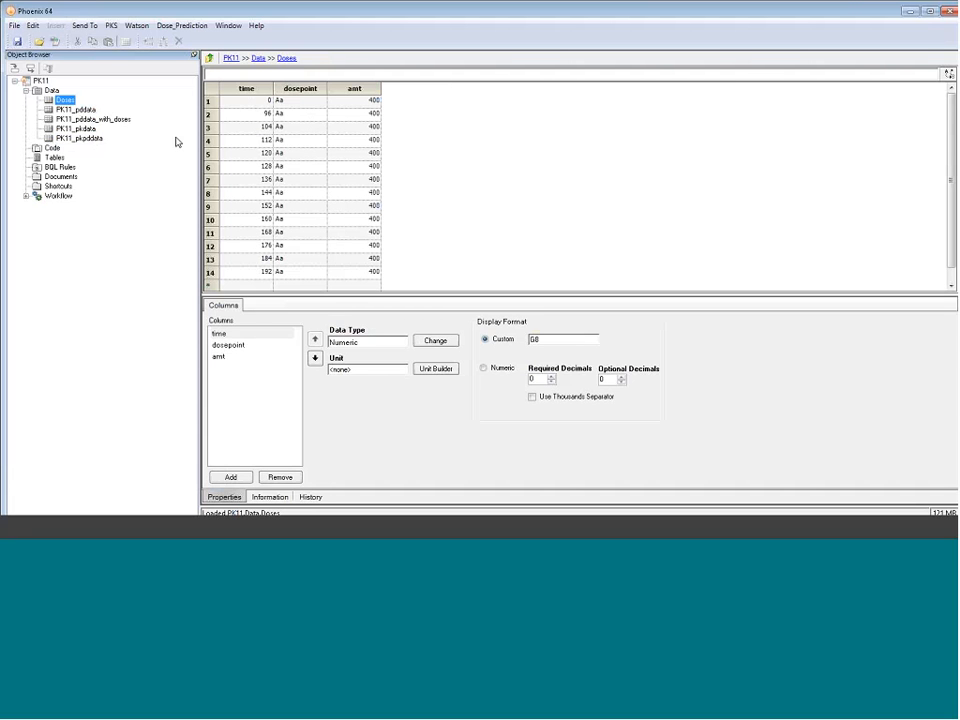
Examine the PK_and_PD Plot and PKPD Plot results in the workflow, enlarging the plot area to see the full axes
left_click(26, 197)
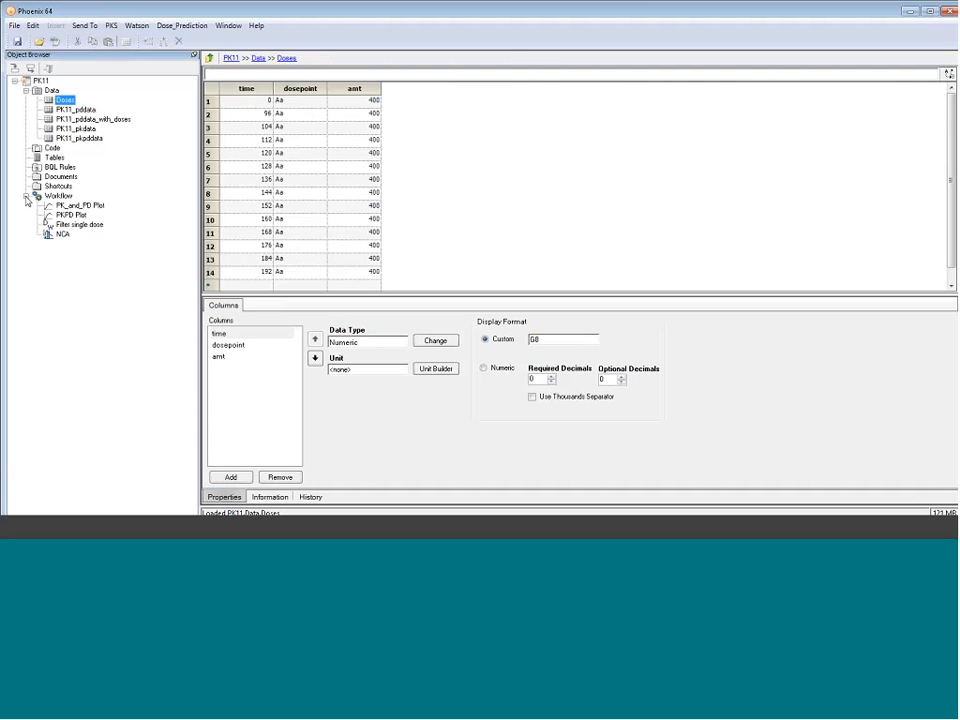
left_click(71, 206)
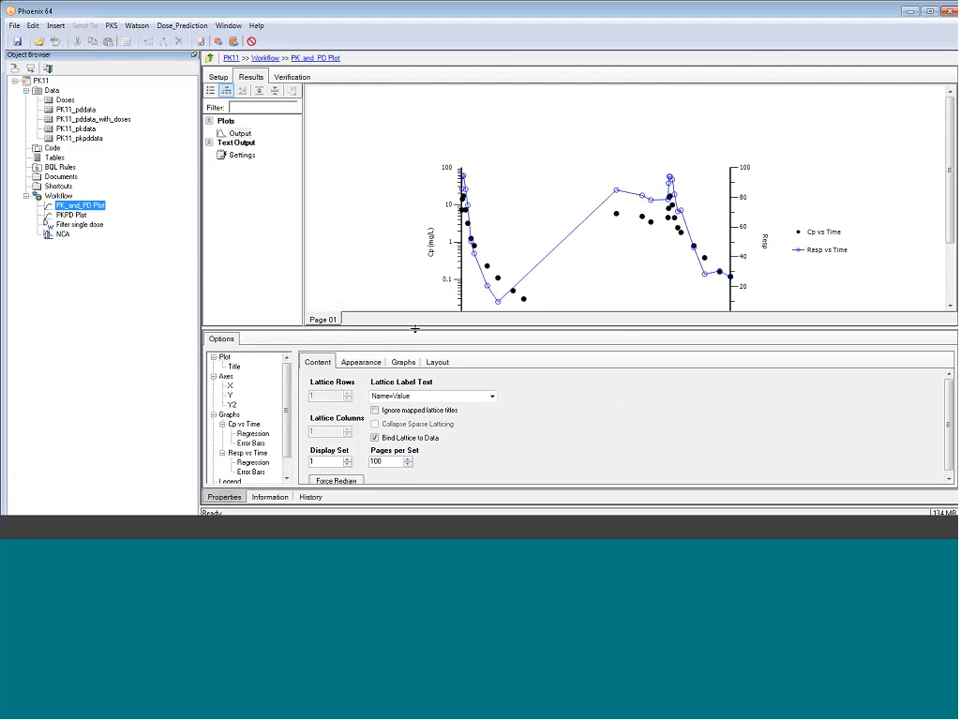
left_click_drag(415, 328, 415, 359)
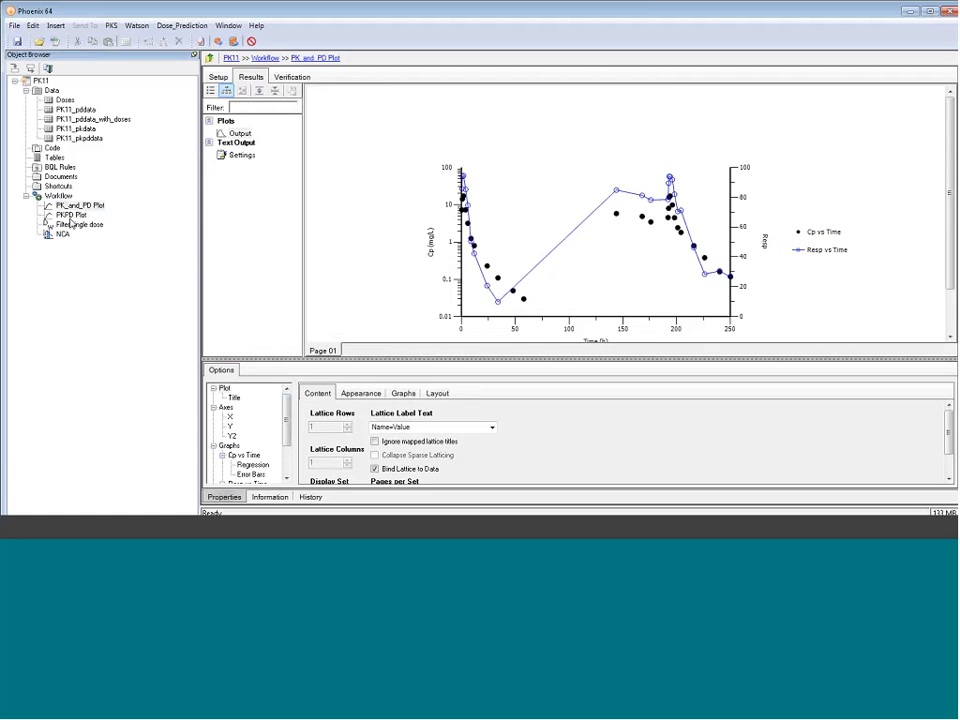
left_click(71, 214)
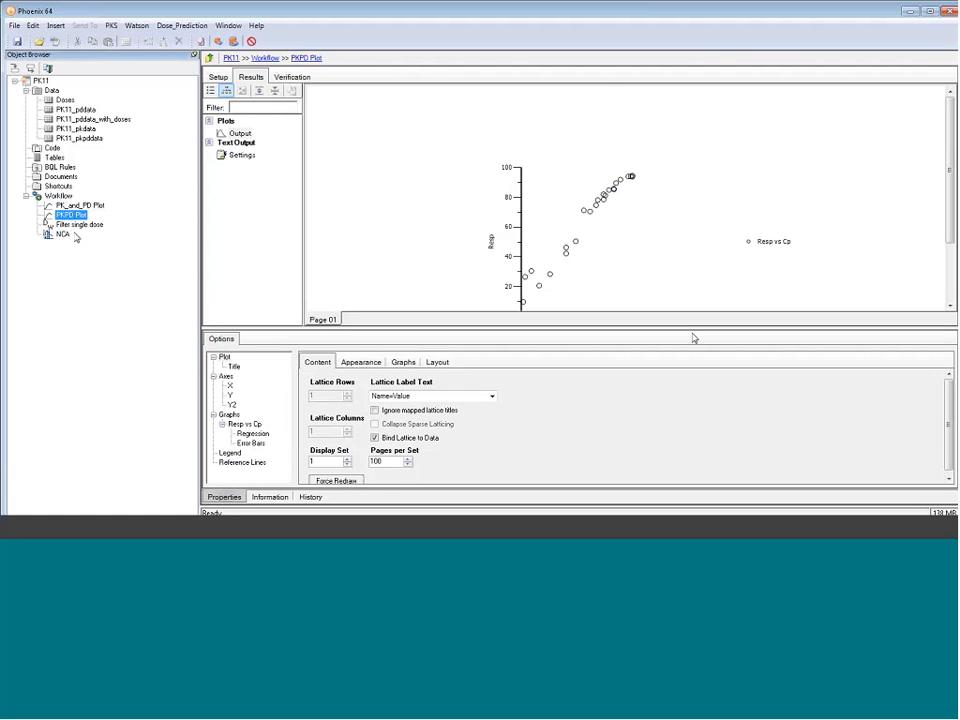
left_click_drag(692, 331, 694, 347)
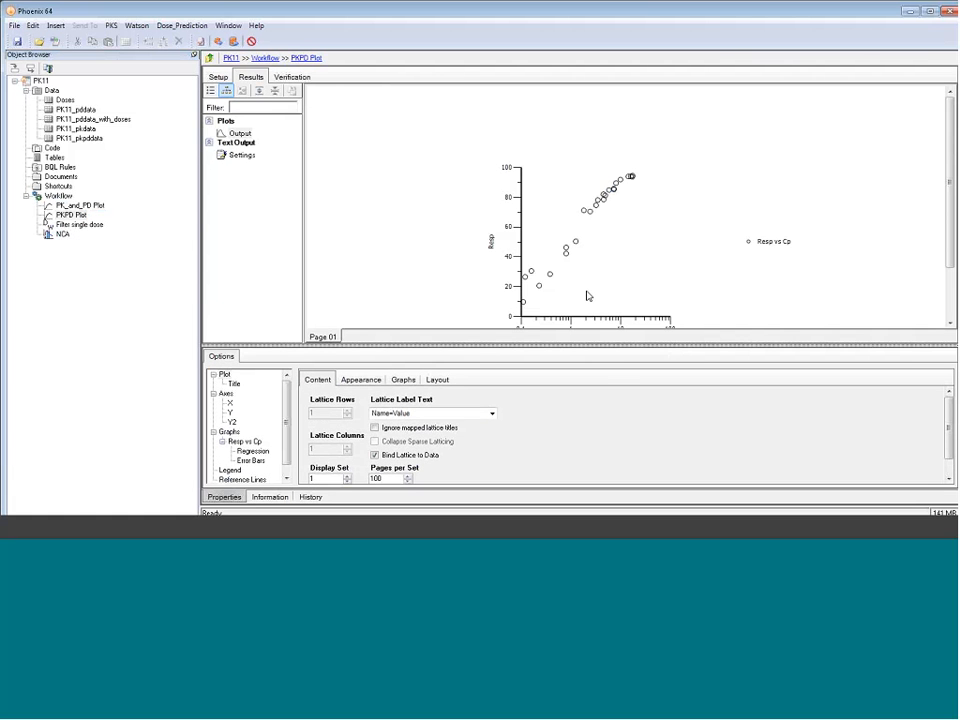
left_click_drag(621, 367, 619, 368)
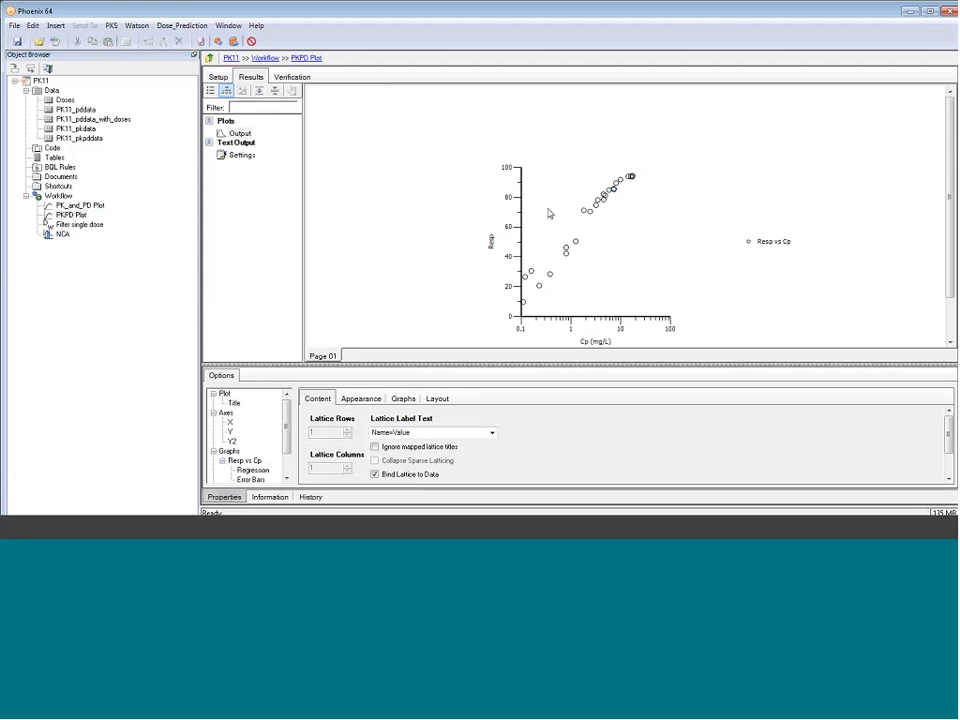
Inspect the Filter single dose object's results and the filter rule defined in its Step 1 Filter setup
left_click(66, 226)
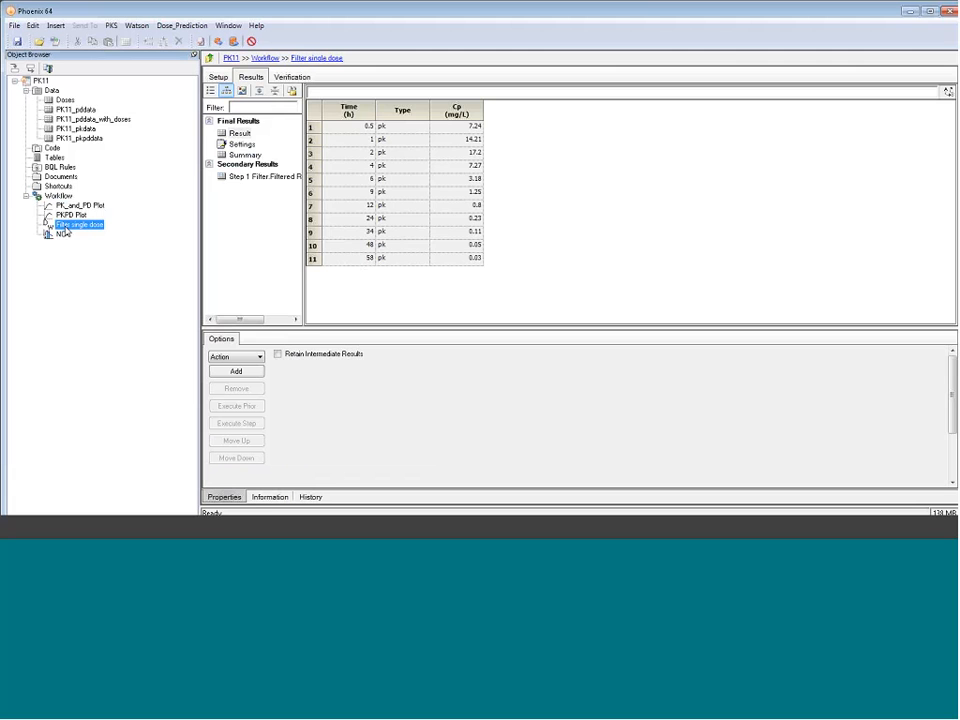
left_click(217, 77)
left_click(241, 102)
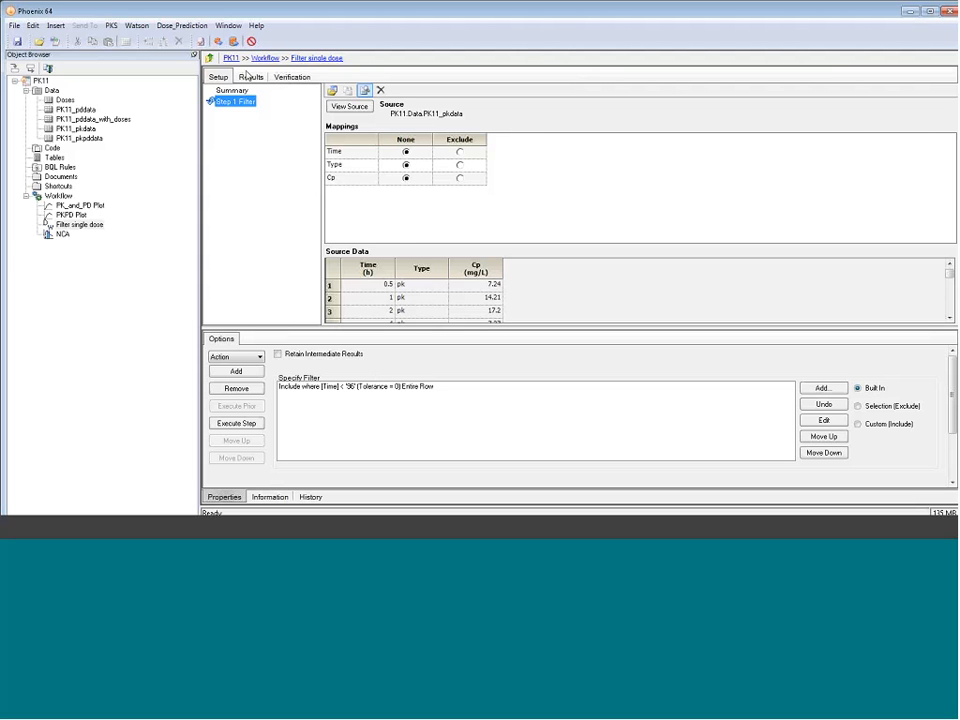
left_click(251, 77)
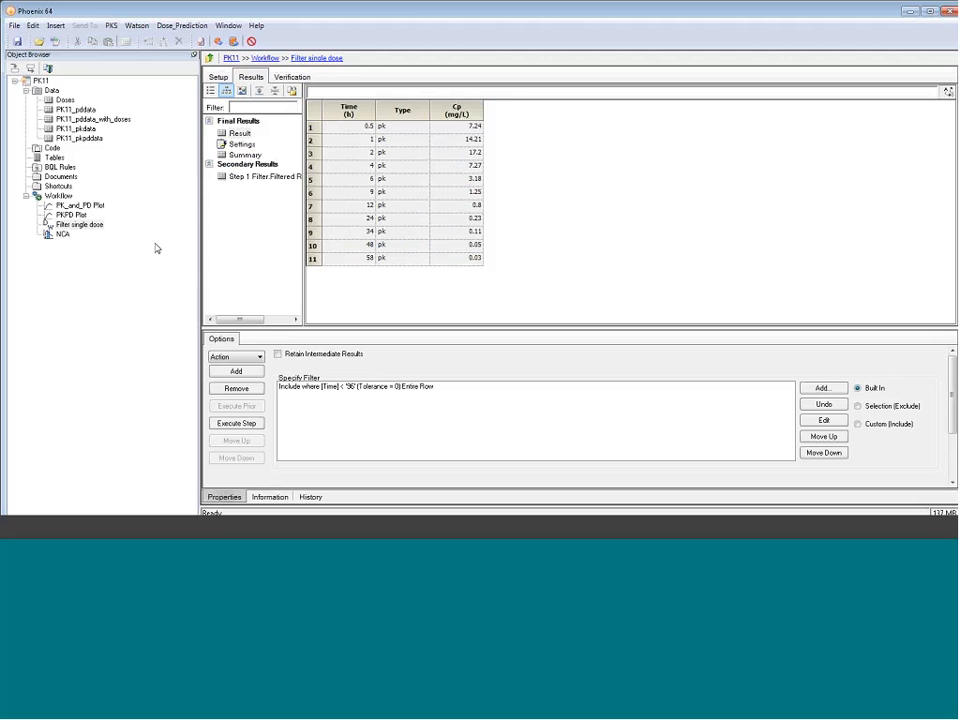
Examine the NCA object's pivoted final parameters across to the Vz_F_obs and Cl_F_obs values
left_click(62, 234)
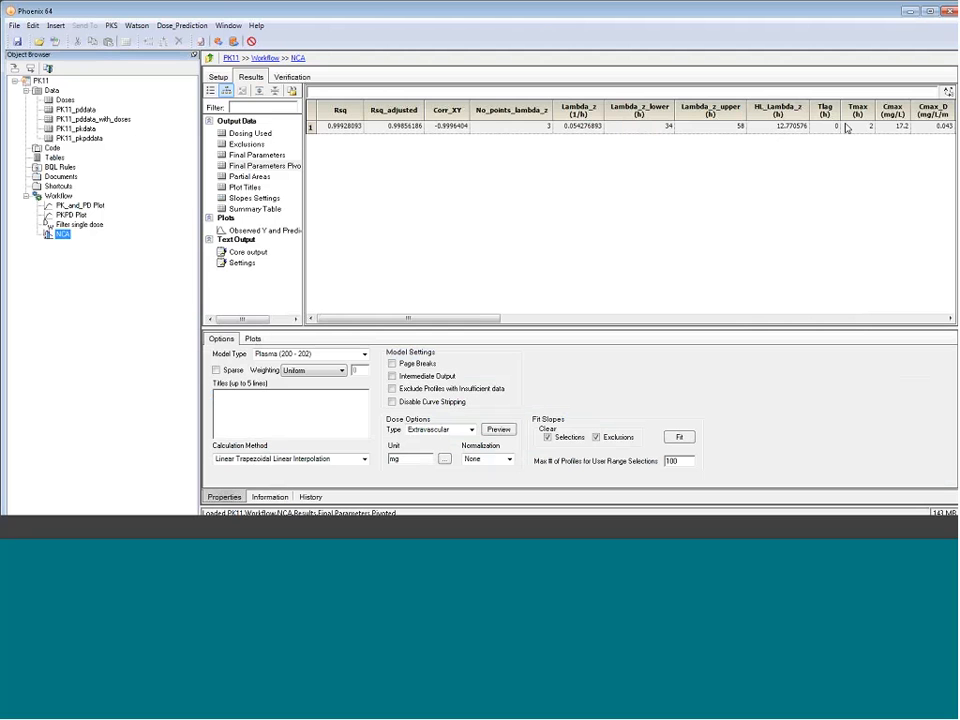
left_click(951, 318)
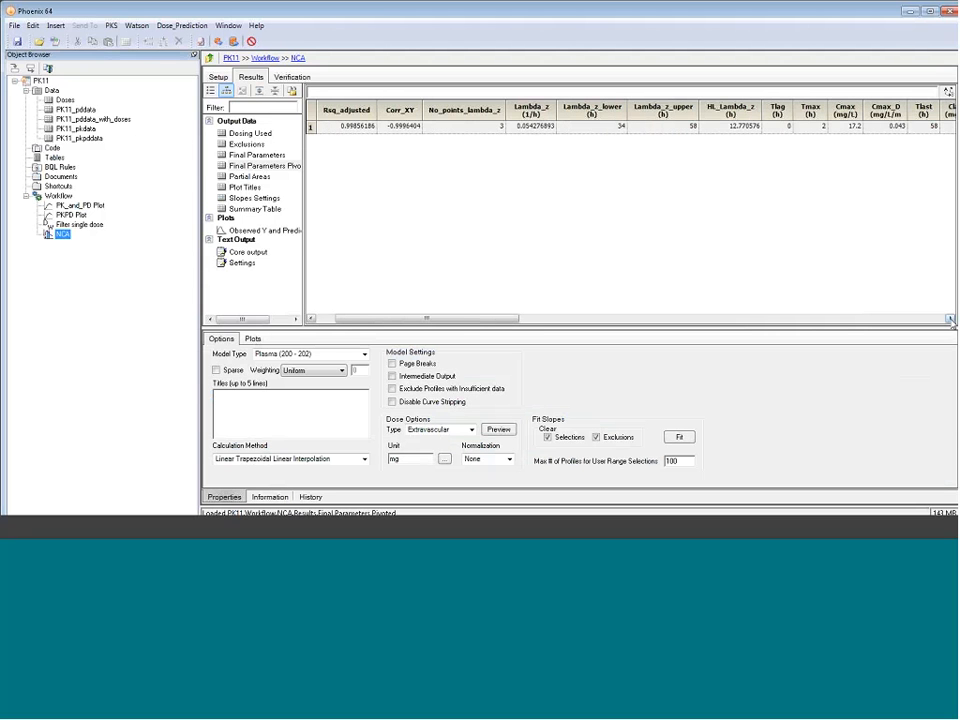
left_click(951, 318)
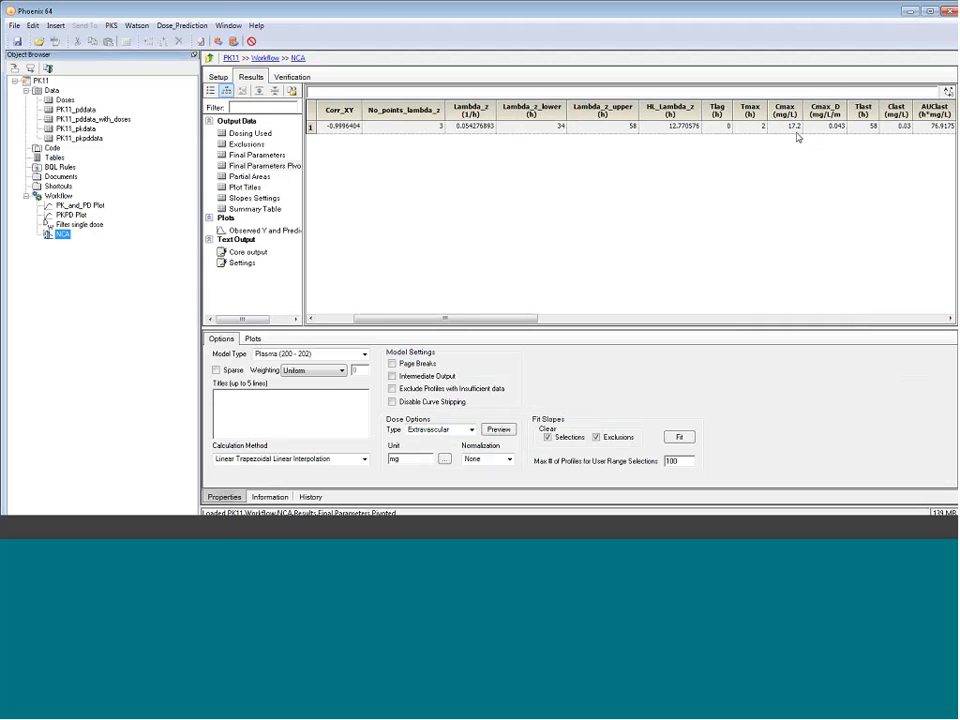
left_click(949, 320)
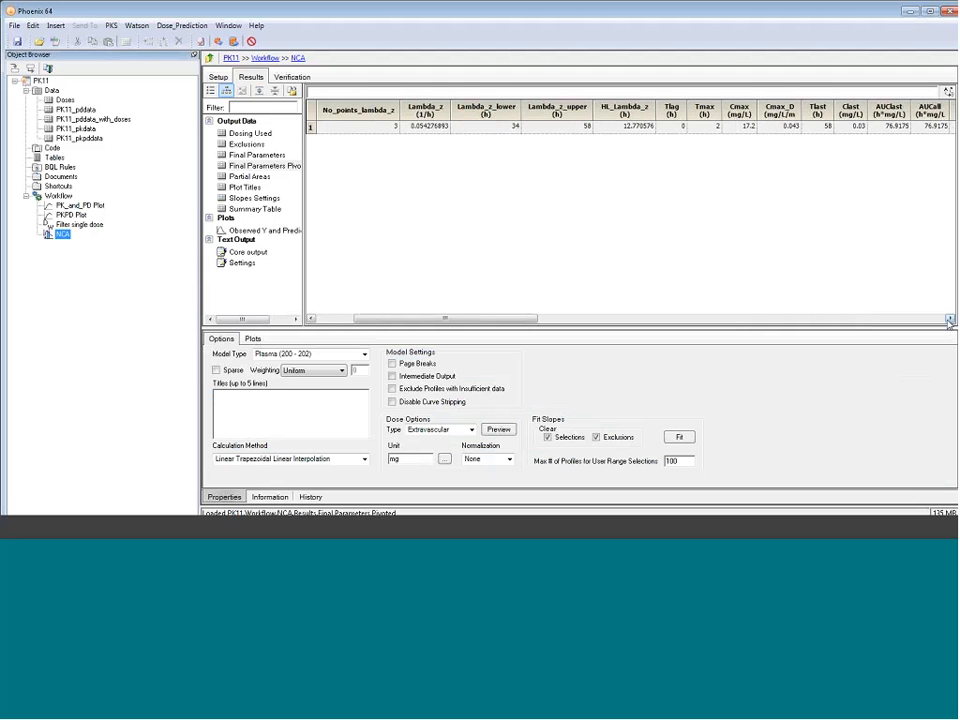
left_click(949, 320)
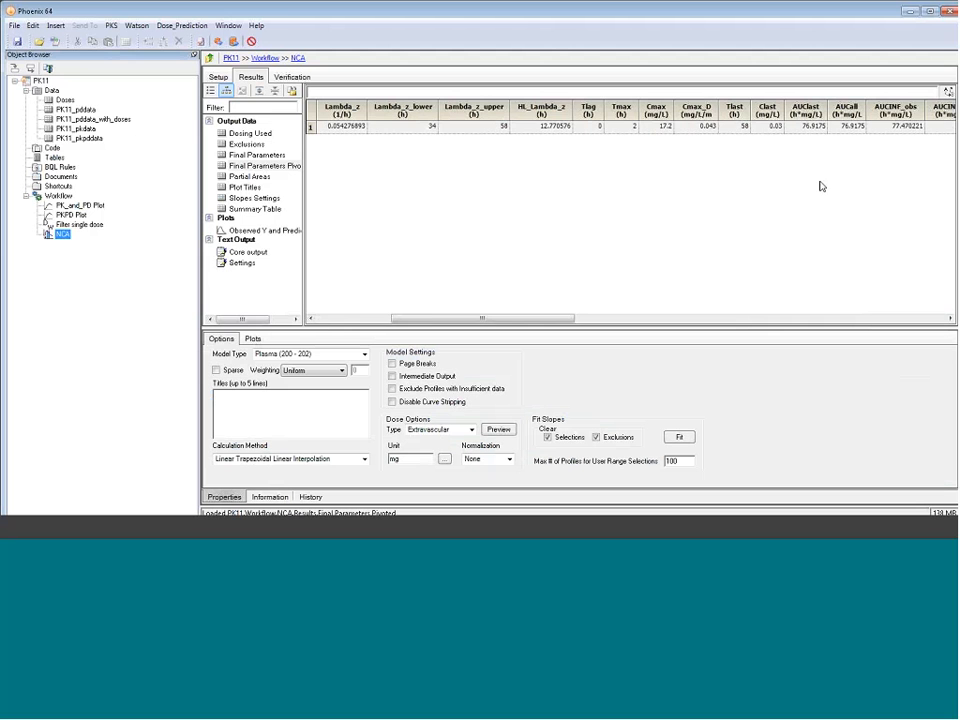
left_click(950, 319)
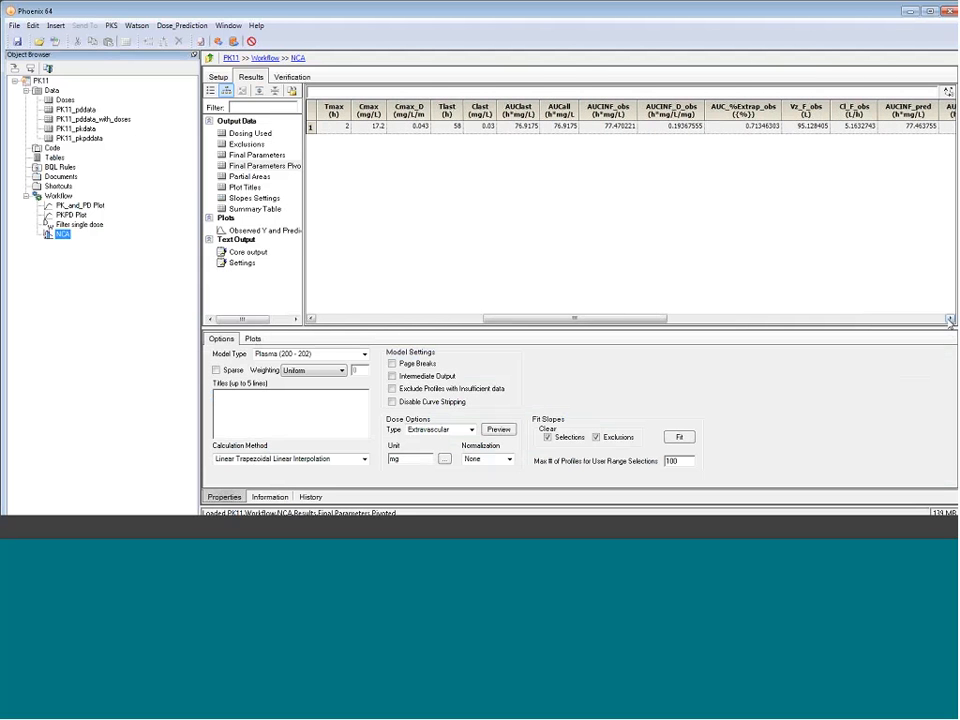
left_click_drag(806, 126, 848, 128)
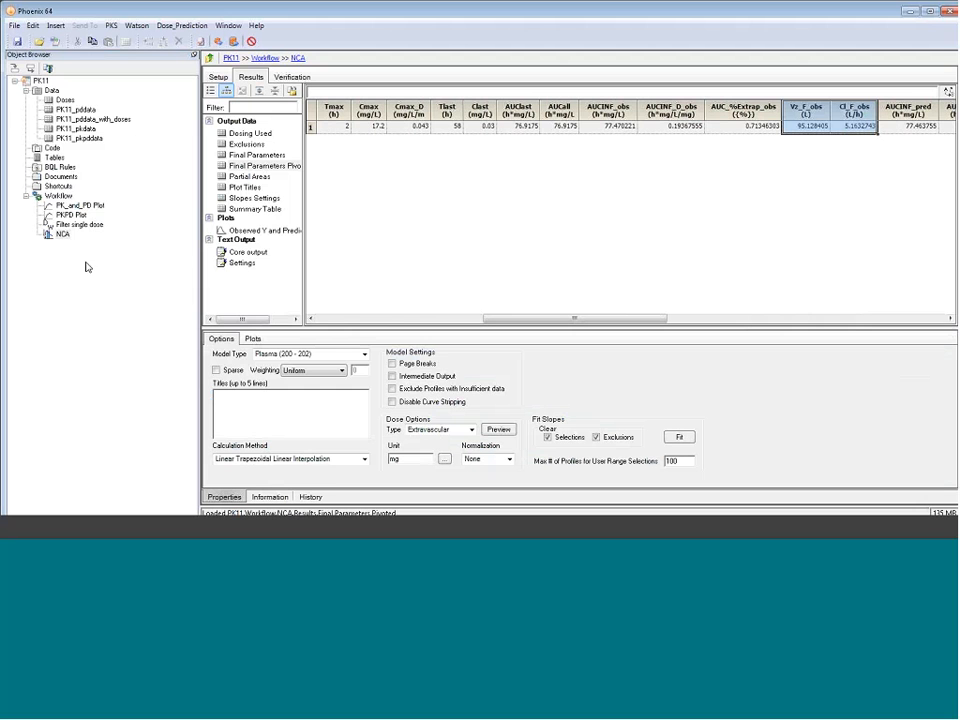
Create a Phoenix model with PK11_pkdata as its main source, and narrow the object browser to widen the workspace
right_click(71, 131)
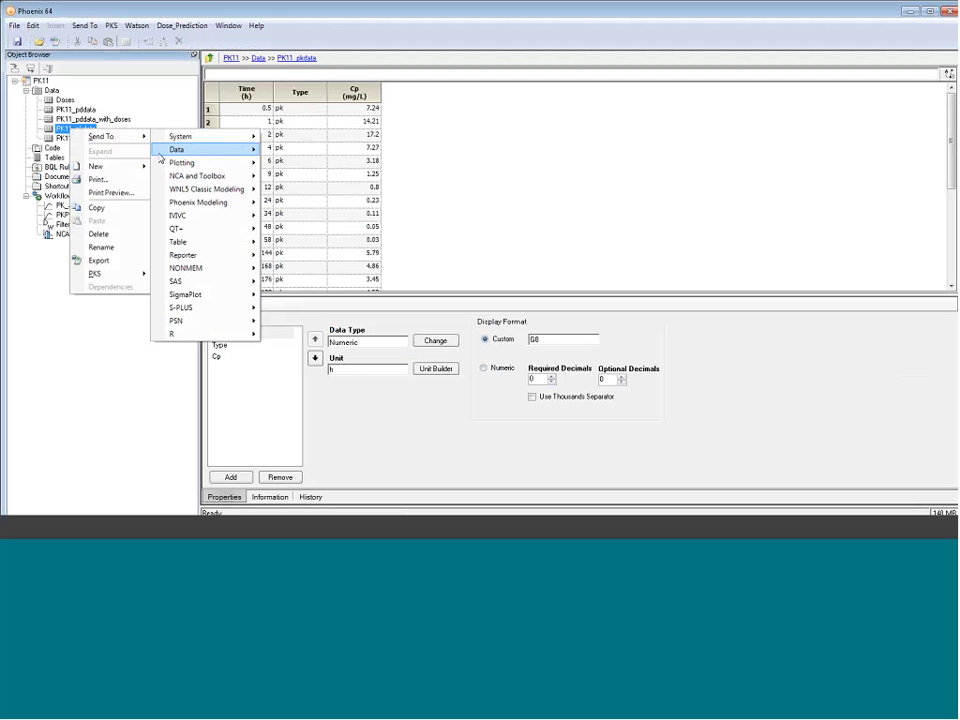
mouse_move(223, 203)
left_click(290, 203)
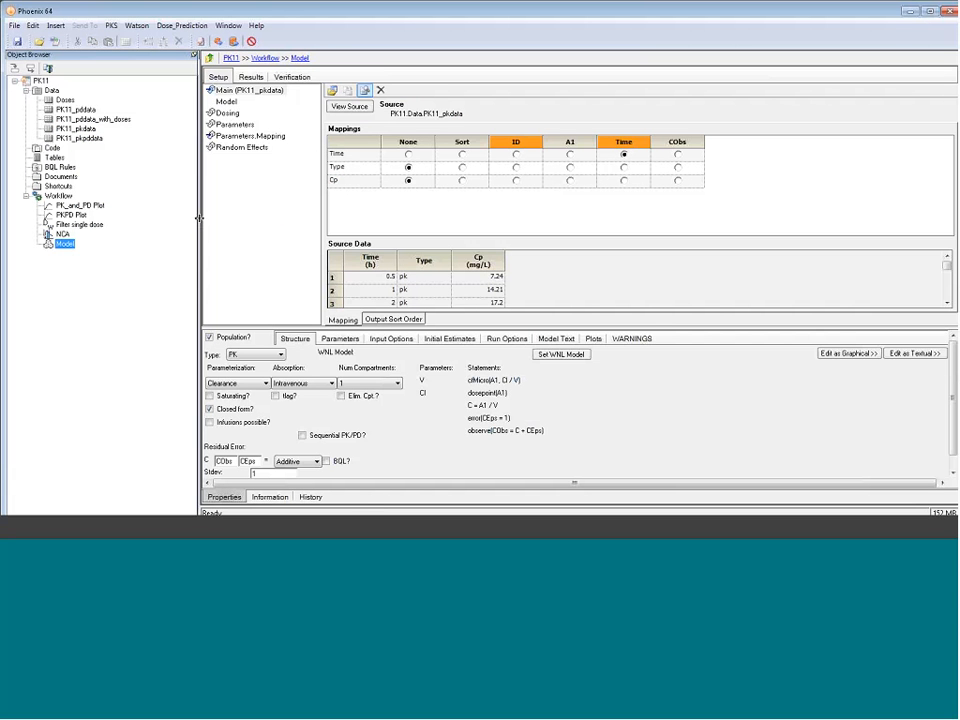
left_click_drag(199, 218, 144, 223)
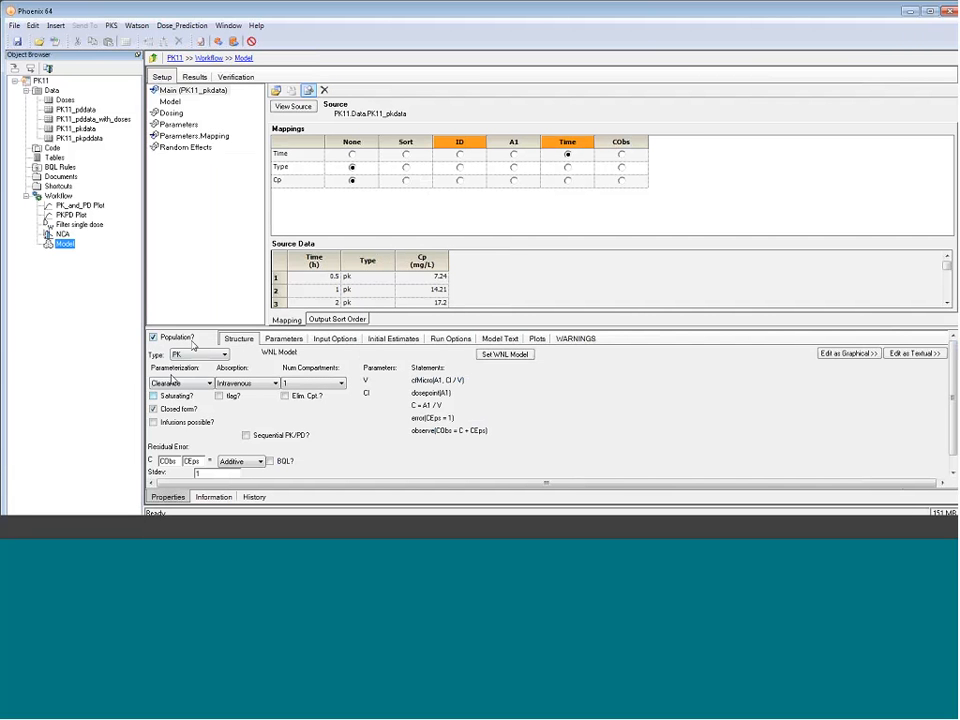
left_click_drag(195, 328, 195, 325)
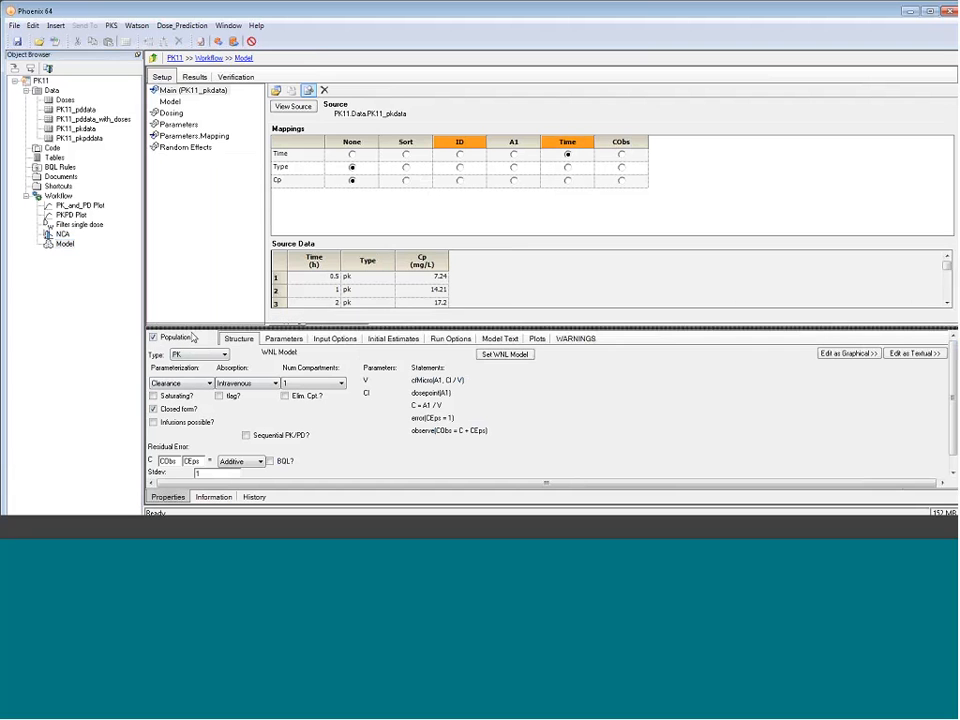
Configure the PK model as non-population and not closed form, with extravascular absorption, a time lag and 2 compartments
left_click(152, 337)
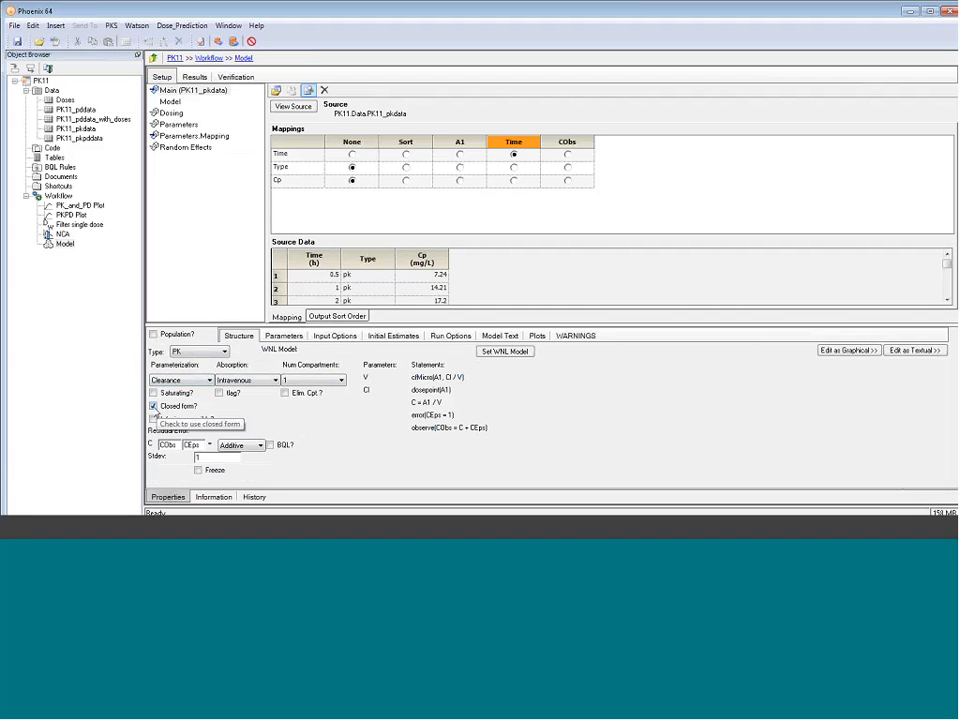
left_click(154, 406)
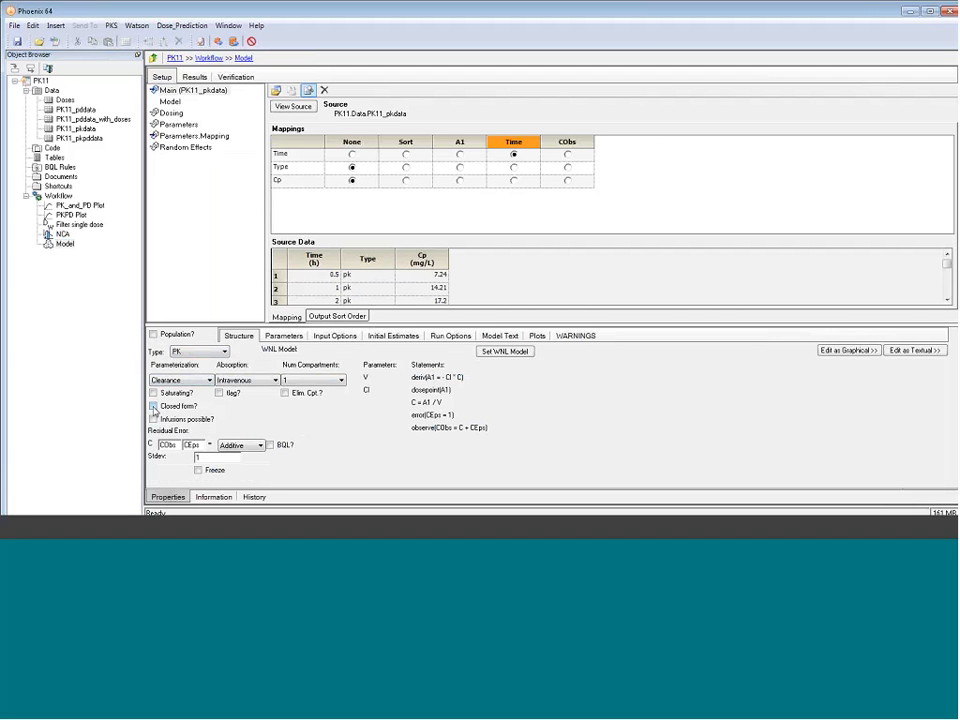
left_click(242, 380)
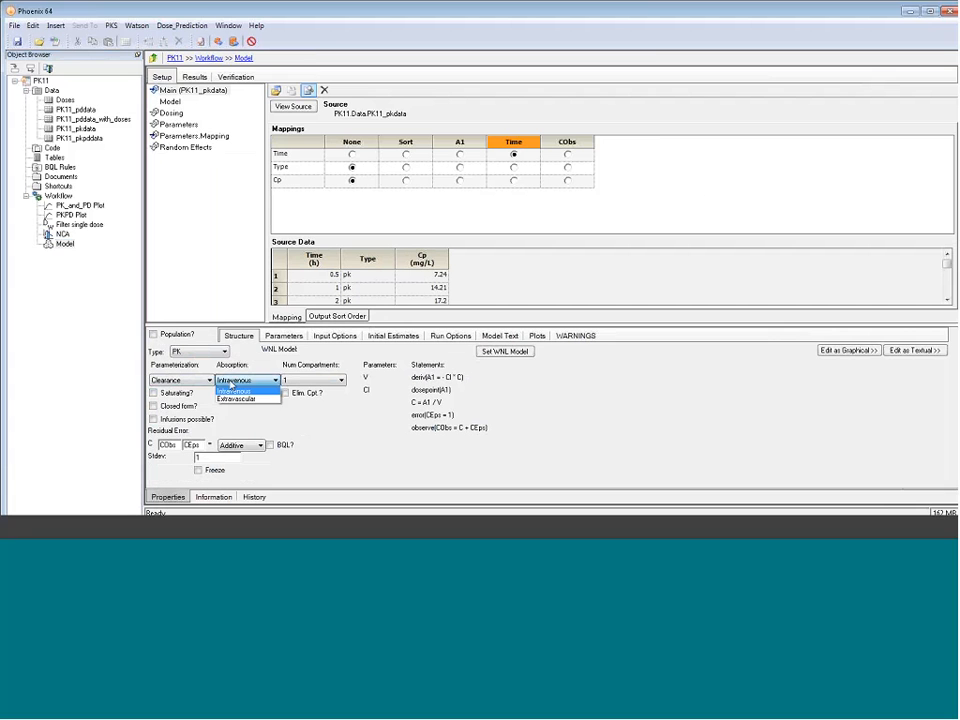
left_click(239, 400)
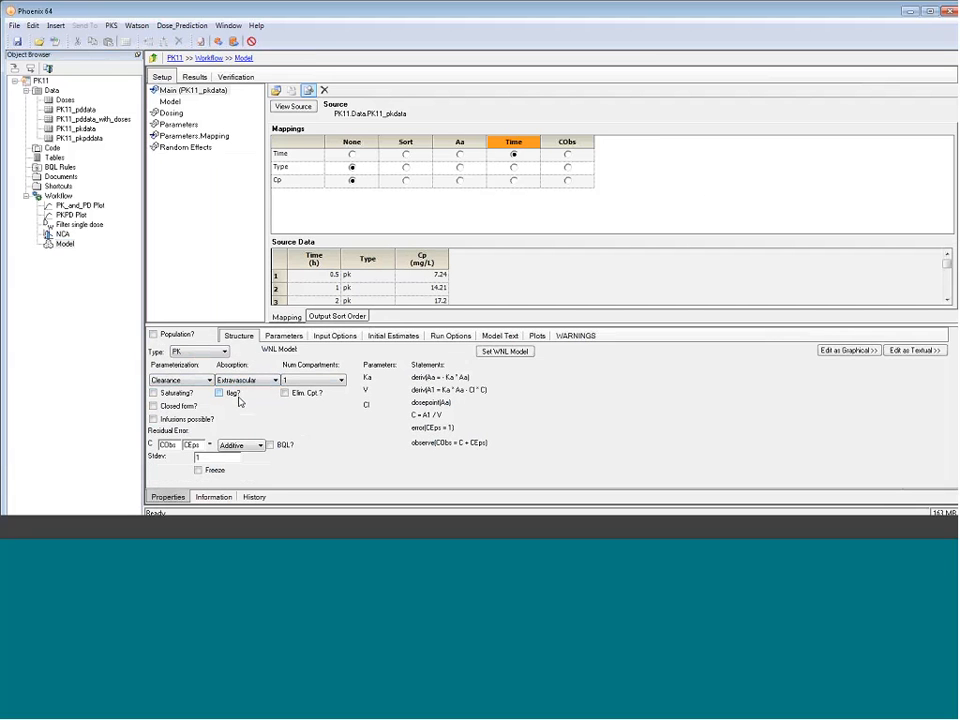
left_click(221, 394)
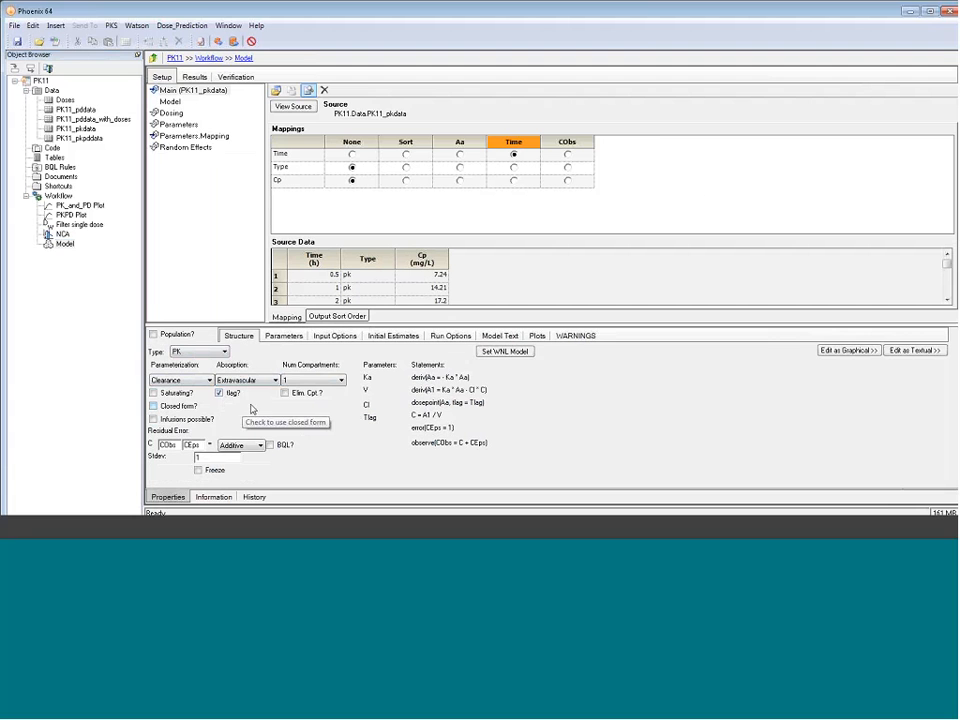
left_click(301, 381)
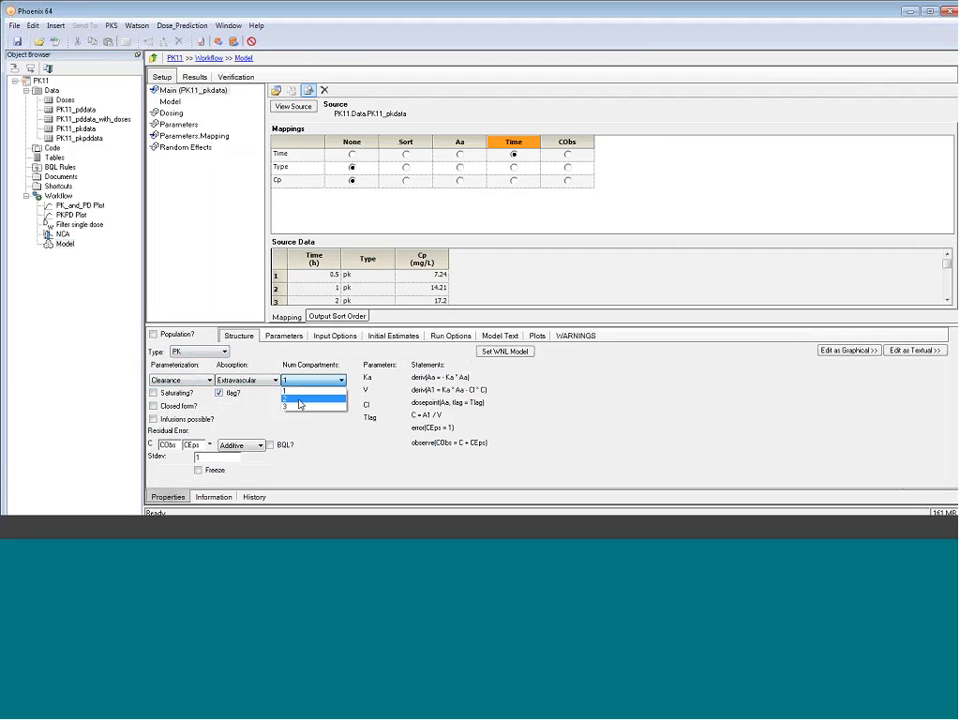
left_click(299, 399)
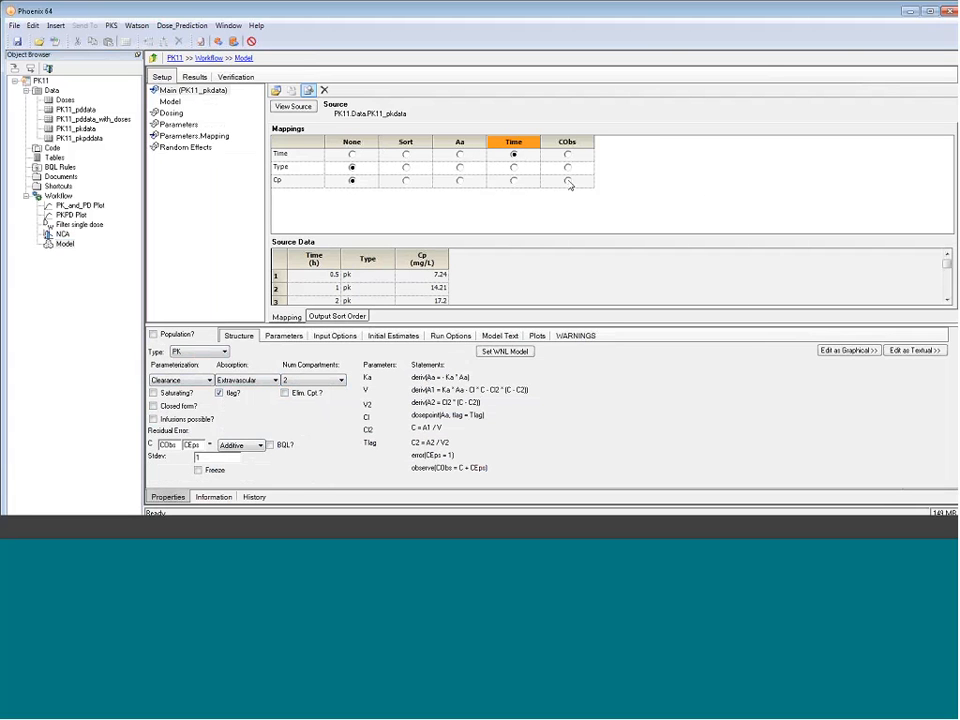
Map Cp to CObs in the main data, and use the Doses worksheet as the dosing source with amt mapped to Aa
left_click(568, 181)
left_click(174, 106)
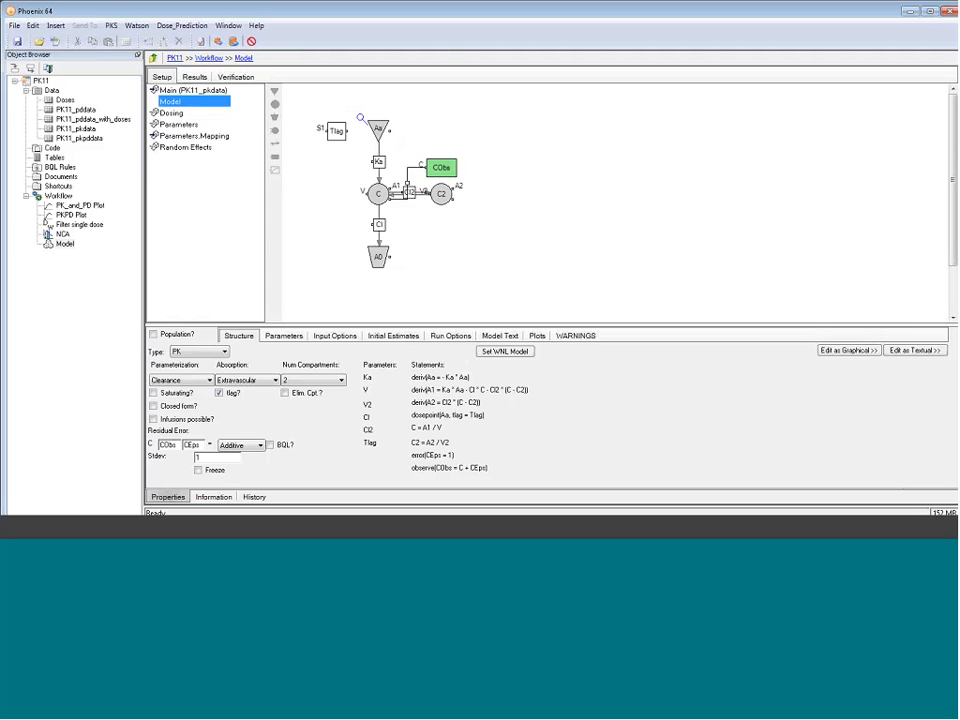
left_click(172, 113)
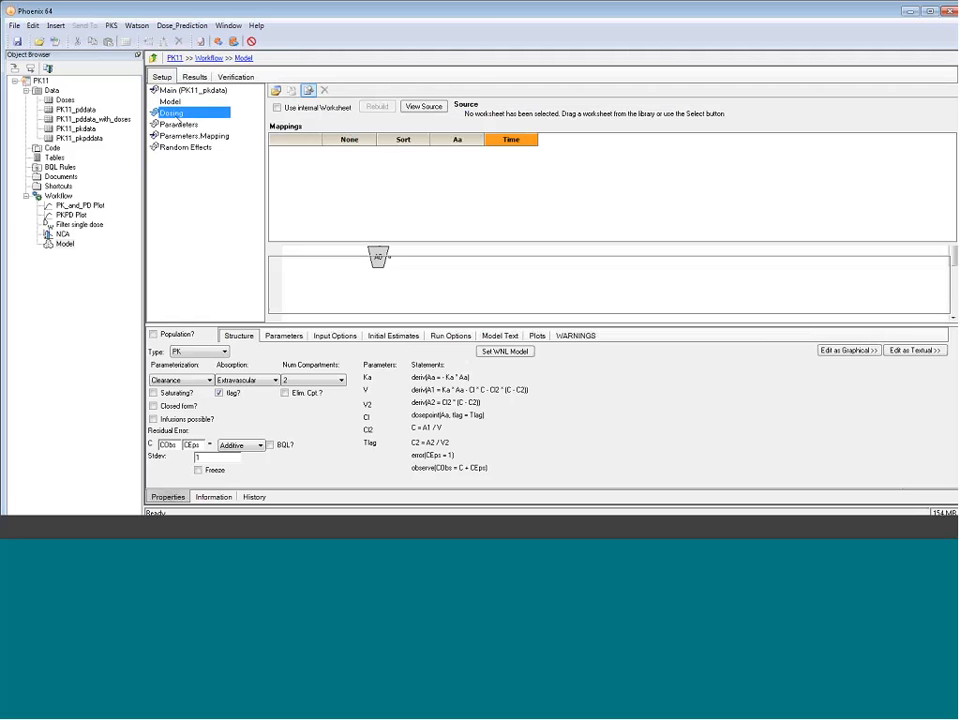
left_click_drag(65, 100, 388, 204)
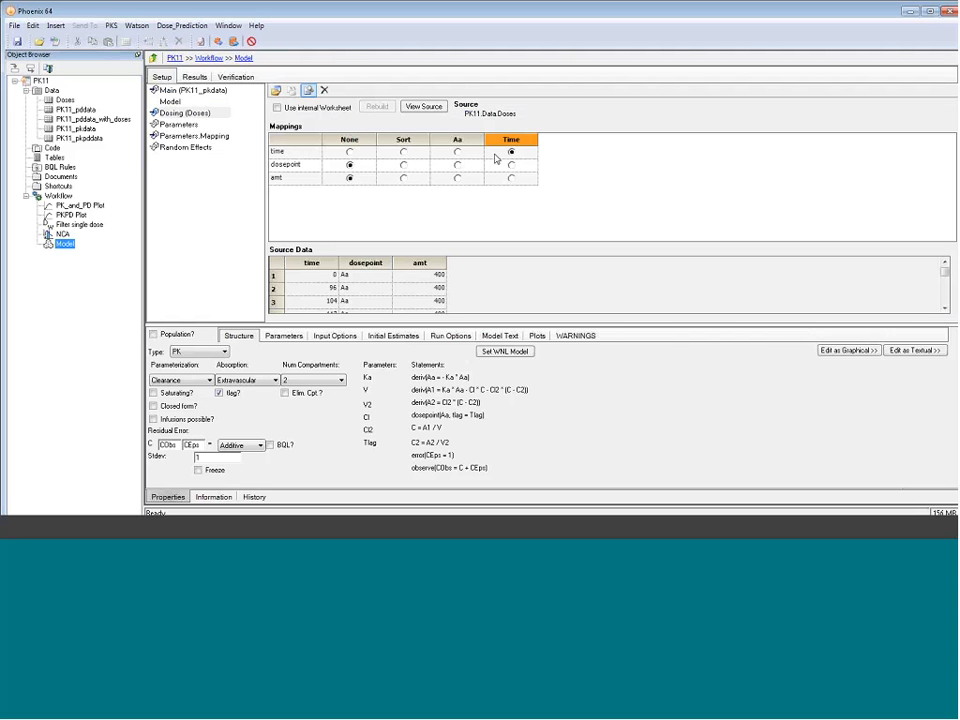
left_click(459, 180)
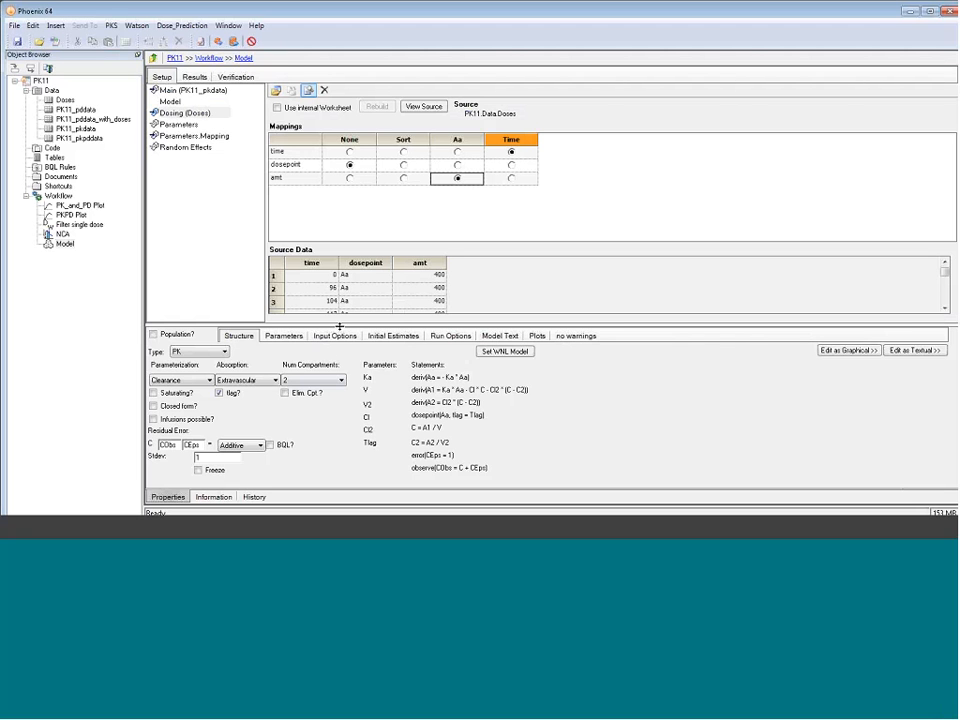
Show the model's initial estimates plot in a taller area and set its time range to 250
left_click(391, 337)
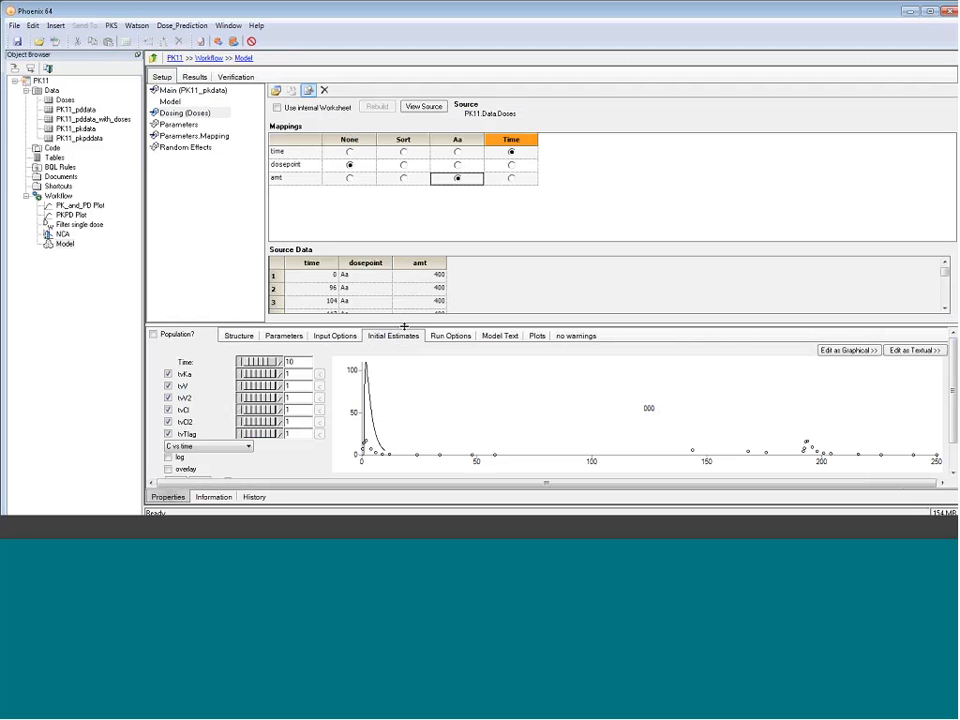
left_click_drag(405, 327, 400, 201)
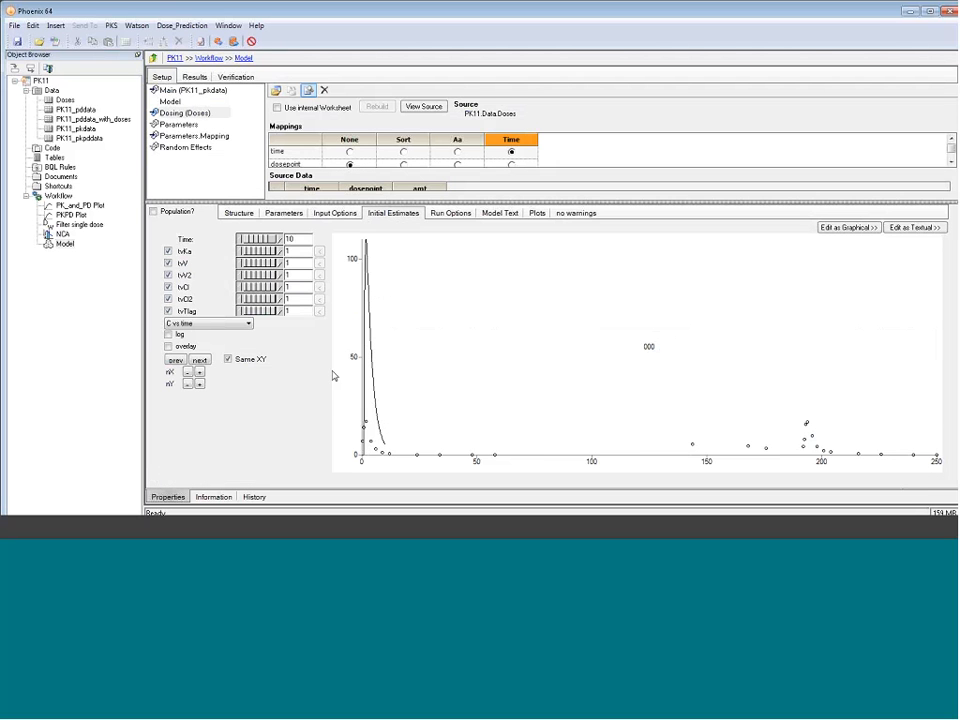
double_click(288, 238)
type("250")
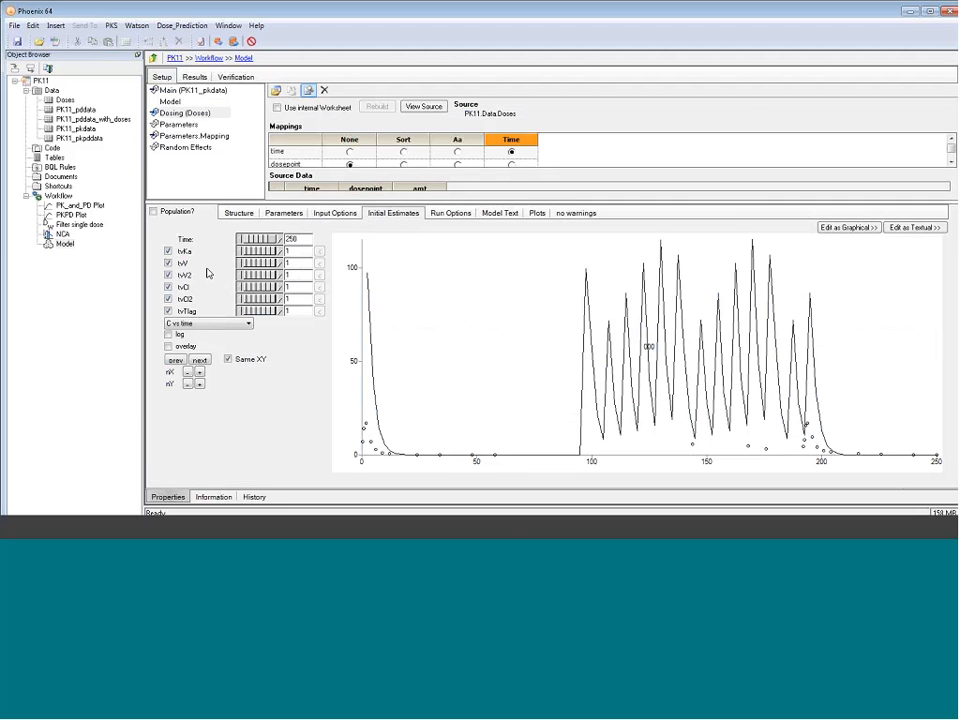
Set the initial estimate values to tvV 20, tvV2 80, tvCl 5, tvCl2 5 and tvTlag 0.5
double_click(296, 263)
type("20")
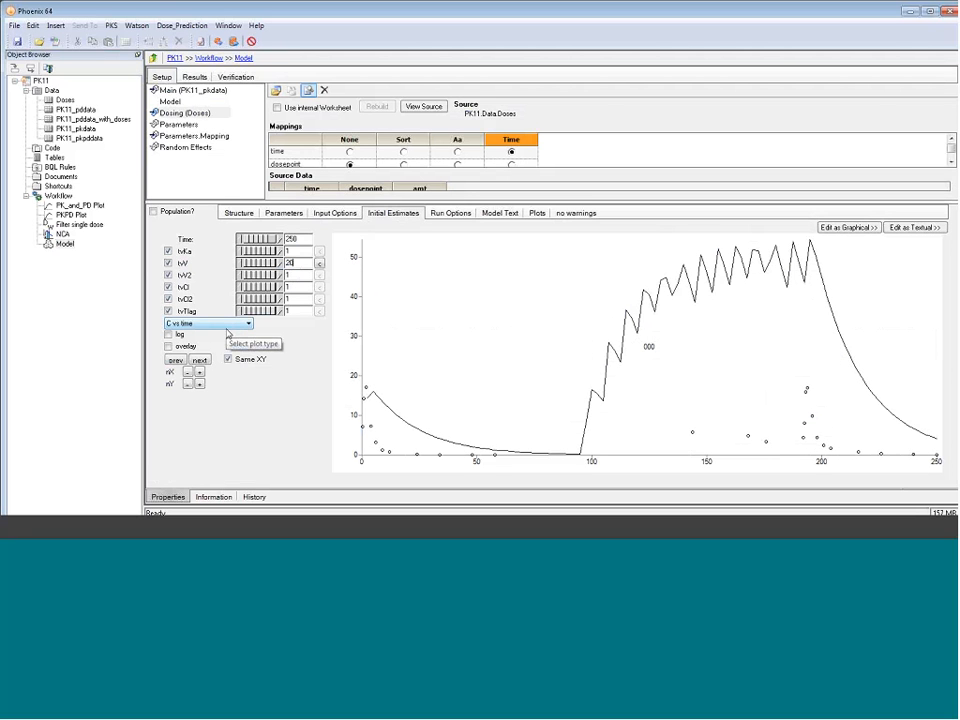
key("Tab")
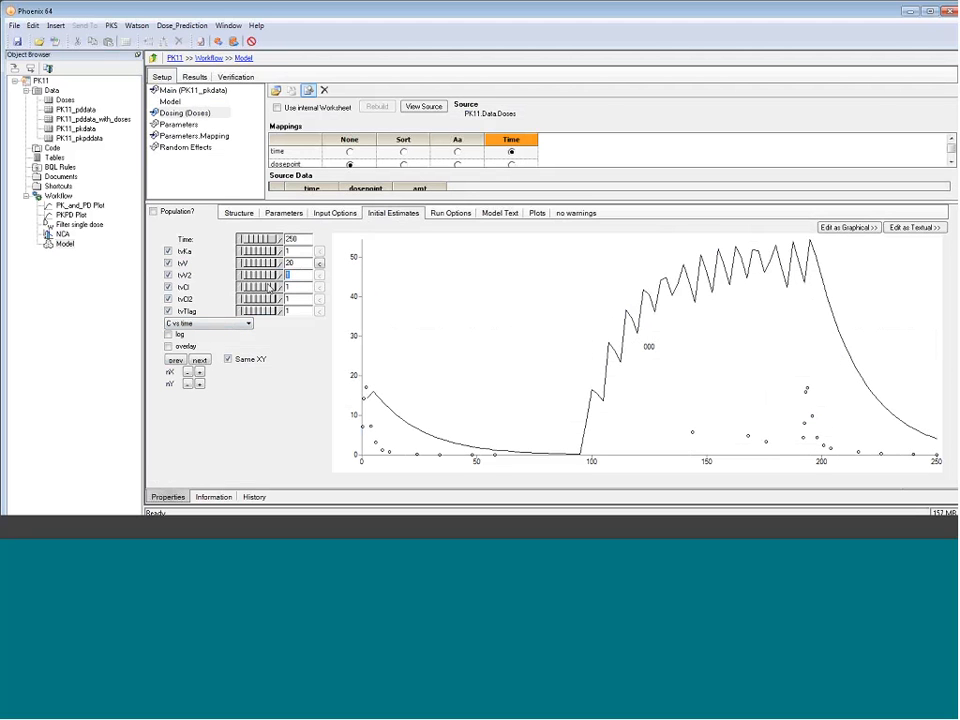
type("80")
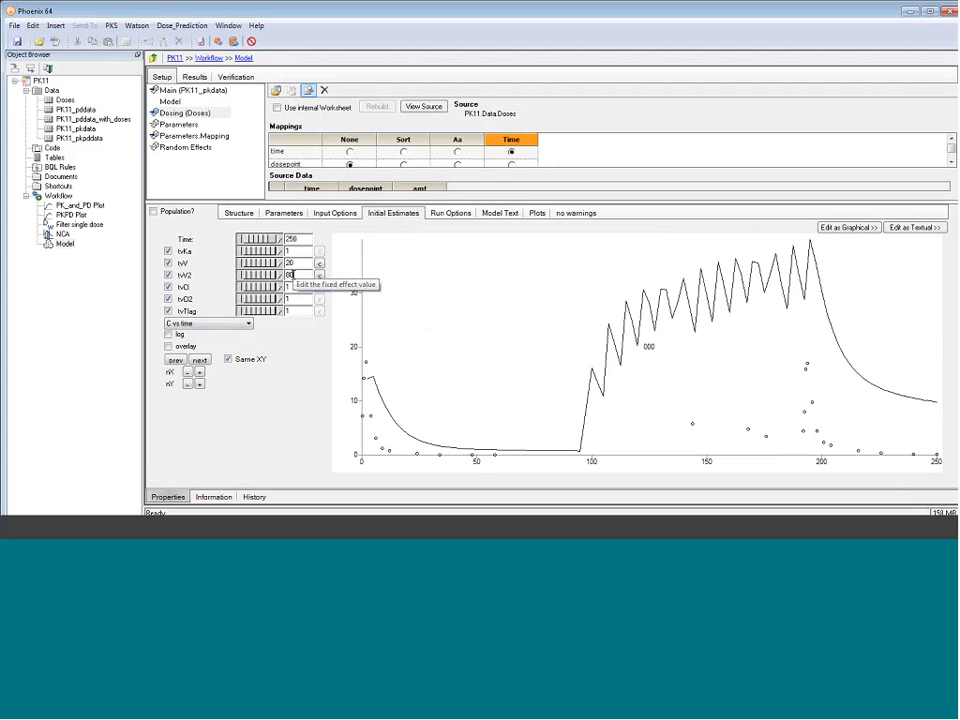
key("Tab")
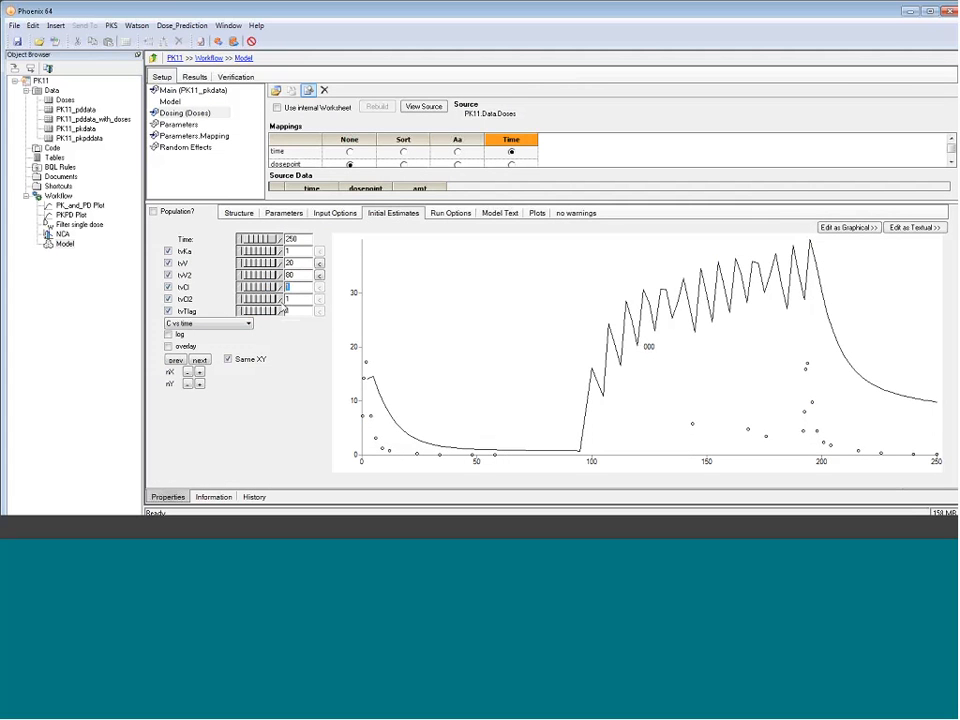
type("5")
key("Tab")
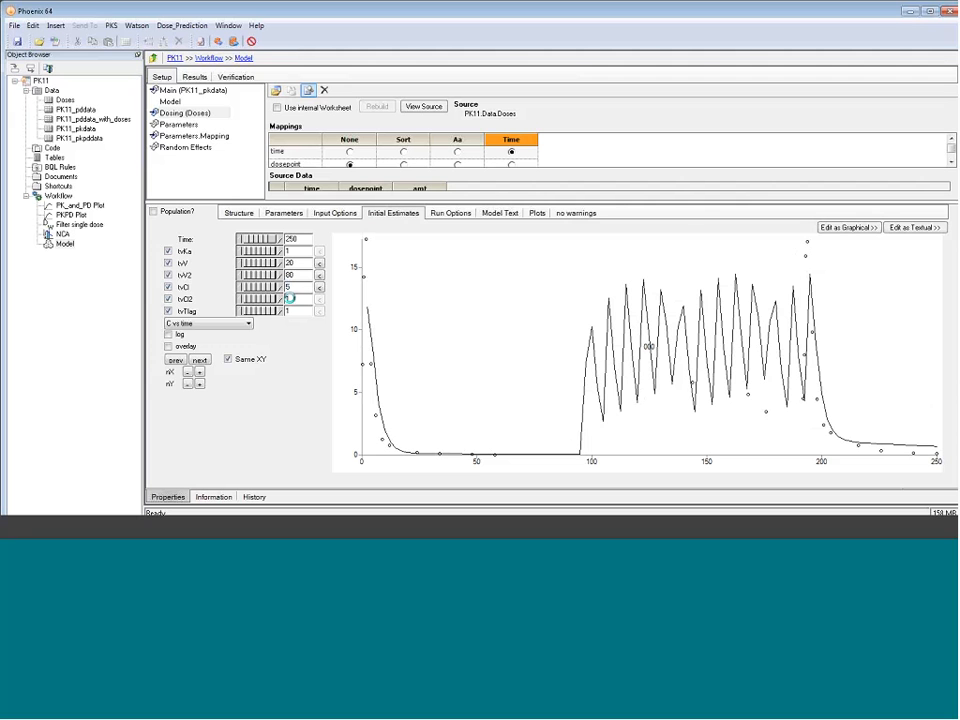
type("5")
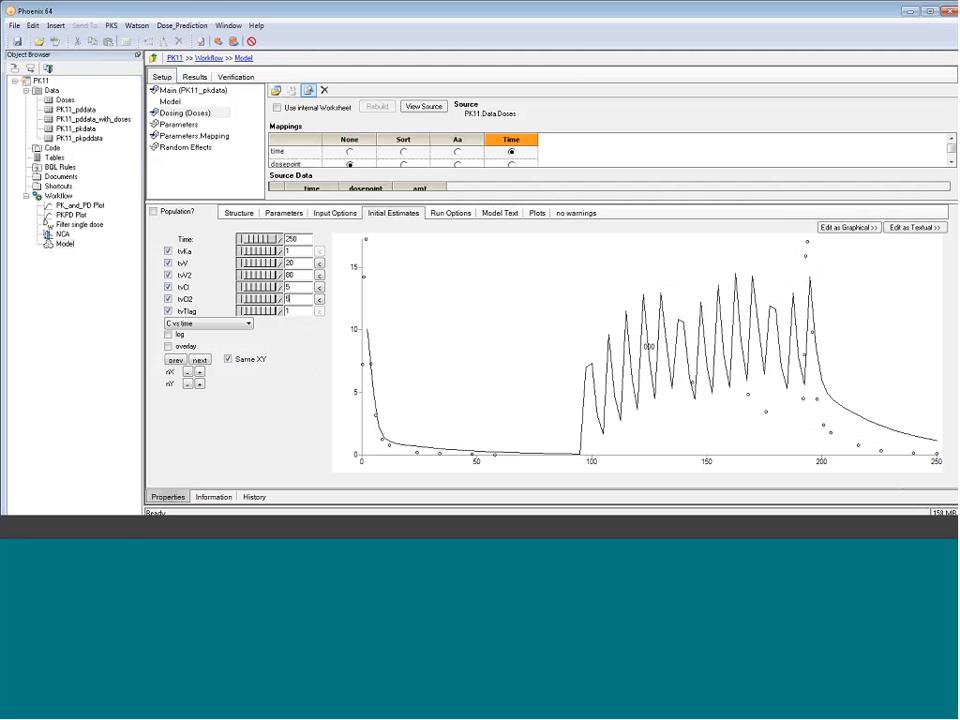
left_click_drag(291, 311, 281, 315)
type("0.5")
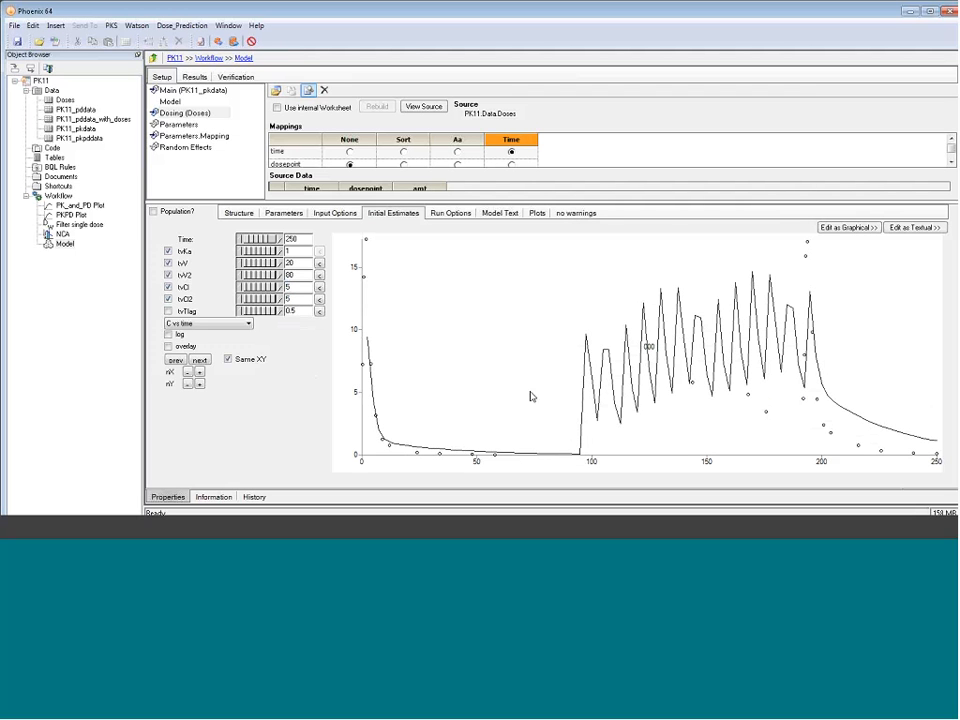
Copy the adjusted tvV, tvV2, tvCl, tvCl2 and tvTlag values to the model's initial estimates
left_click(322, 265)
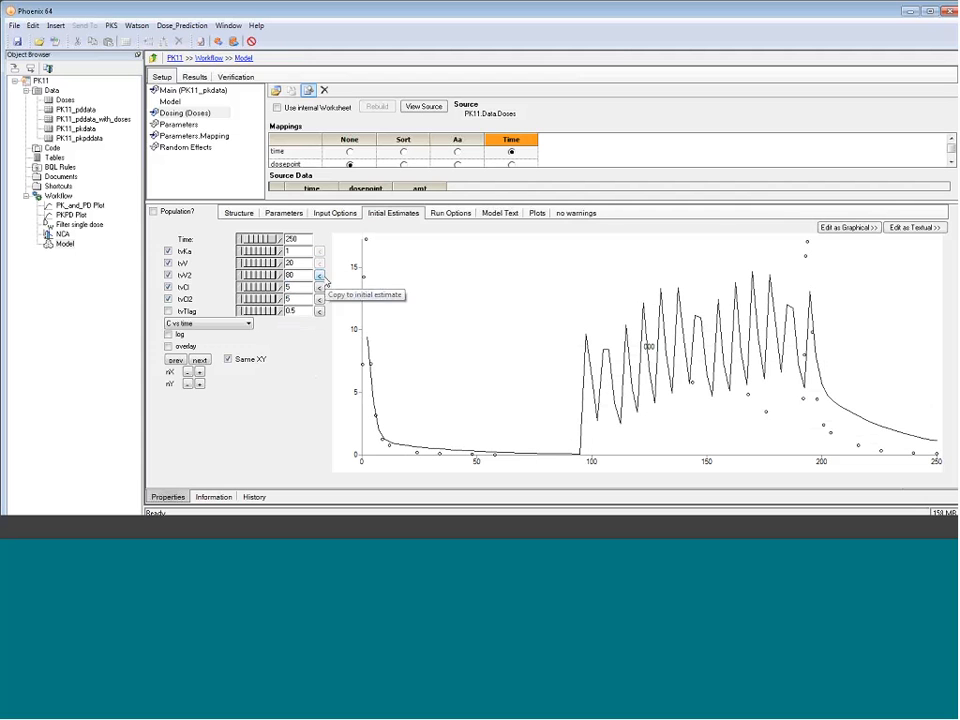
left_click(322, 277)
left_click(320, 288)
left_click(320, 300)
left_click(319, 313)
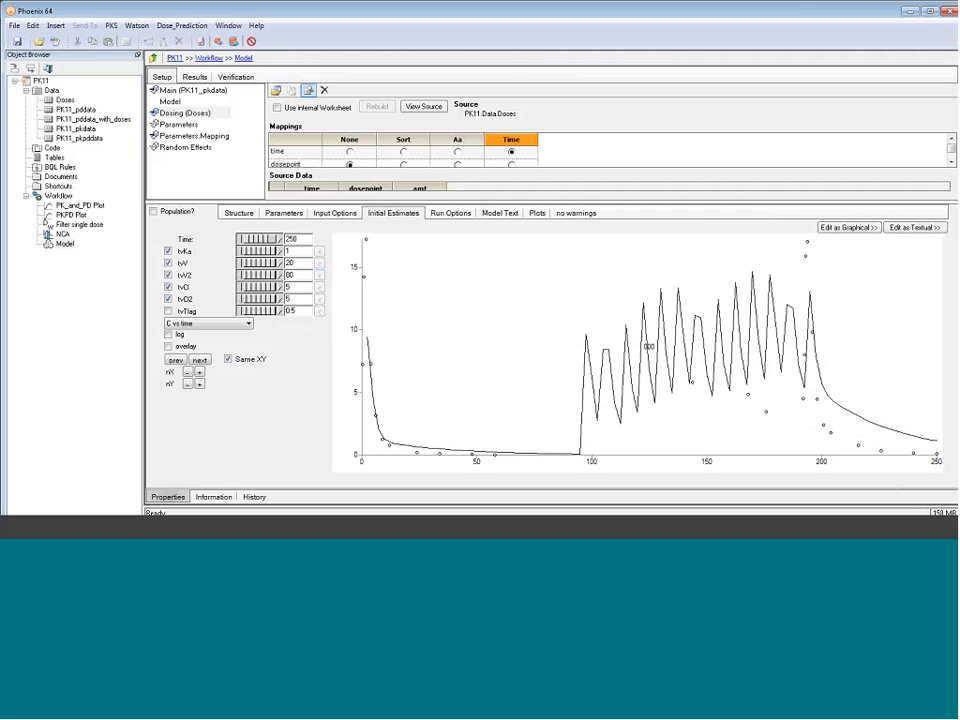
Execute the model and display the Ind DV, IPRED vs IVAR plot in an enlarged results area
left_click(218, 44)
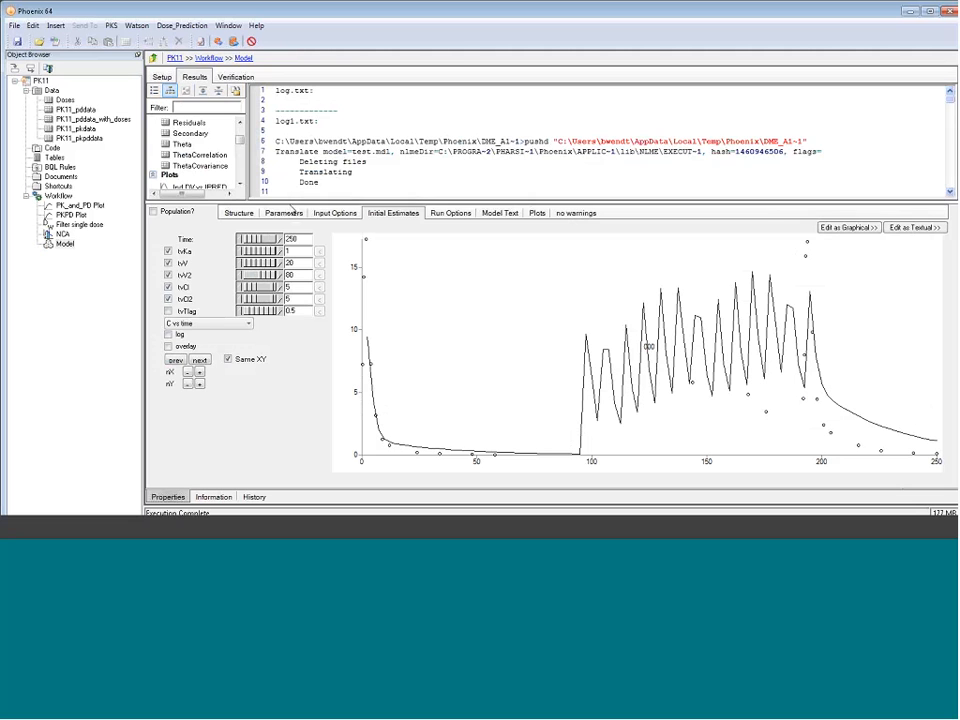
left_click_drag(290, 203, 296, 364)
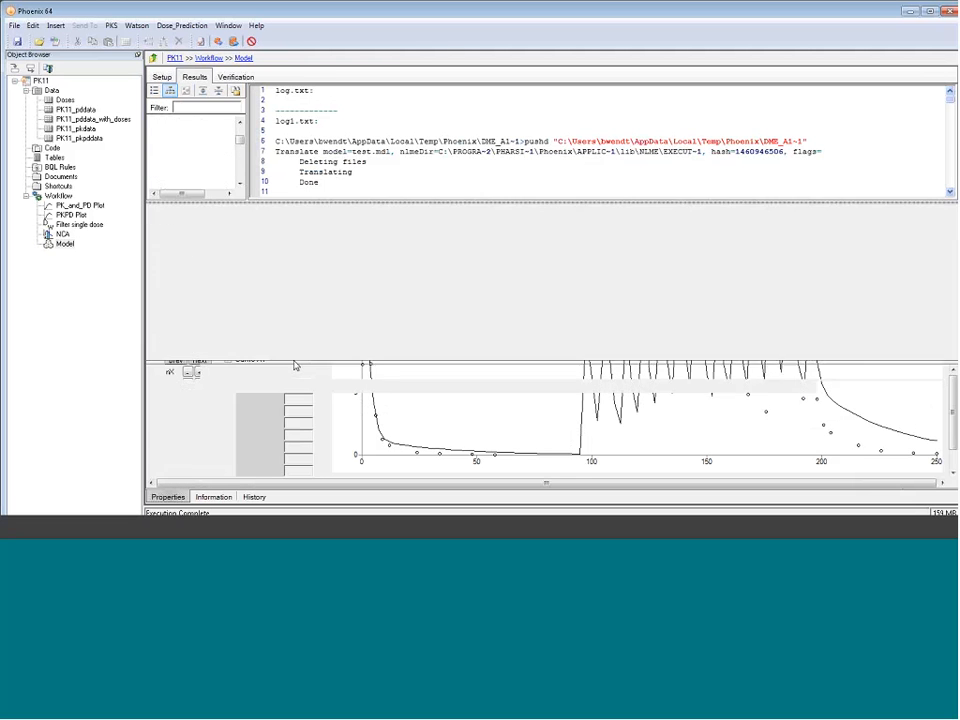
scroll(205, 210, "down", 1)
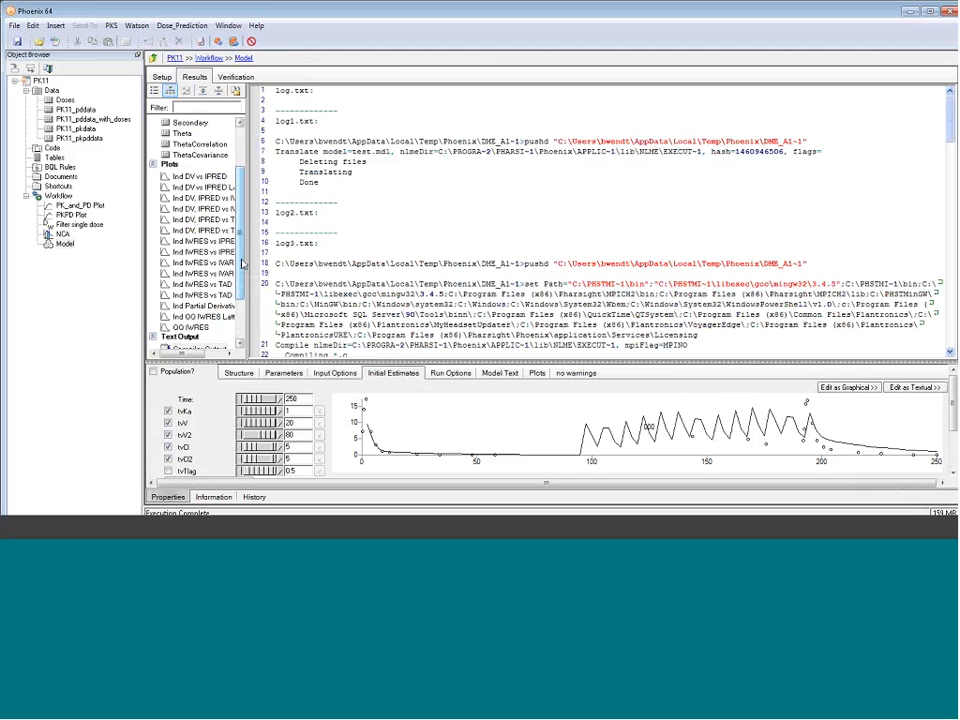
left_click(204, 198)
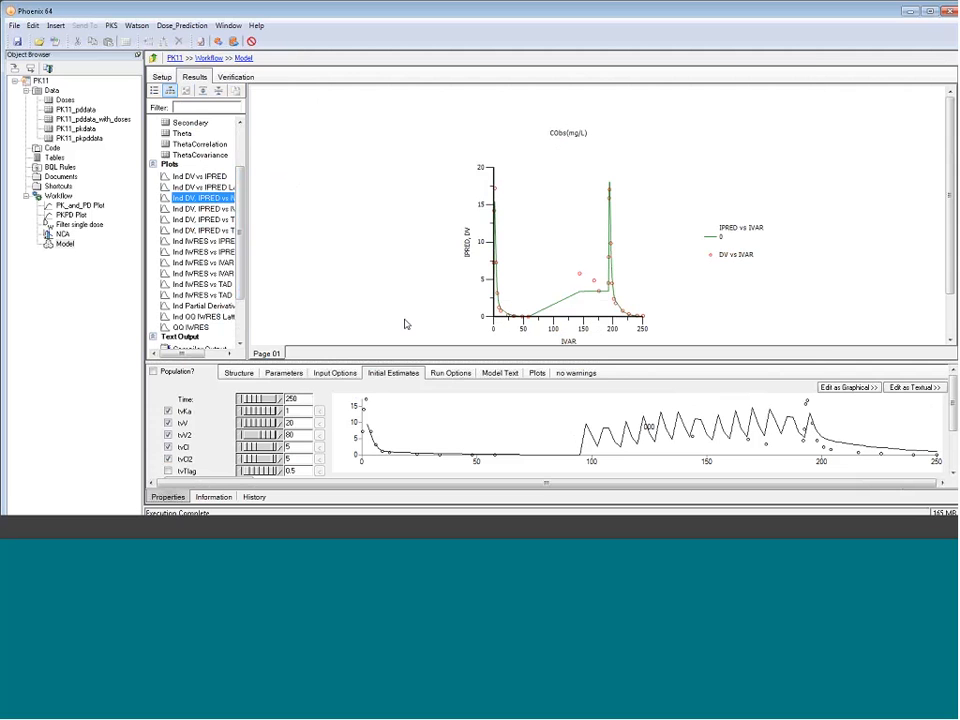
Give the Ind DV, IPRED vs IVAR plot a logarithmic Y axis and a panel width of 450 in its own window
double_click(184, 204)
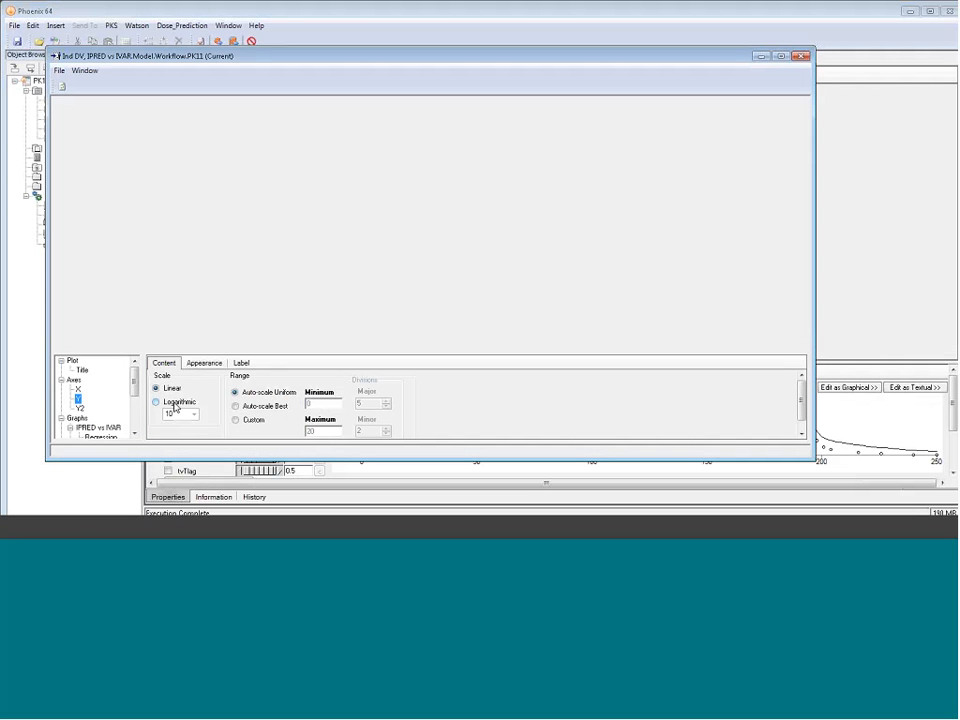
left_click(157, 401)
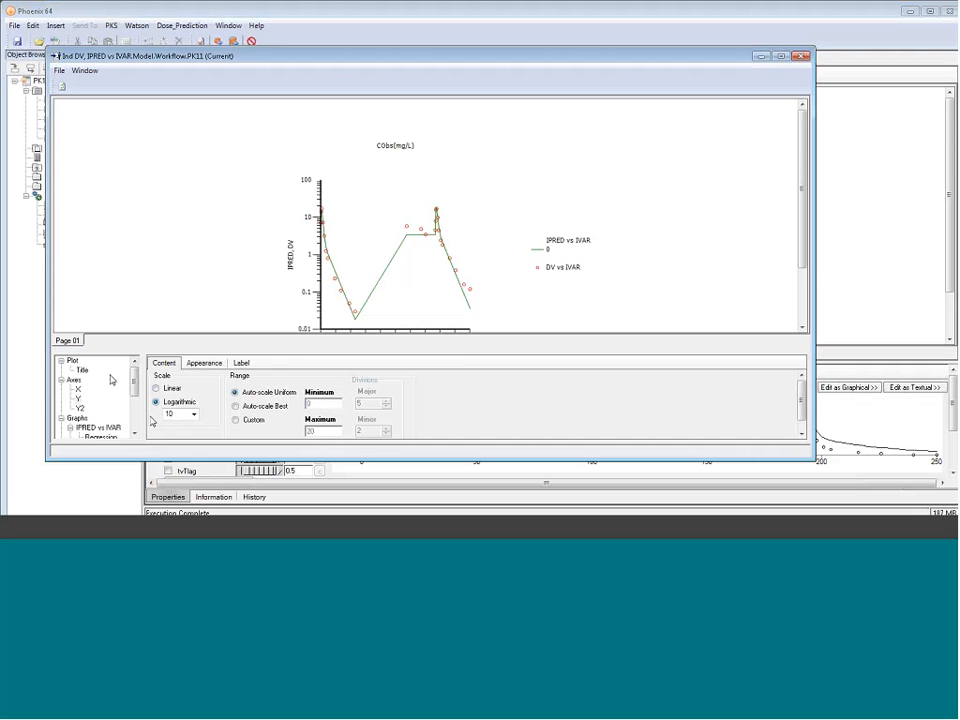
left_click(72, 360)
left_click(275, 363)
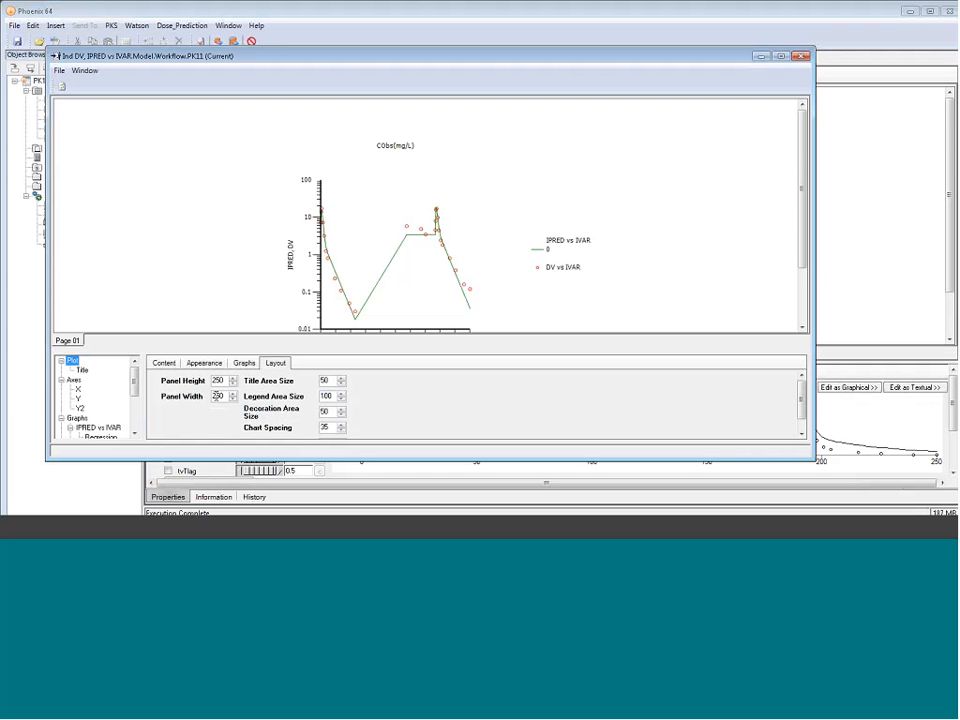
double_click(216, 396)
type("450")
key("Return")
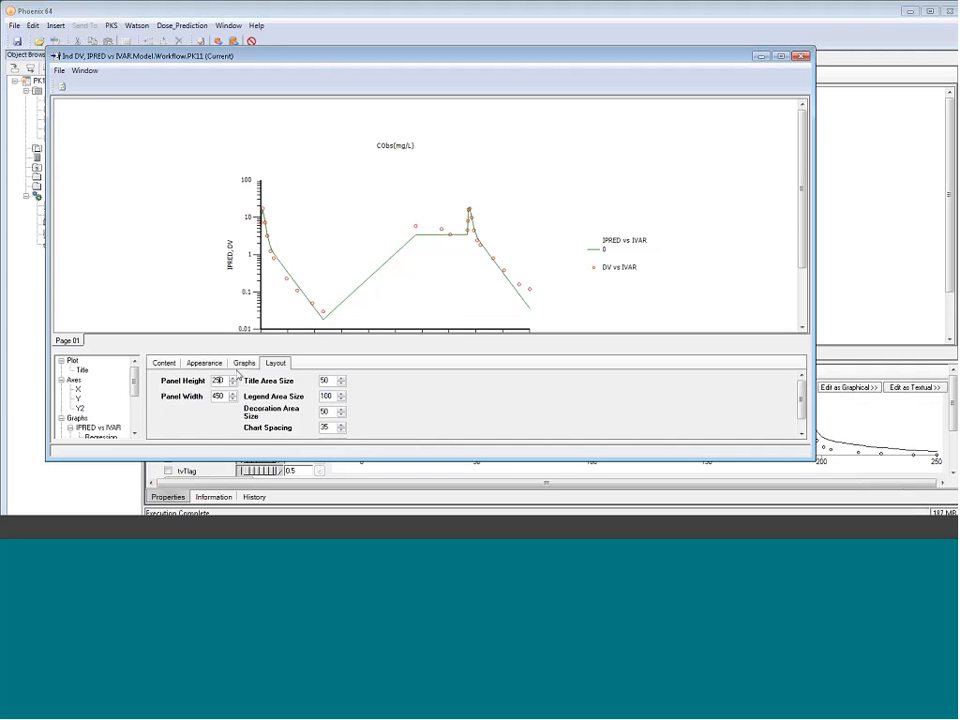
left_click(800, 56)
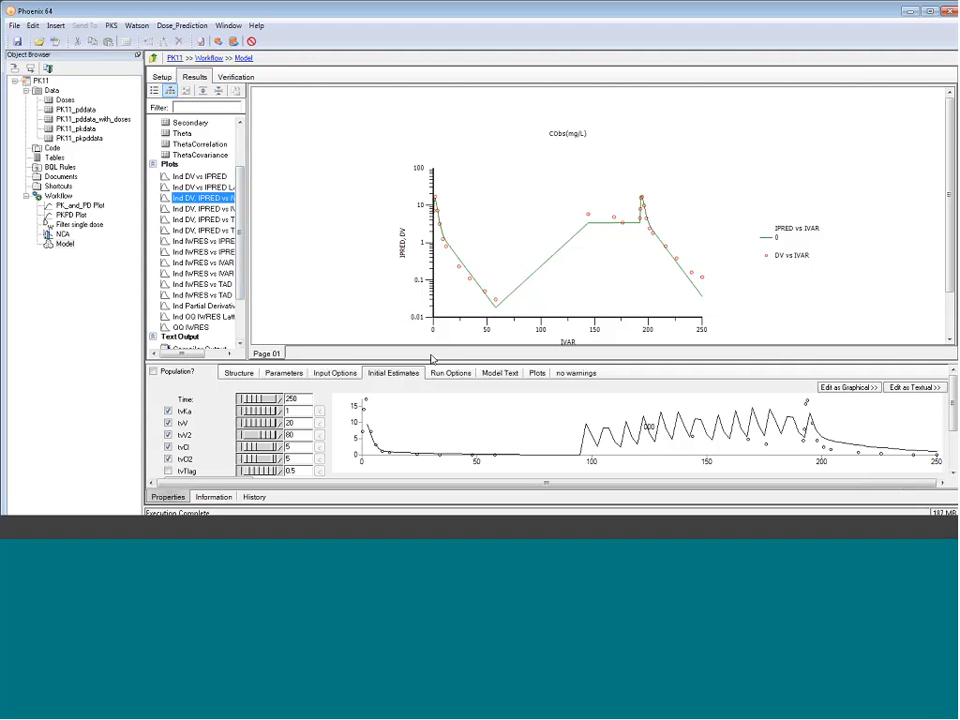
Add an output table to the model's run options with times seq(0,250,0.1)
left_click_drag(433, 362, 476, 258)
left_click(451, 264)
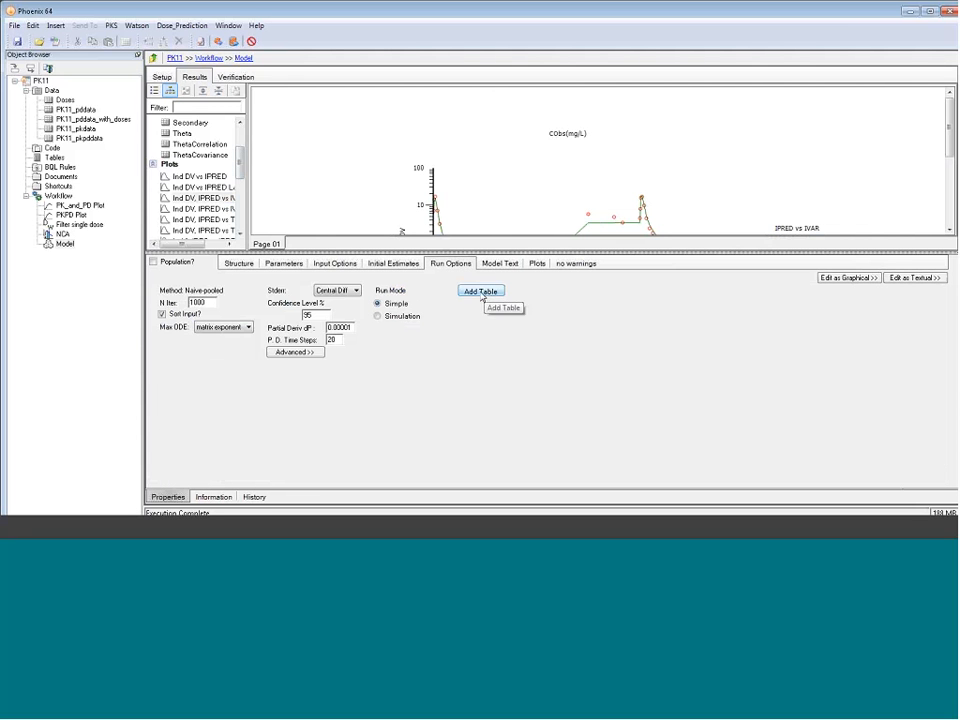
left_click(481, 292)
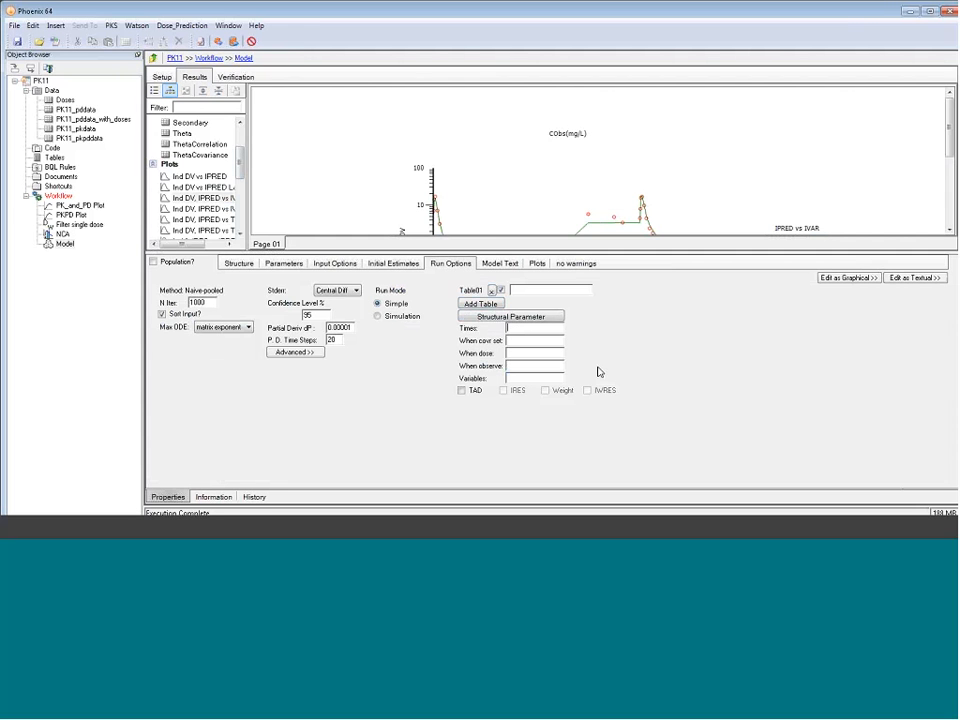
type("seq(0,250,0.1)")
Have the output table also report when CObs is observed, with C as its variable
left_click(553, 366)
type("CObs")
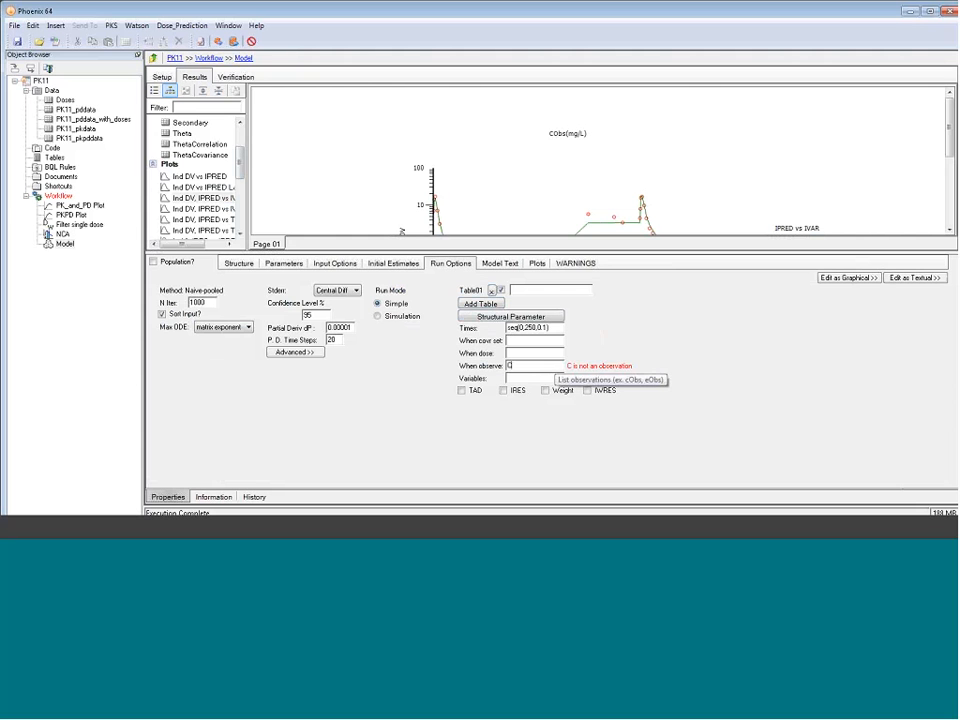
left_click(520, 378)
type("C")
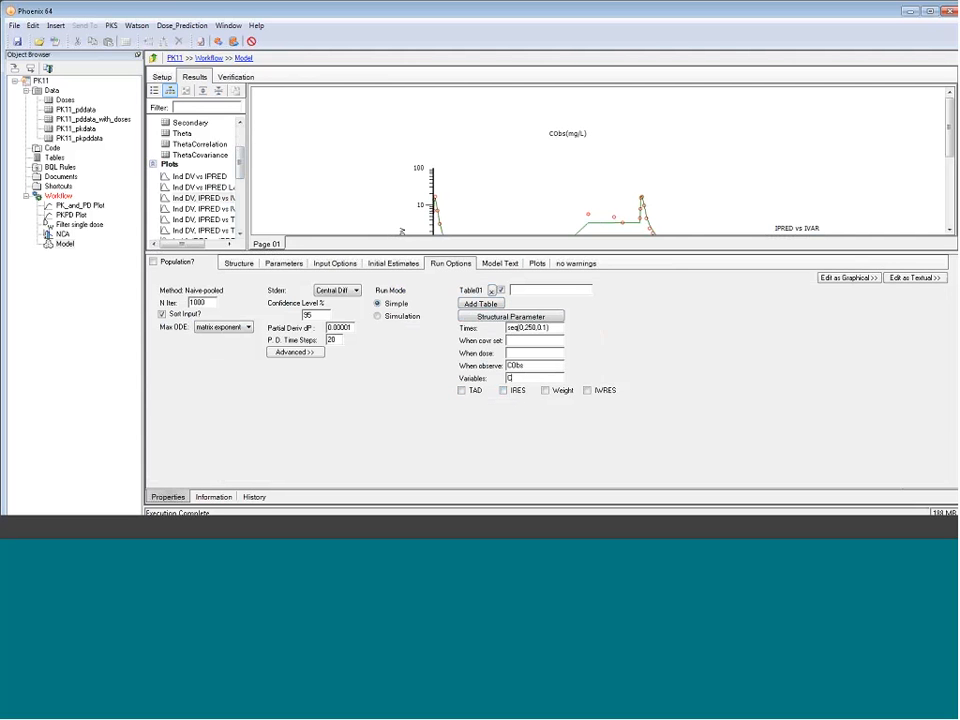
Execute the model again and send the resulting Table01 to a new XY Plot
left_click(217, 41)
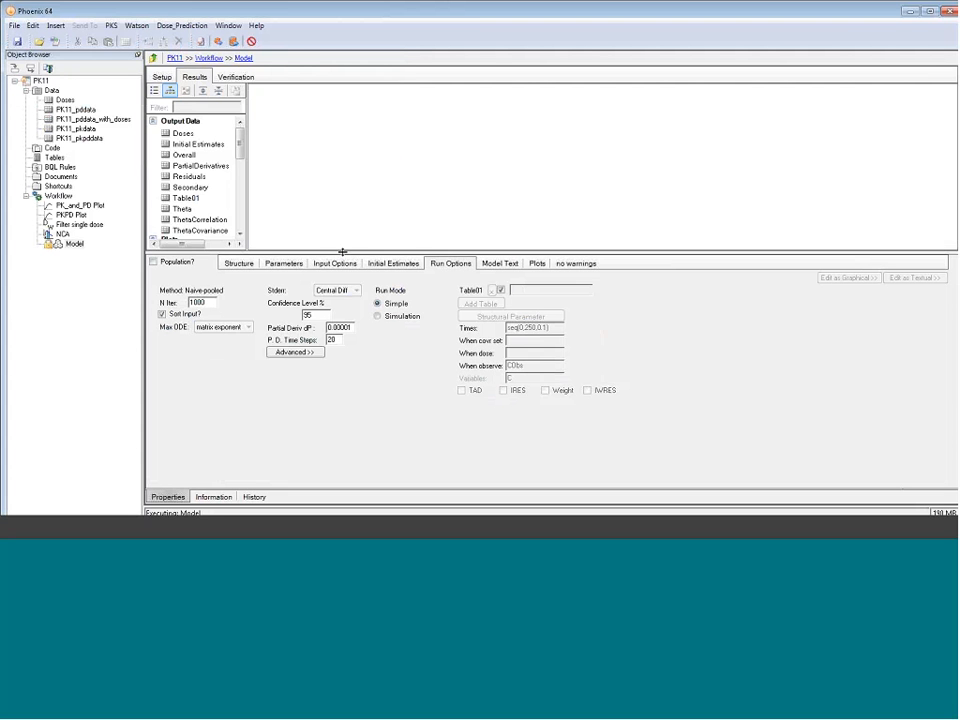
left_click(185, 197)
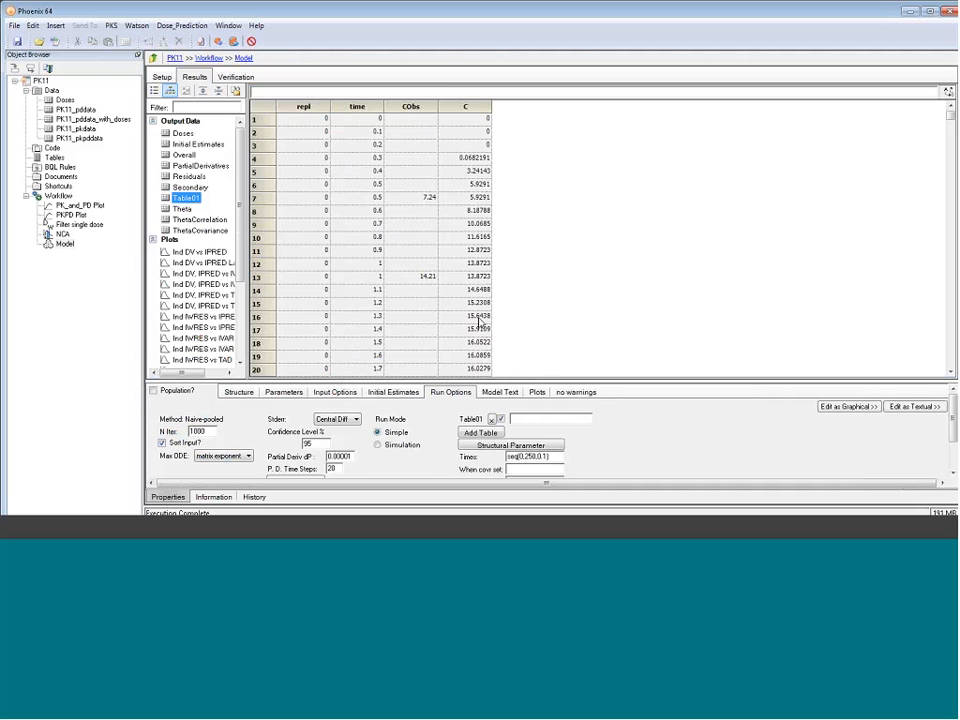
right_click(204, 203)
mouse_move(210, 204)
mouse_move(340, 231)
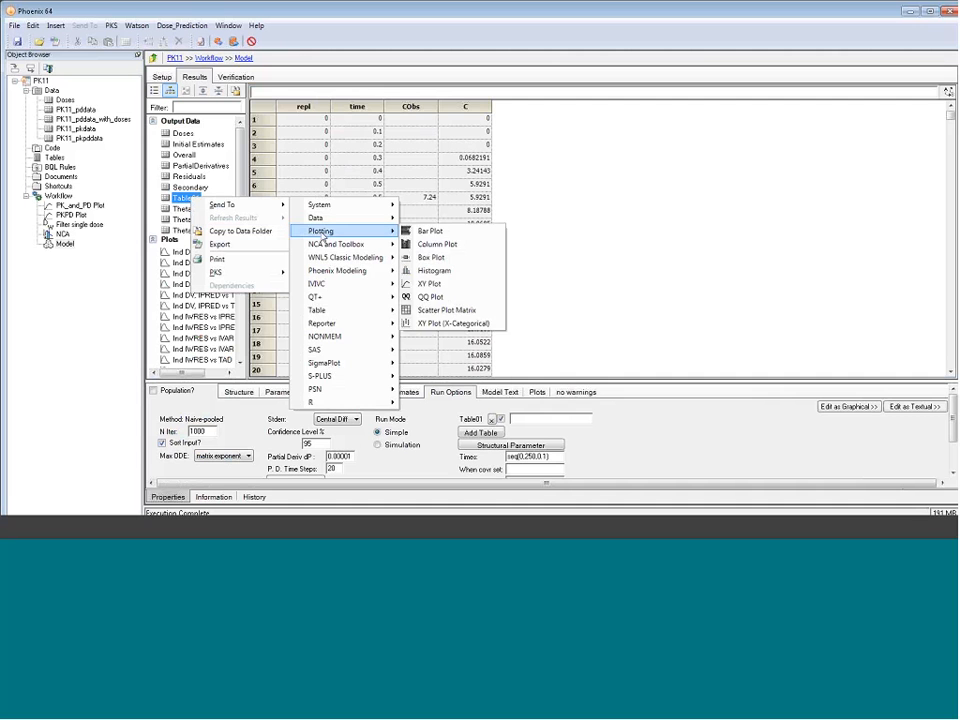
left_click(436, 283)
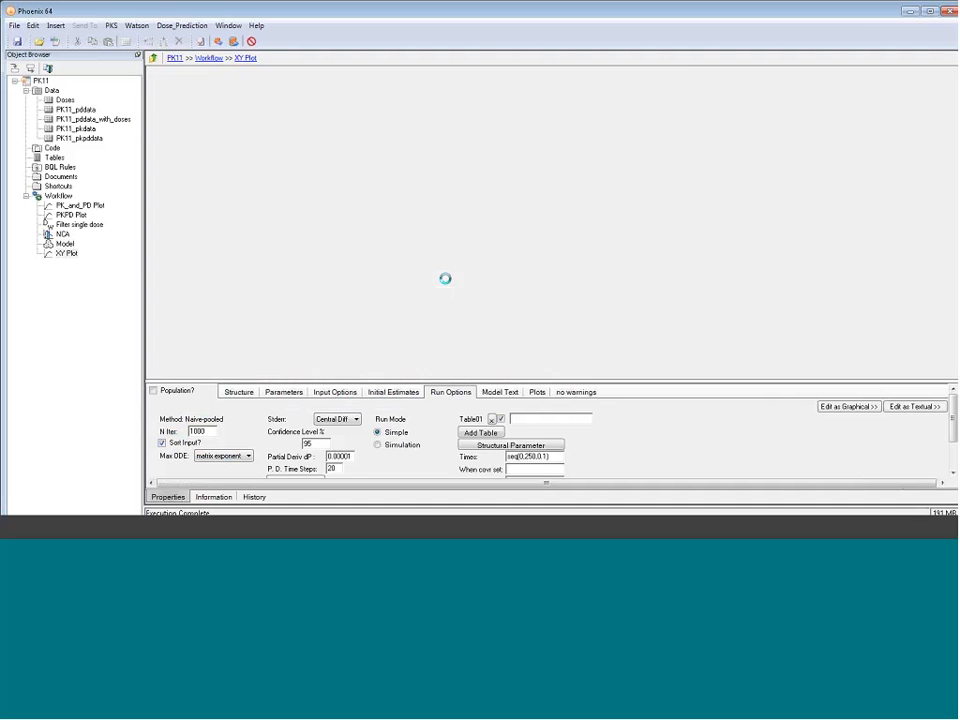
Map time to X and both CObs and C to Y in the XY Plot, and make the Y axis logarithmic
left_click(368, 180)
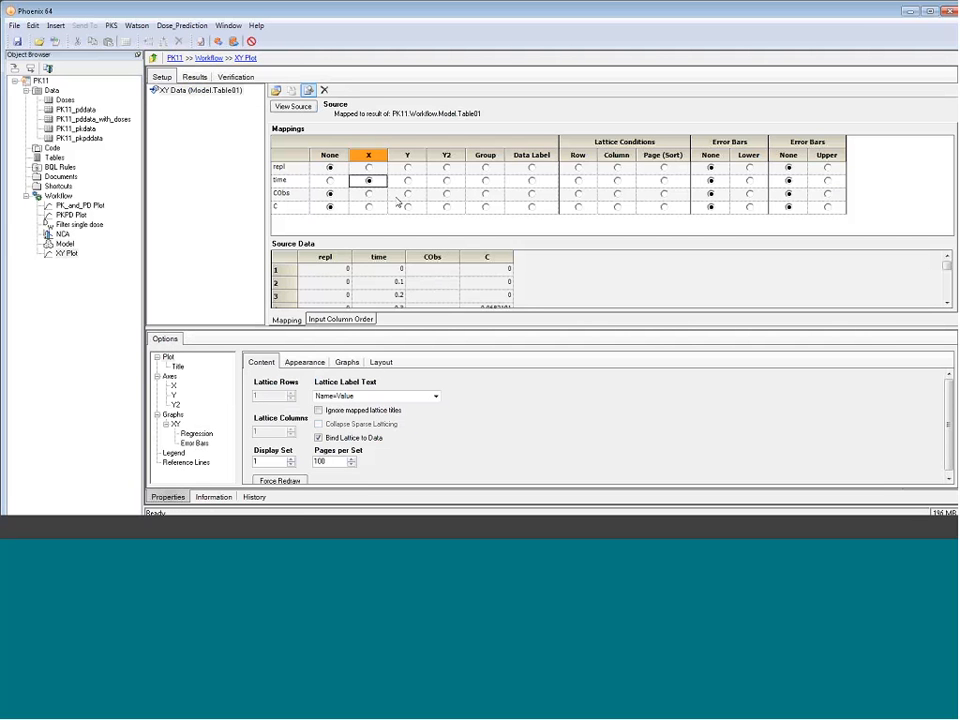
left_click(407, 193)
left_click(407, 206)
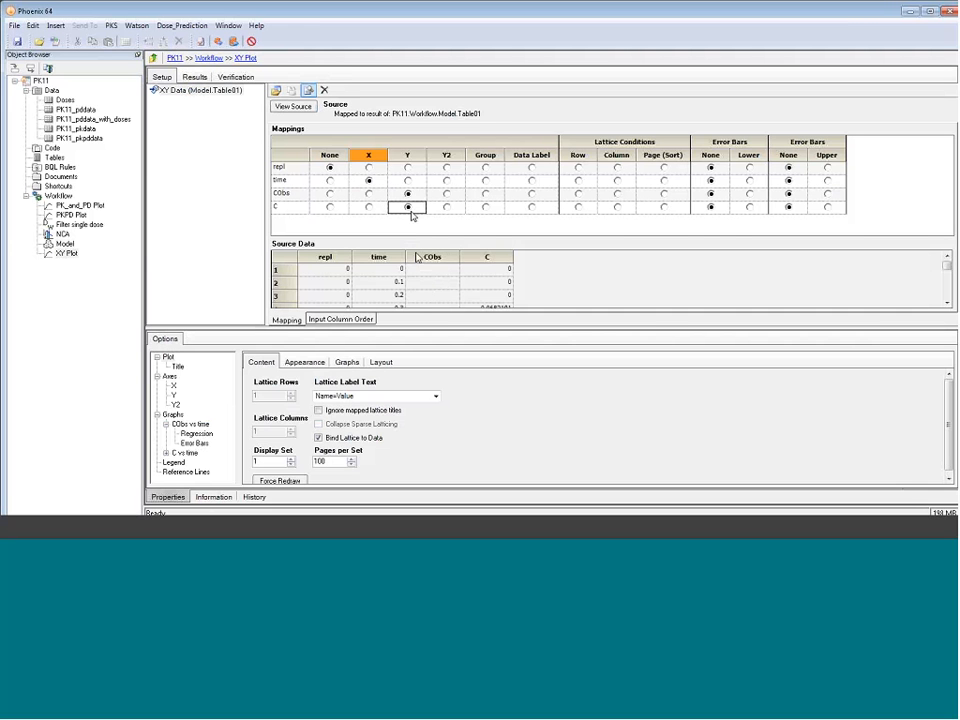
left_click(174, 396)
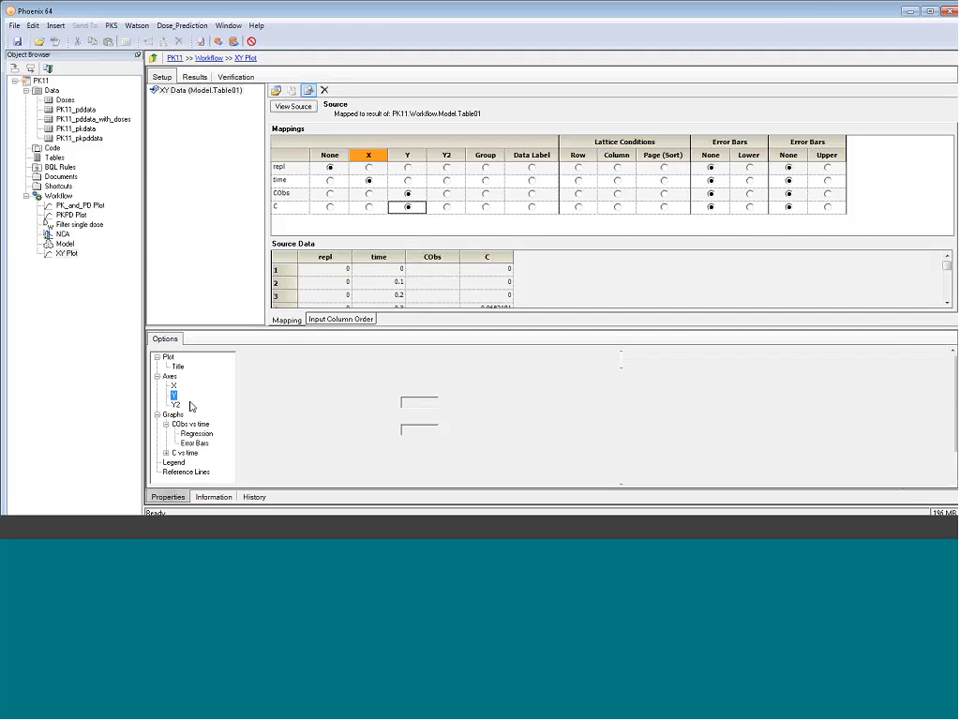
left_click(276, 401)
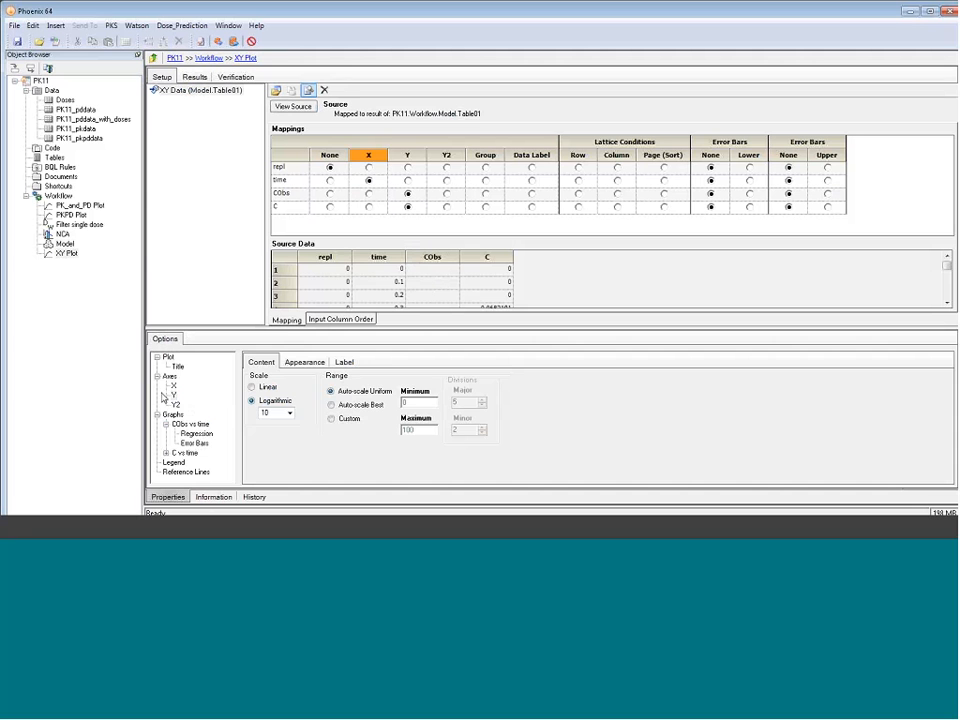
Show the CObs vs time graph as markers without lines and give the markers a red border
left_click(190, 424)
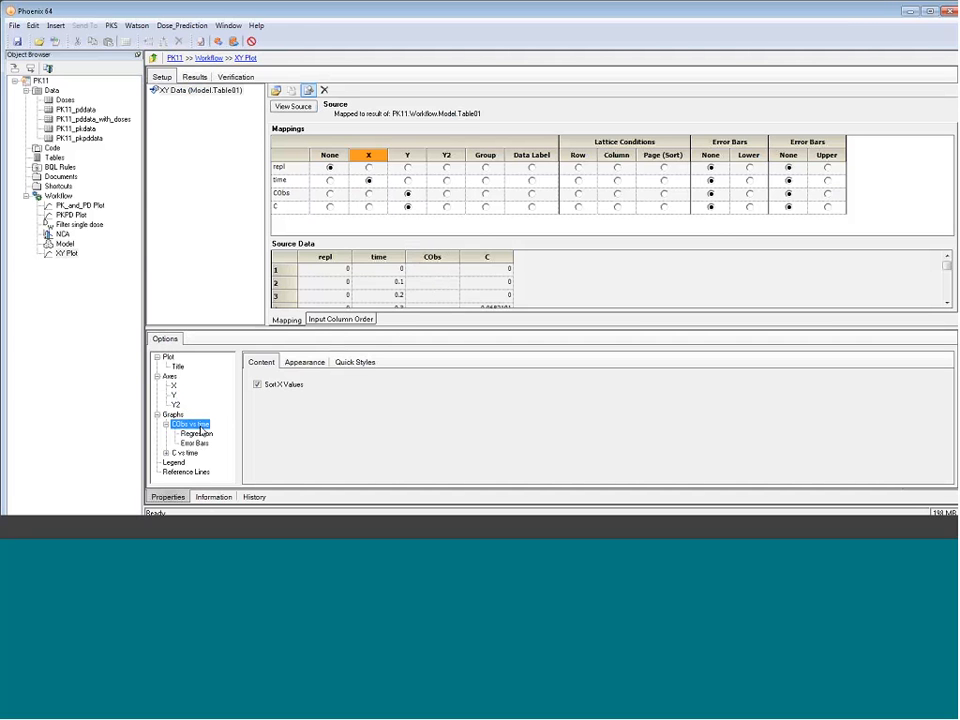
left_click(352, 362)
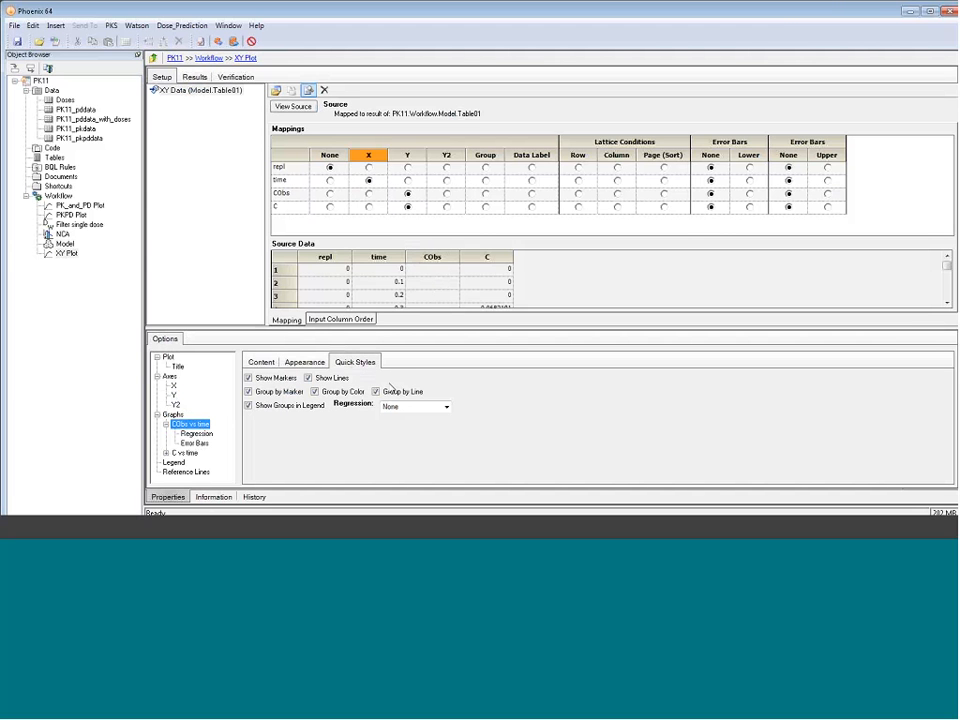
left_click(308, 378)
left_click(305, 362)
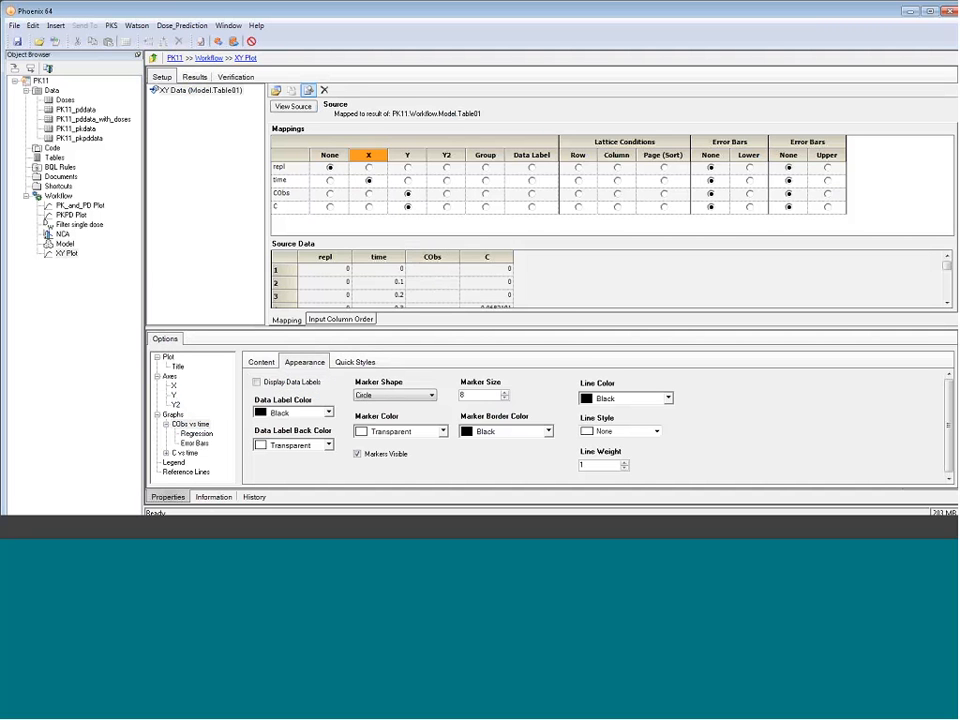
left_click(505, 431)
left_click(461, 362)
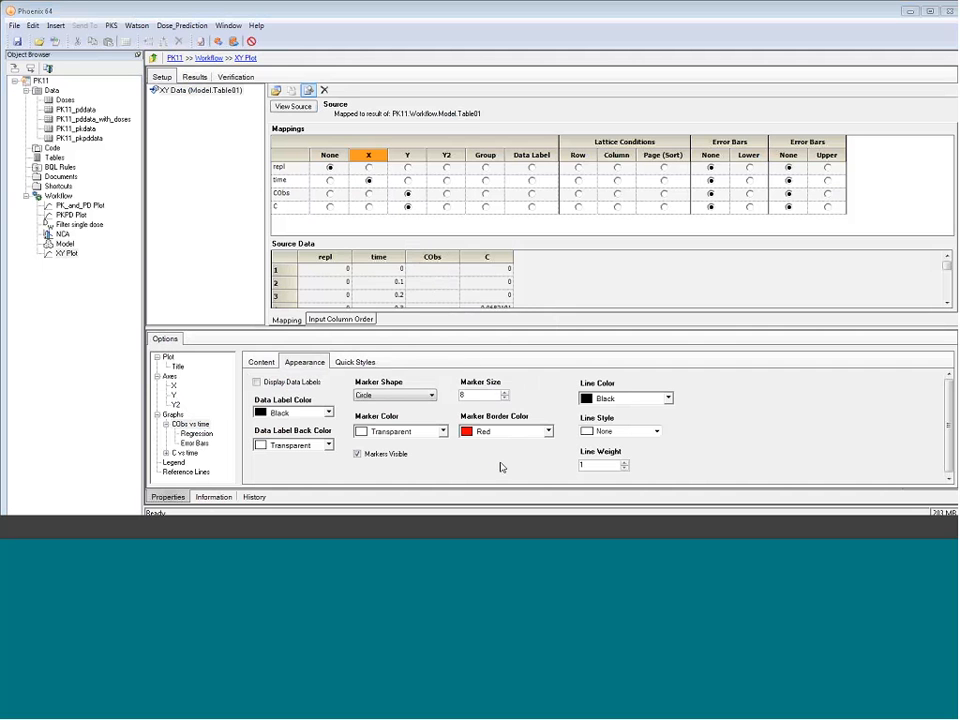
Show the C vs time graph as a line without markers and execute the XY Plot
left_click(185, 453)
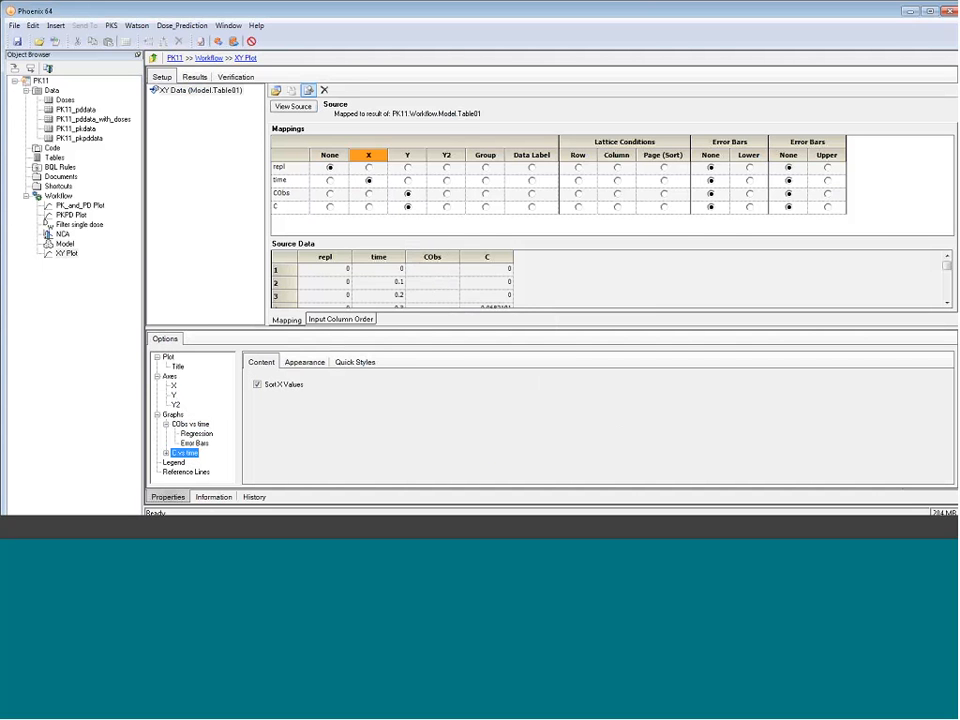
left_click(365, 363)
left_click(283, 378)
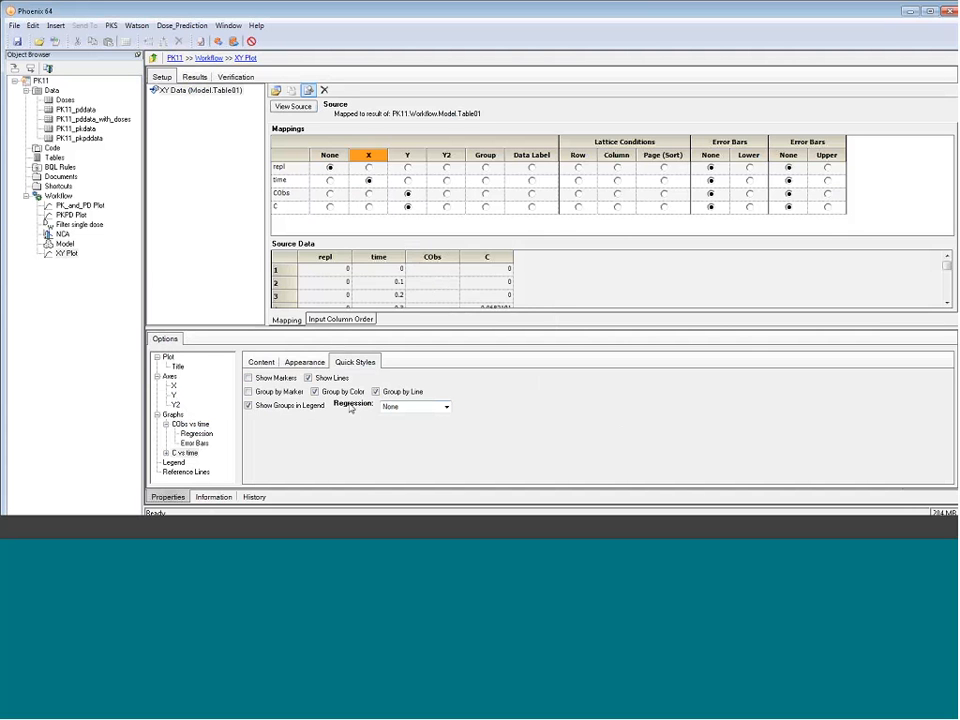
left_click(228, 42)
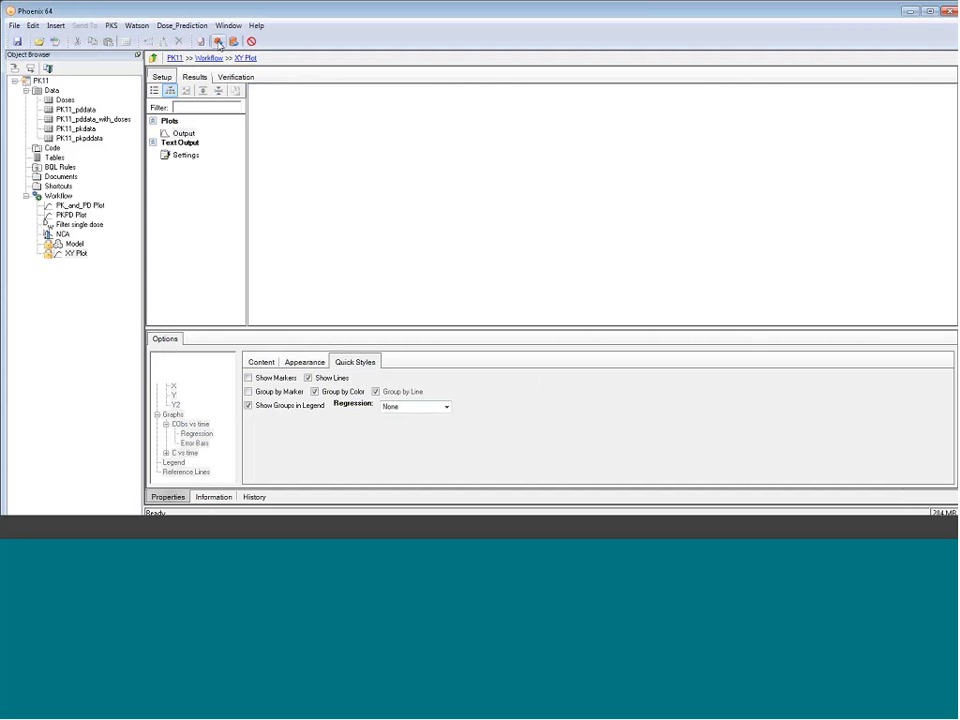
left_click_drag(542, 329, 563, 413)
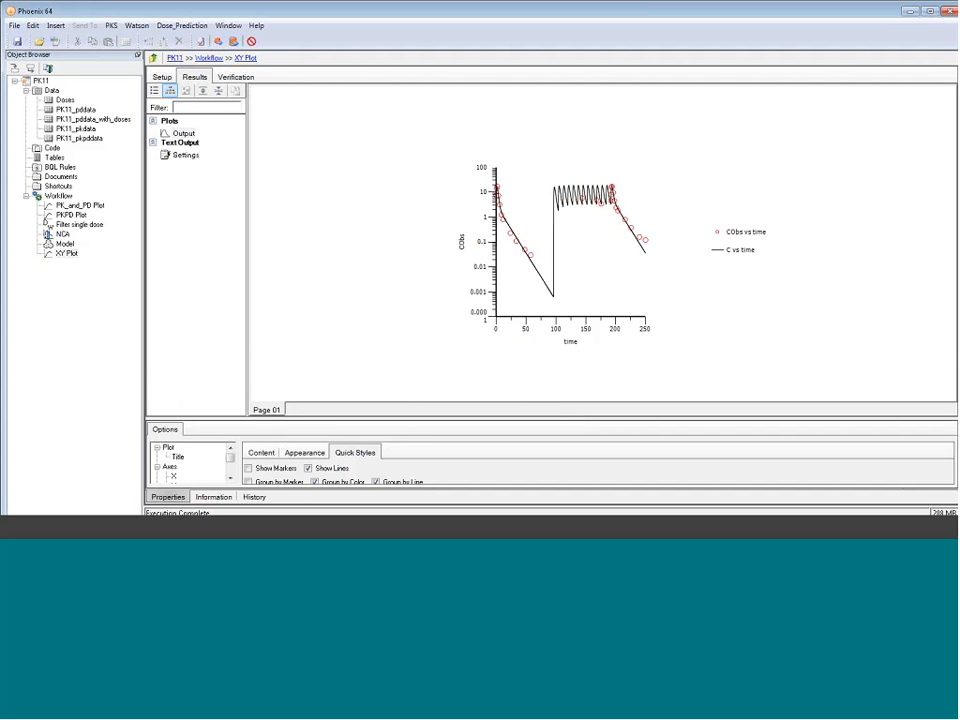
left_click_drag(401, 419, 409, 365)
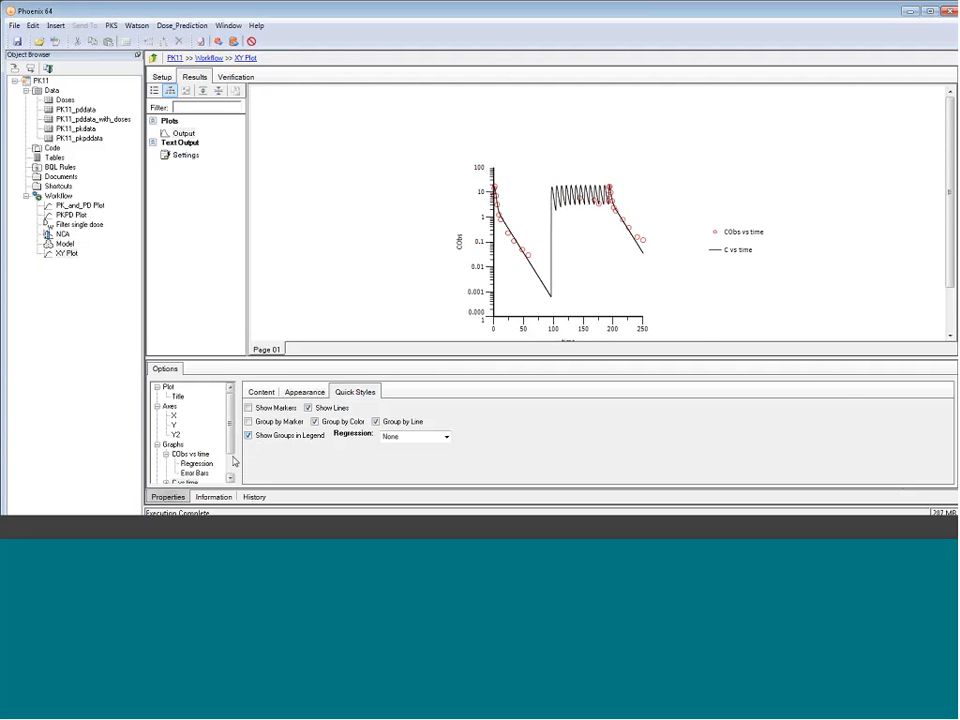
left_click(182, 134)
double_click(182, 134)
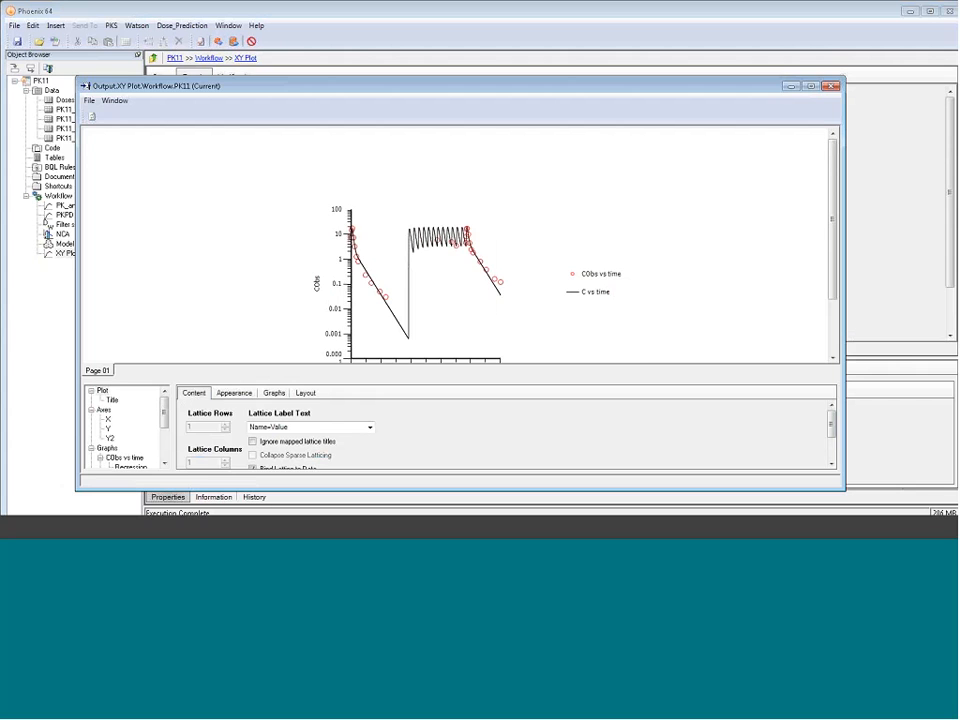
left_click(833, 87)
Widen the XY Plot by setting its panel width to 450
left_click(170, 389)
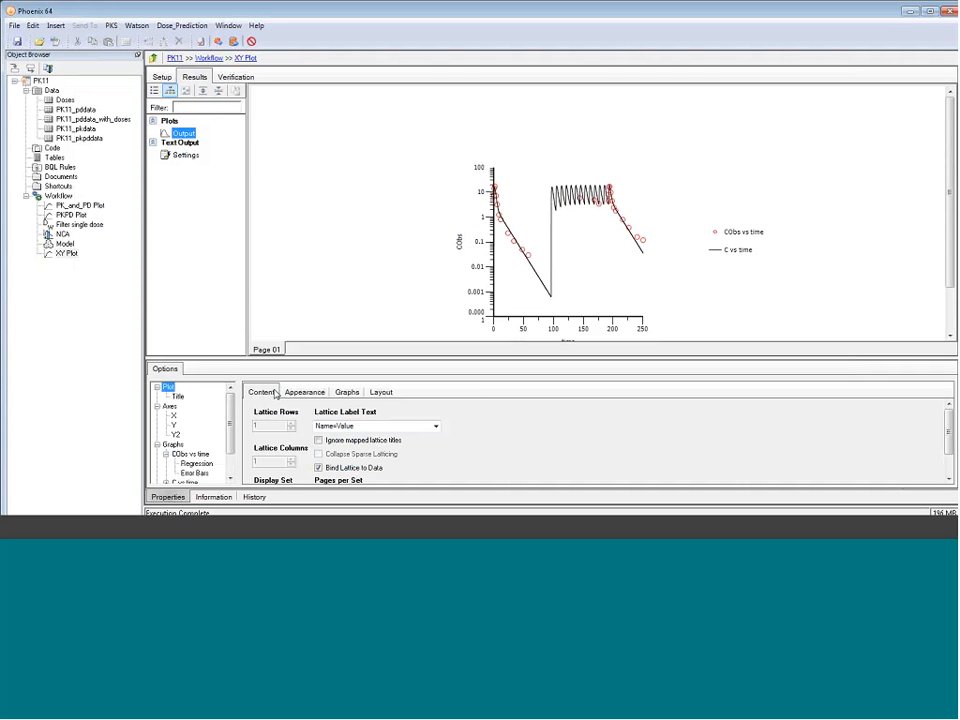
left_click(381, 392)
left_click_drag(322, 425, 297, 430)
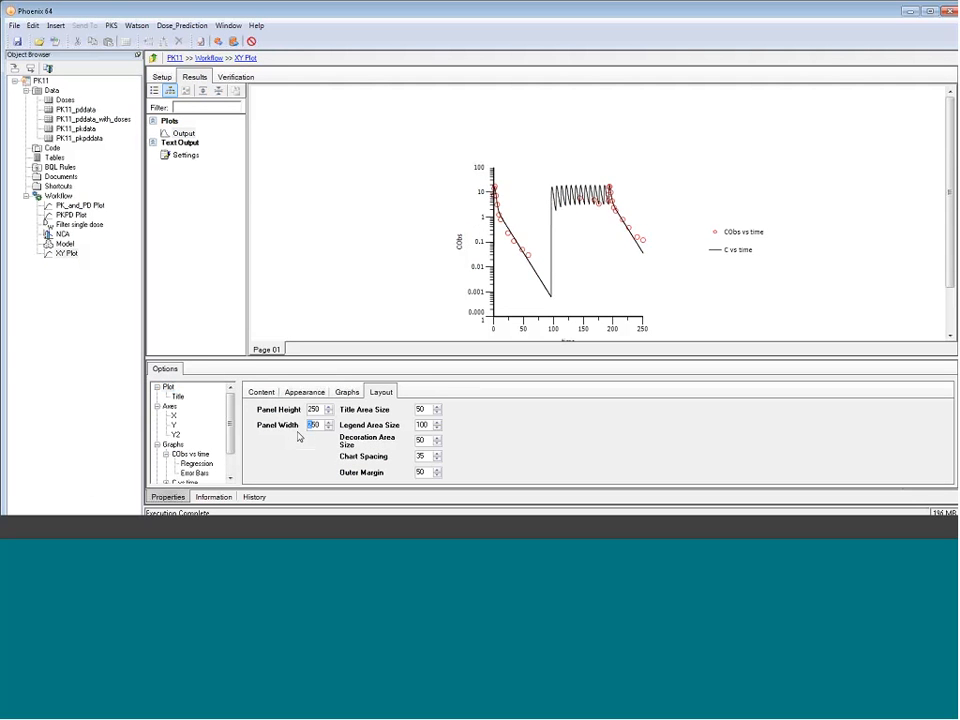
type("400")
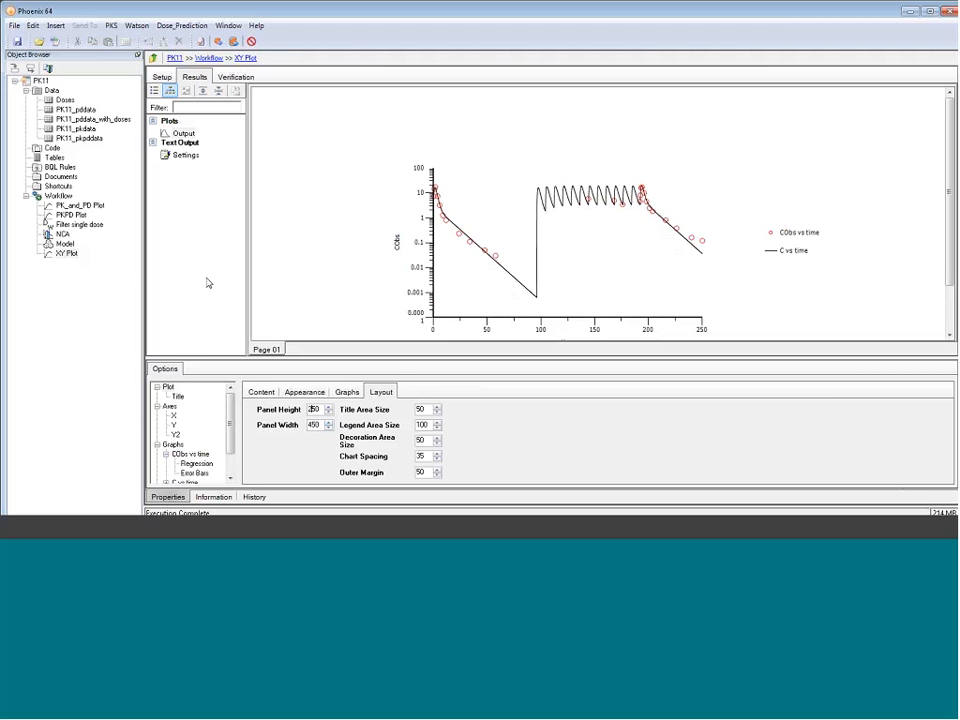
Rename the Model object in the workflow as PK Model
left_click(62, 243)
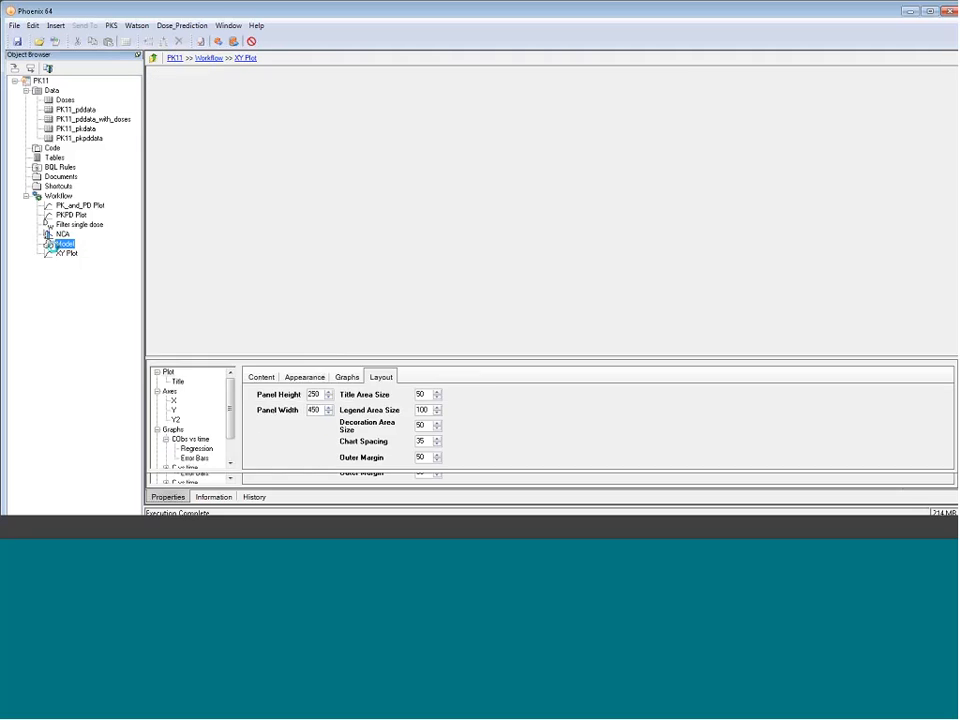
key("Home")
type("PK")
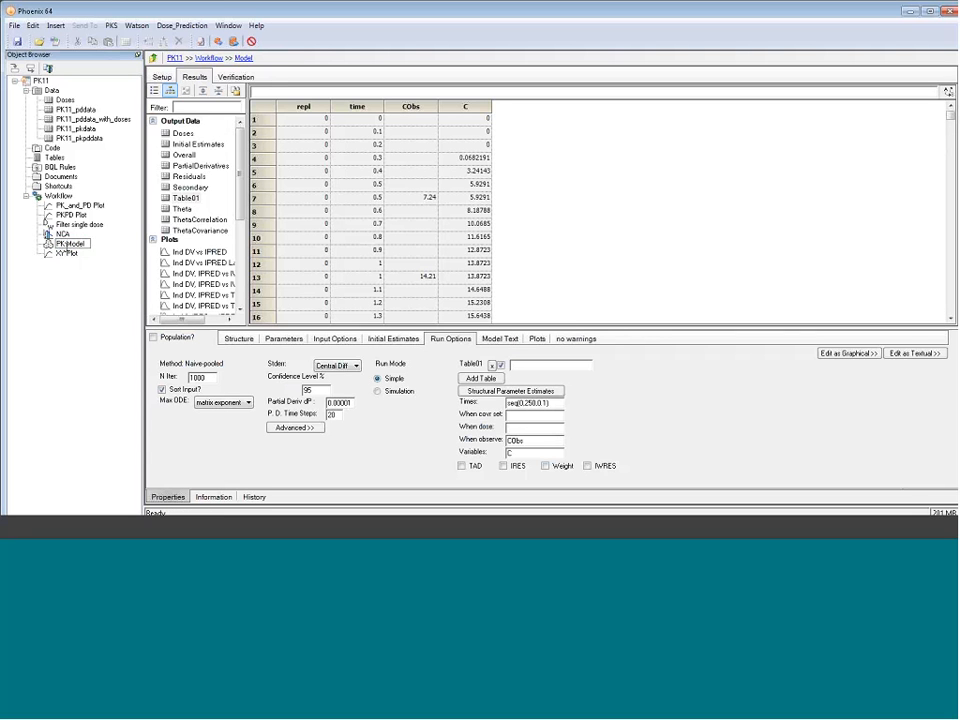
Rename the XY Plot object as "PK observed,predicted vs time"
left_click(65, 253)
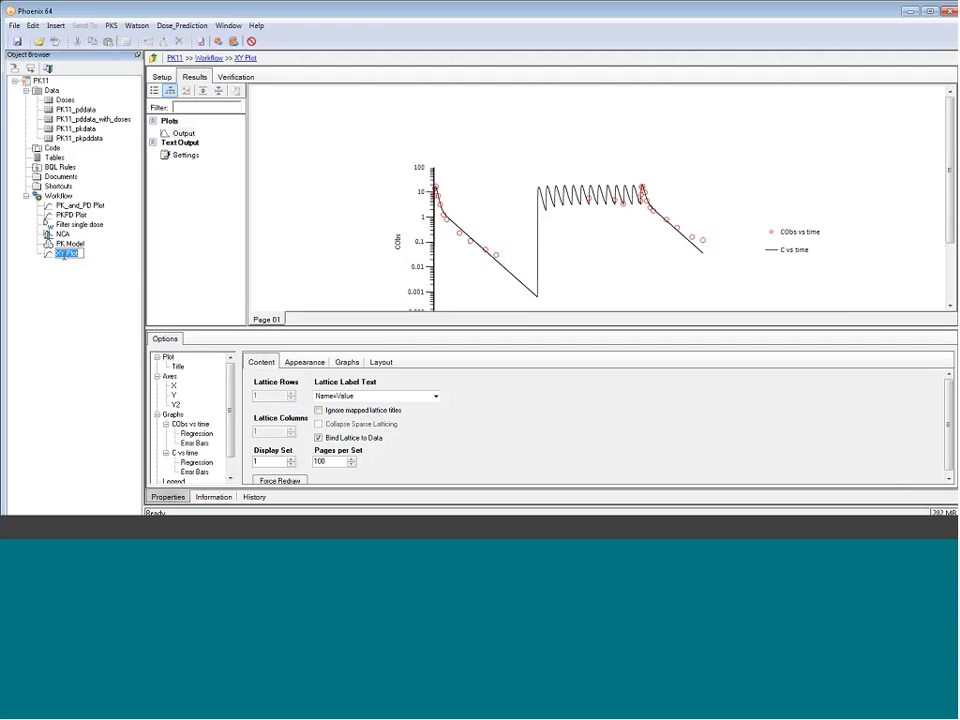
key("Home")
key("Delete")
key("Delete")
type("PK observed predicted")
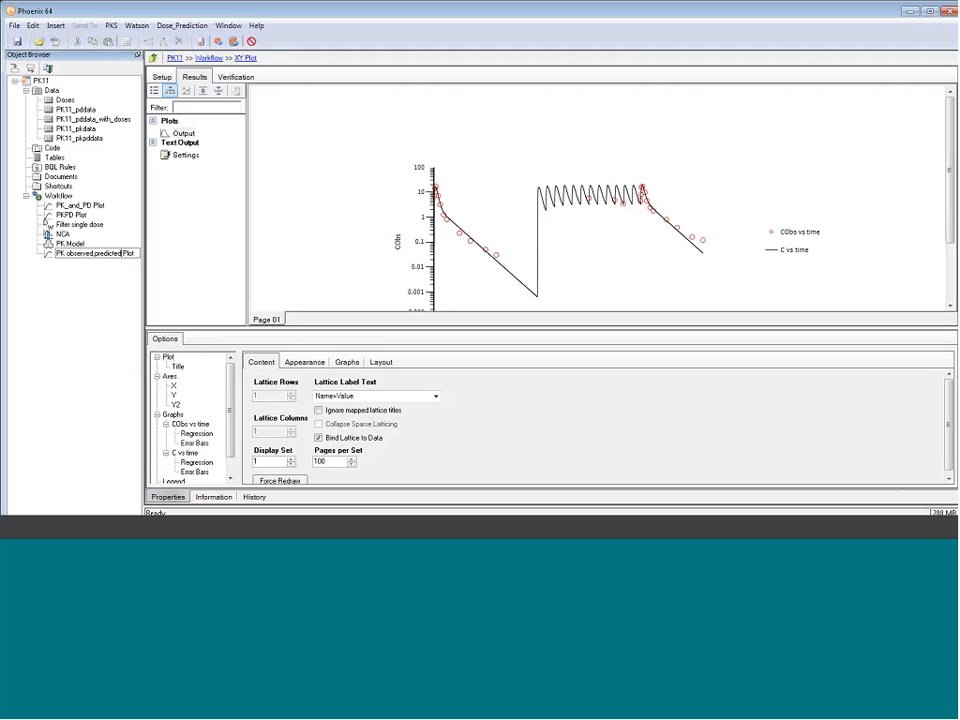
type(" vs time")
key("Return")
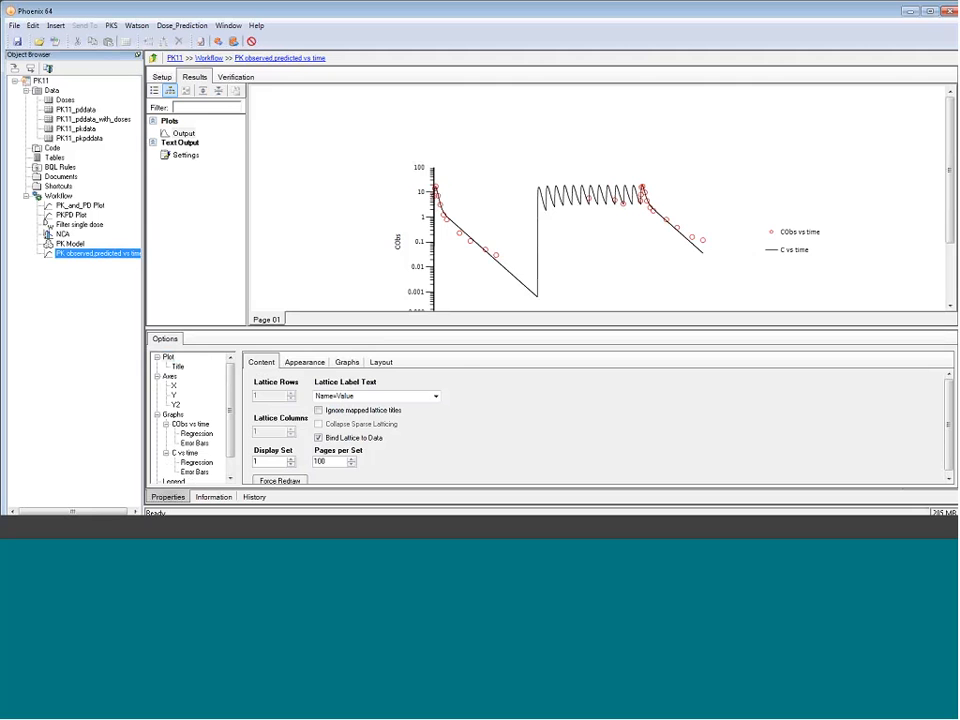
Copy the PK Model and paste the duplicate into the same Workflow
left_click(49, 243)
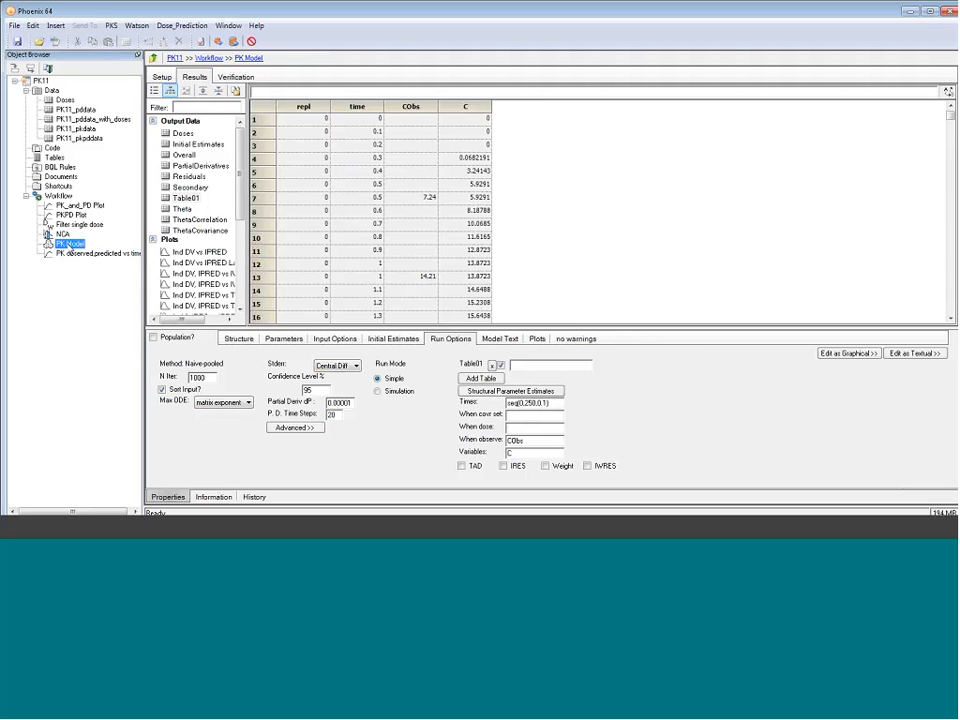
right_click(67, 246)
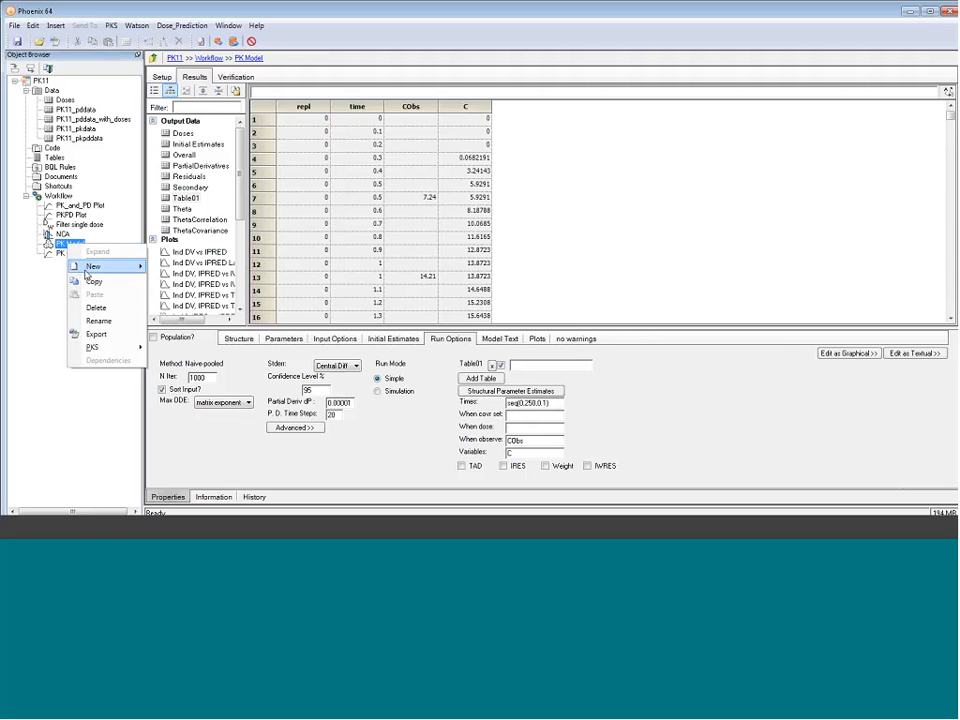
left_click(88, 280)
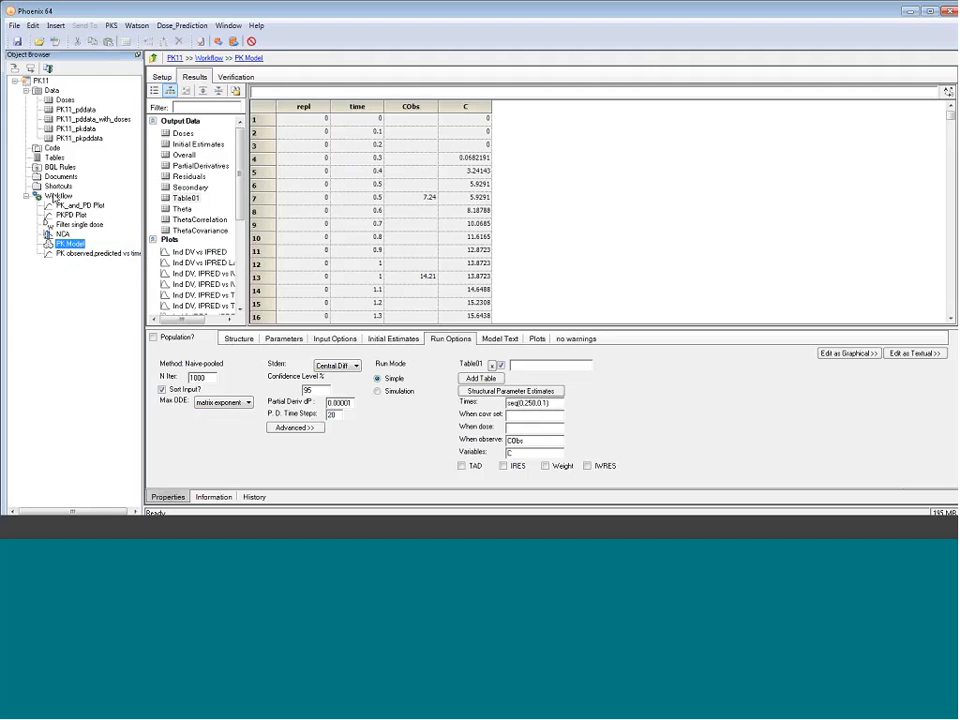
left_click(58, 196)
right_click(57, 197)
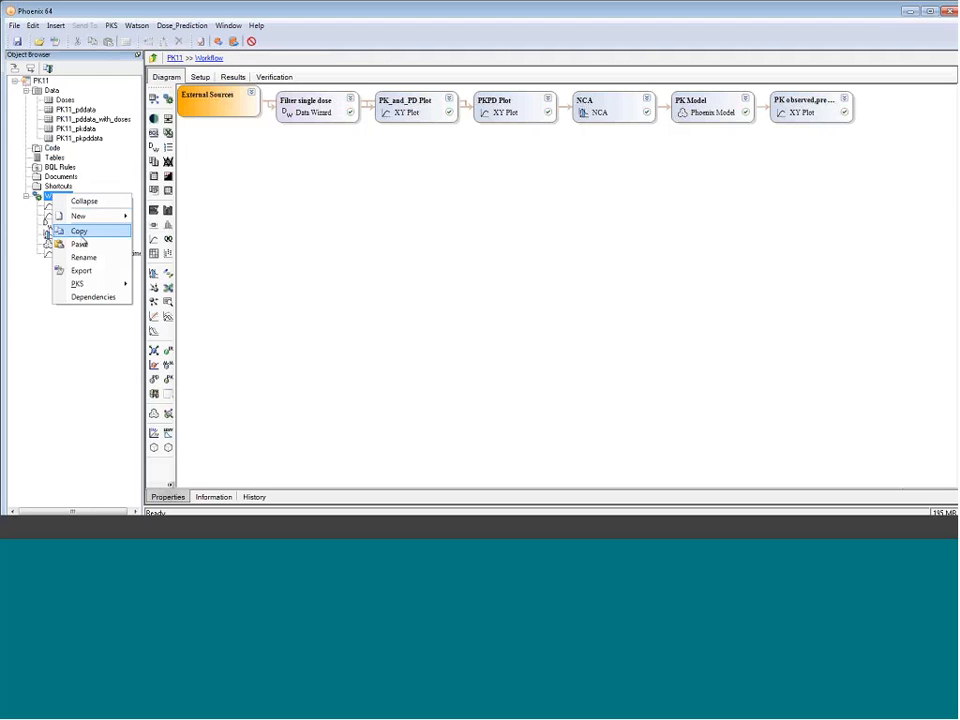
left_click(80, 244)
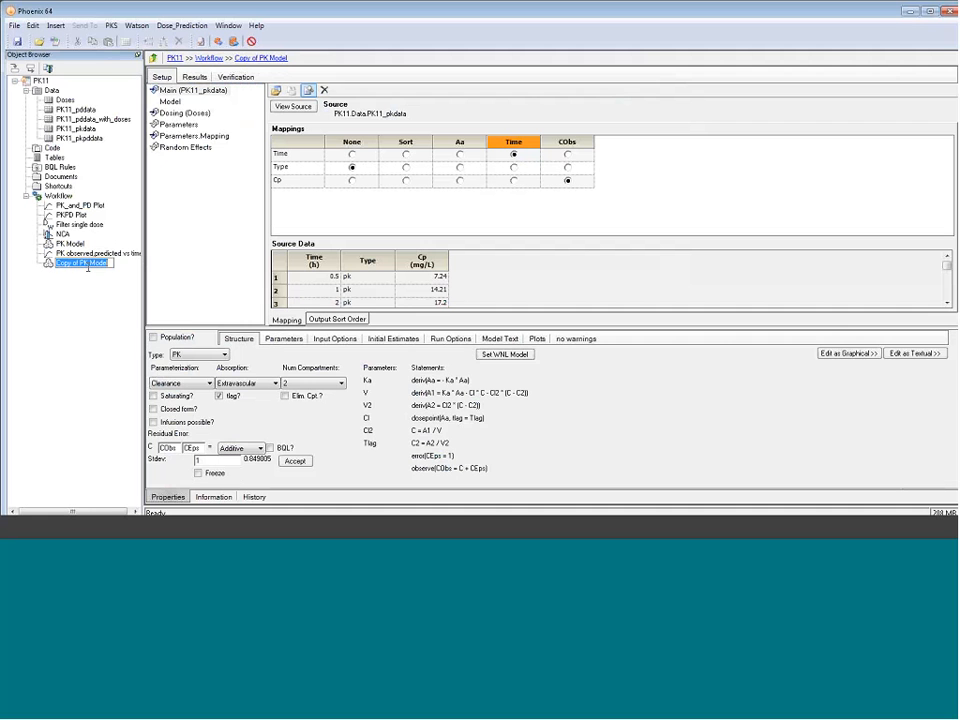
Rename the copied model as PKPD Model
type("Model")
key("Home")
type("PKPD")
key("Return")
Change the PKPD Model's type to PK/Emax and freeze its PK part
left_click_drag(178, 329, 178, 302)
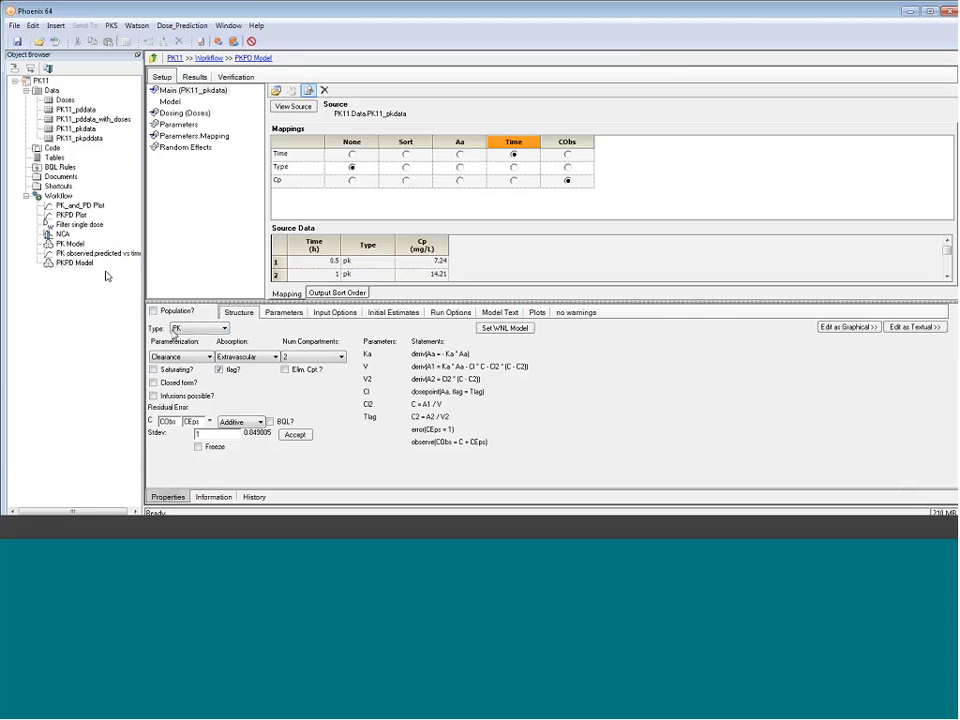
left_click(195, 329)
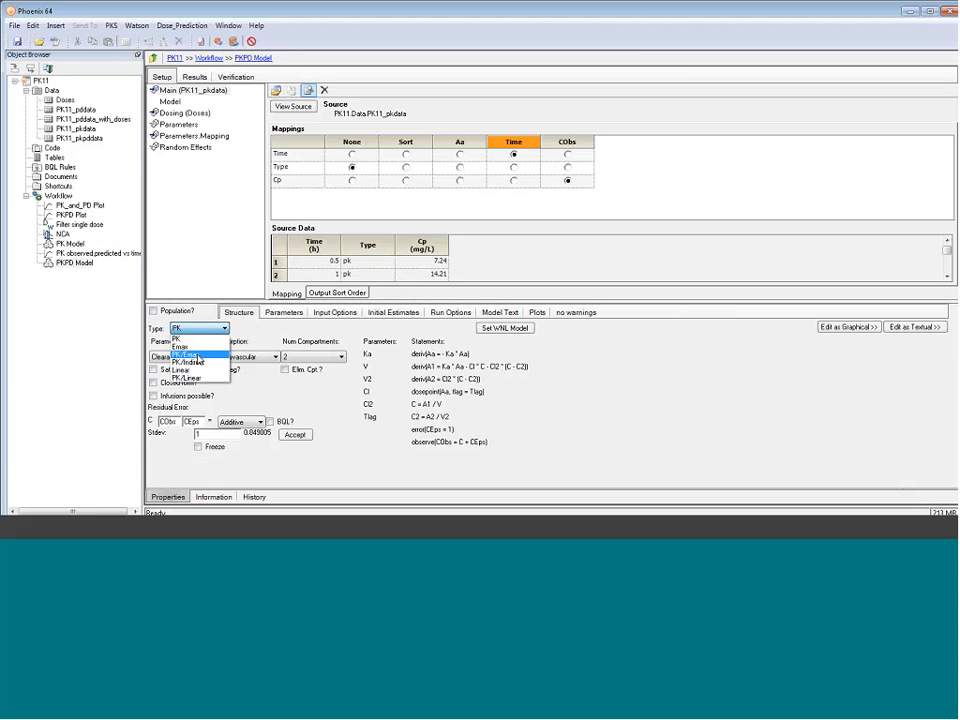
left_click(197, 355)
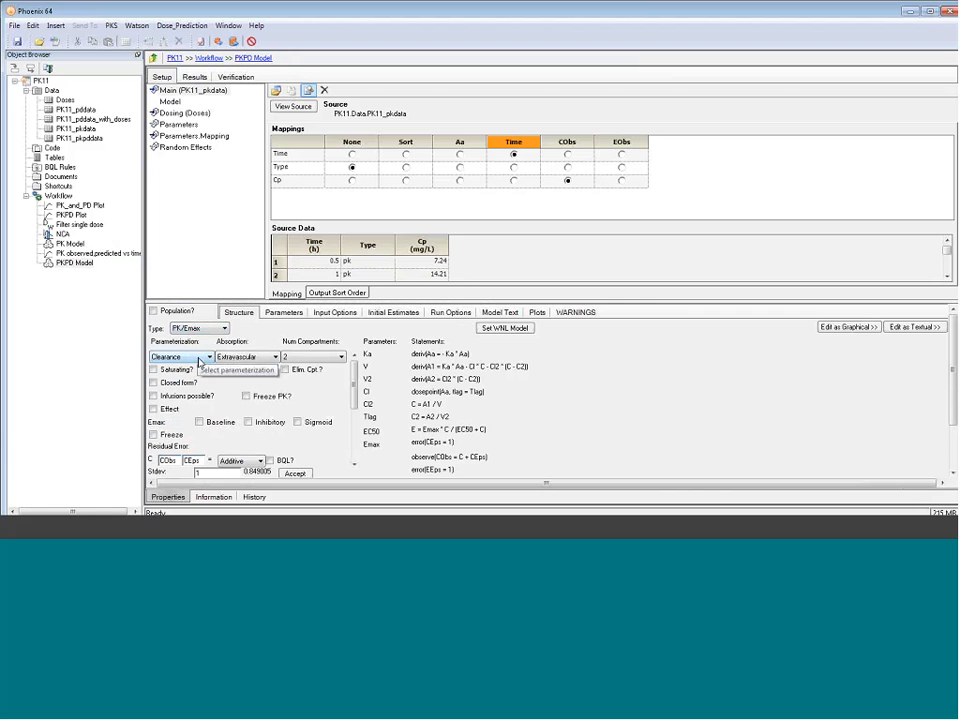
left_click(246, 396)
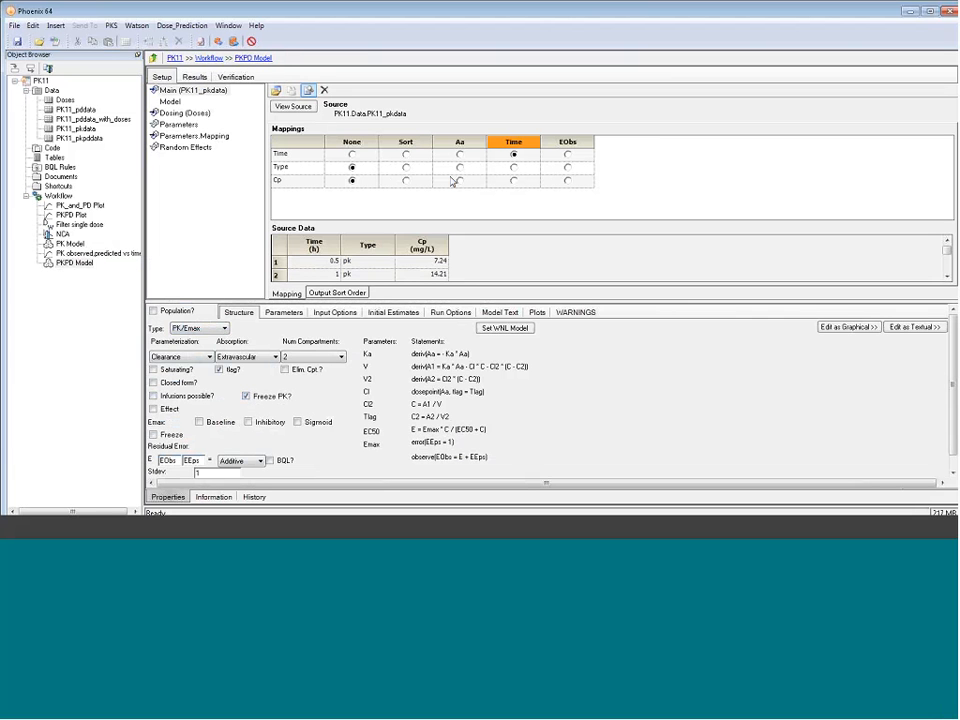
Use PK11_pddata as the PKPD Model's main source and map Resp to EObs
left_click_drag(76, 111, 376, 176)
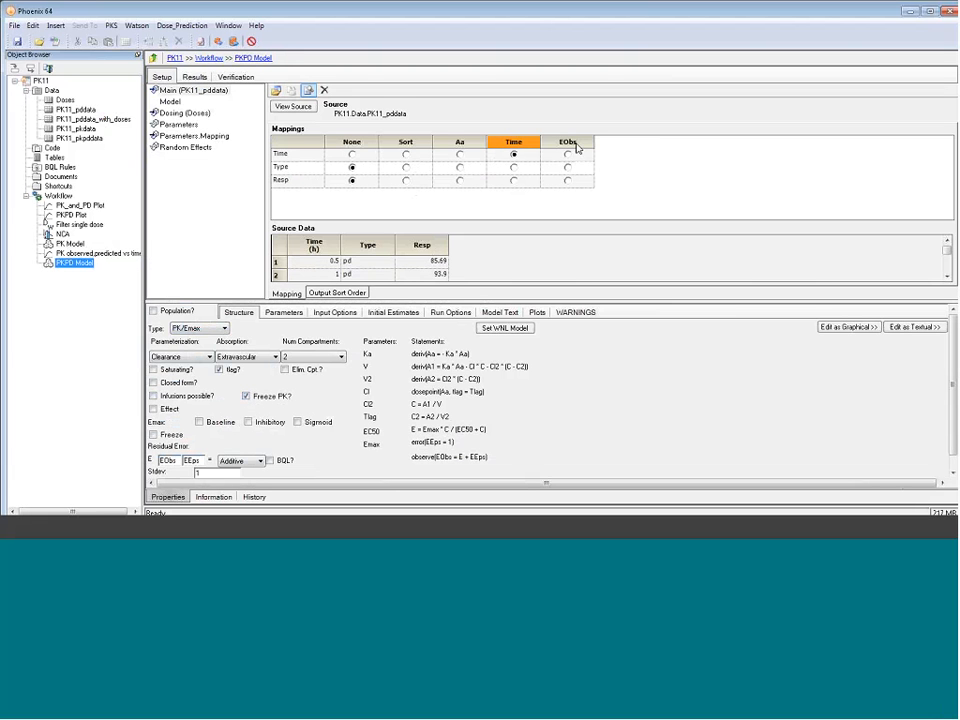
left_click(568, 181)
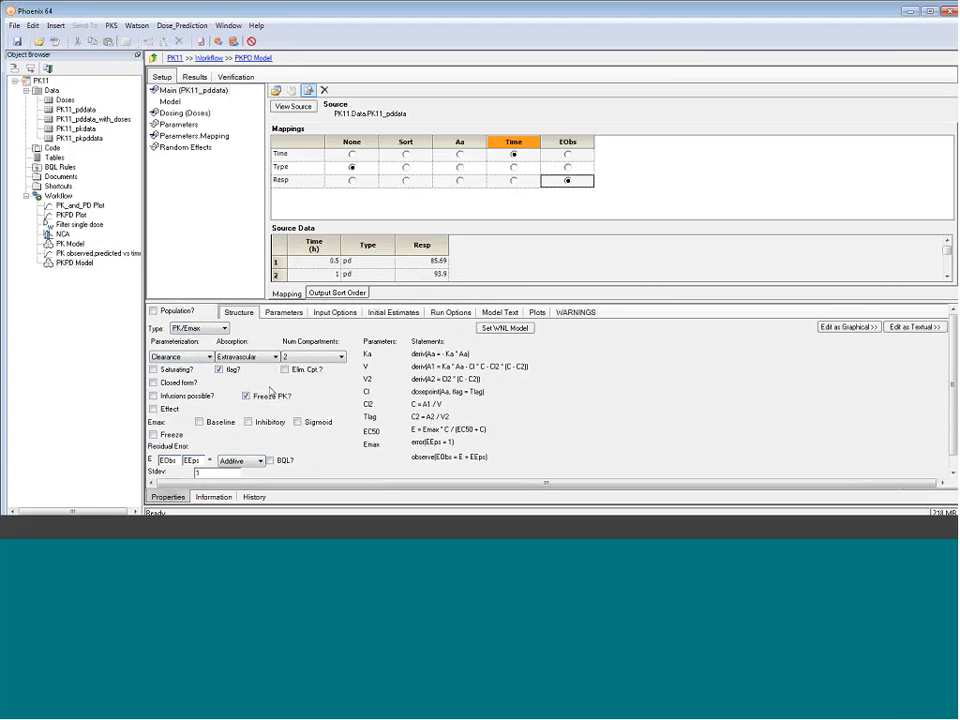
Accept all fixed-effect estimates of the fitted PK parameters as the PKPD Model's initial values
left_click(281, 313)
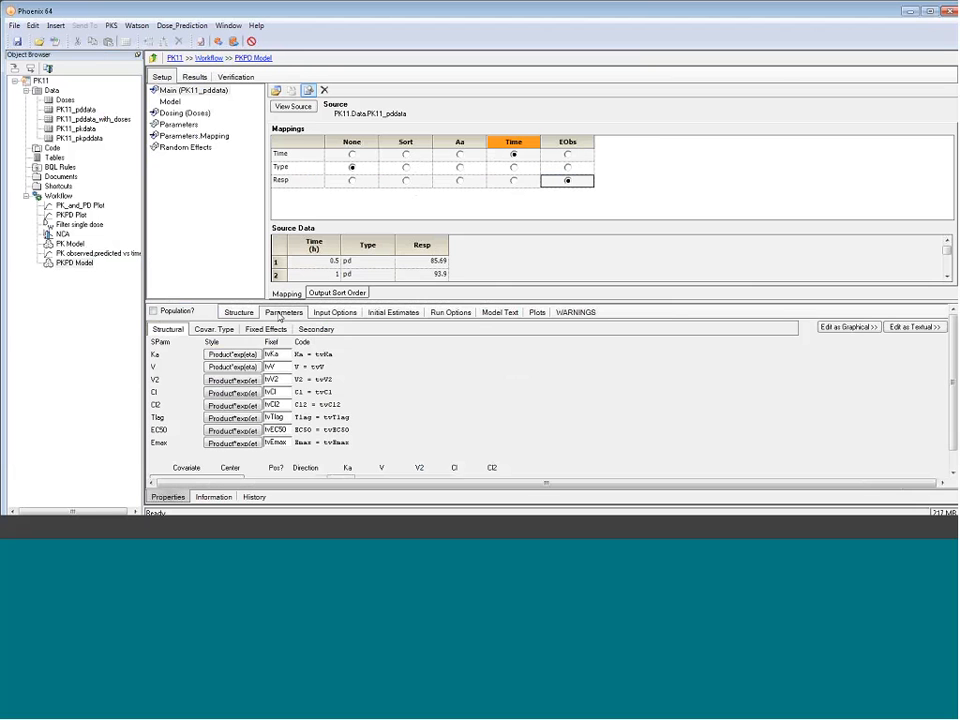
left_click(266, 329)
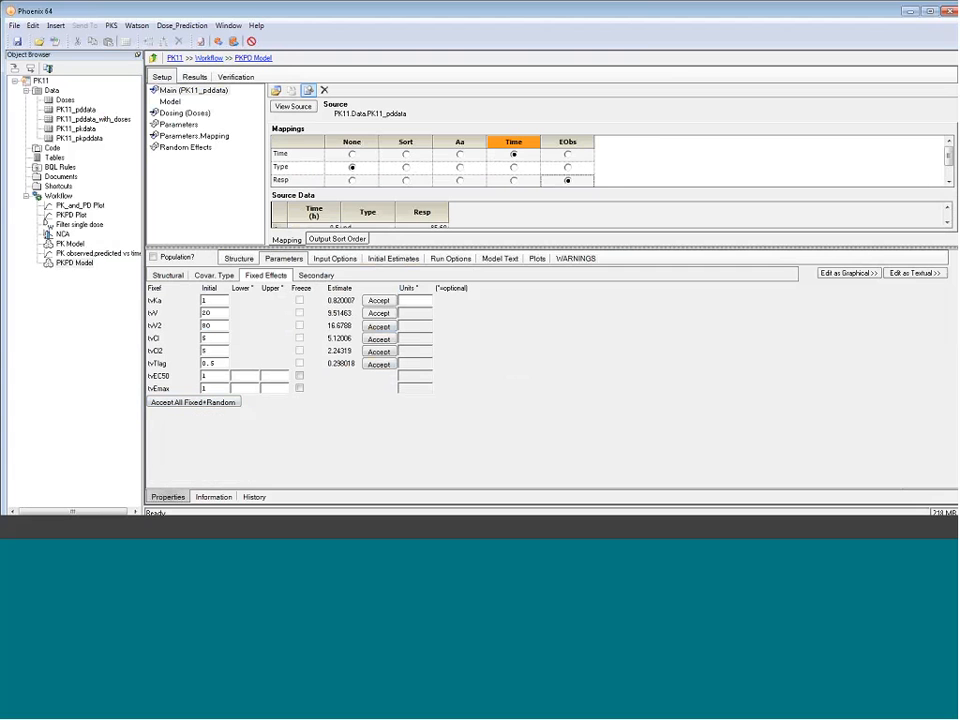
left_click(200, 403)
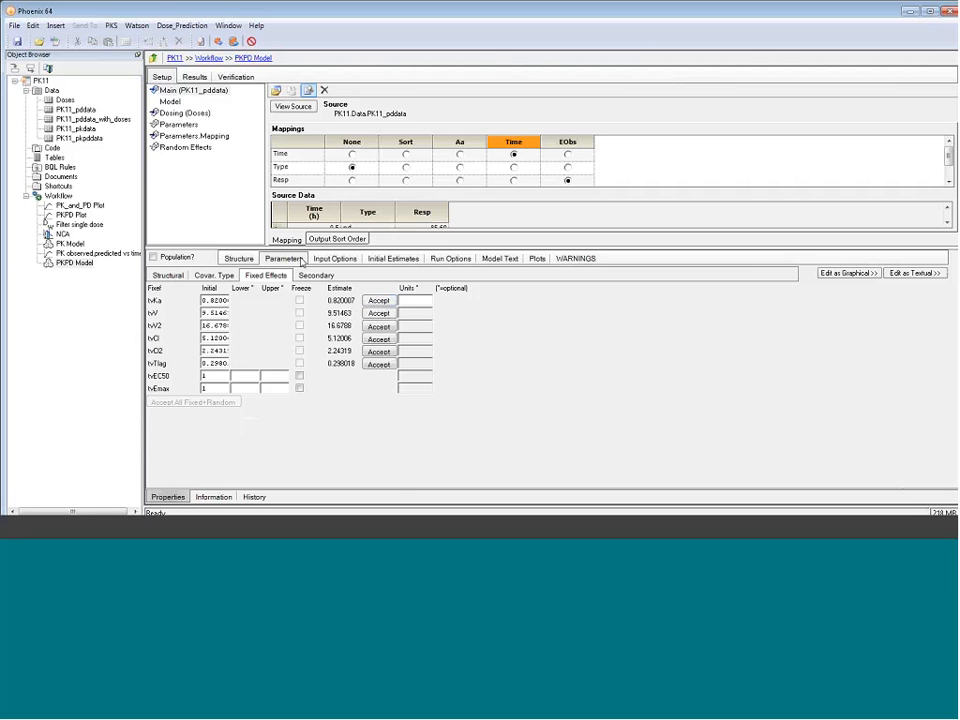
Set the PKPD Model's initial estimate of tvEmax to 100
left_click_drag(300, 249, 302, 354)
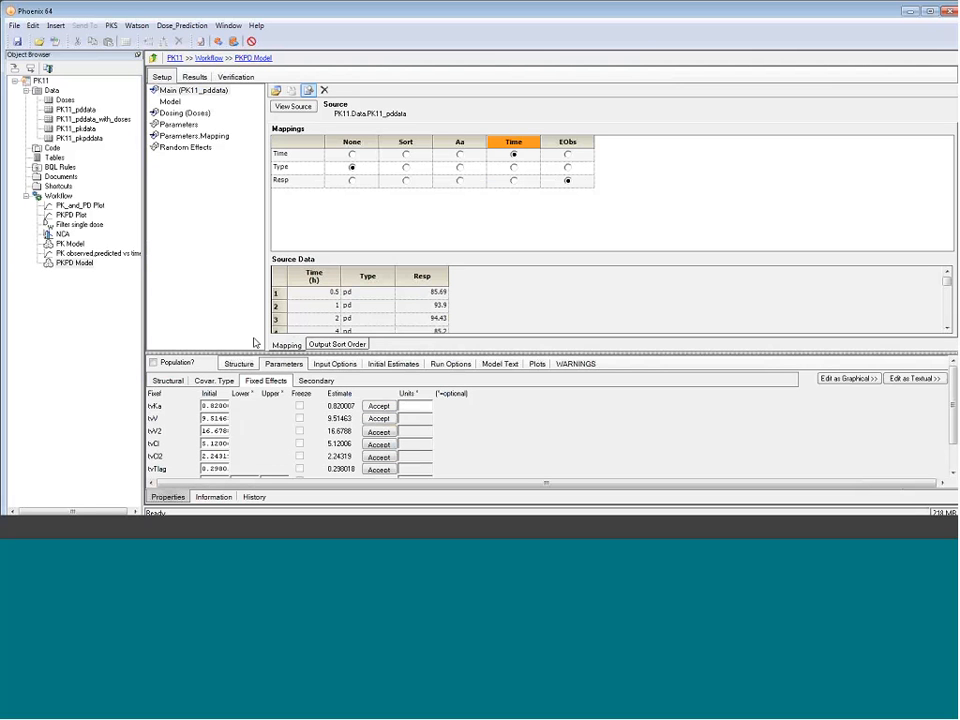
left_click(394, 366)
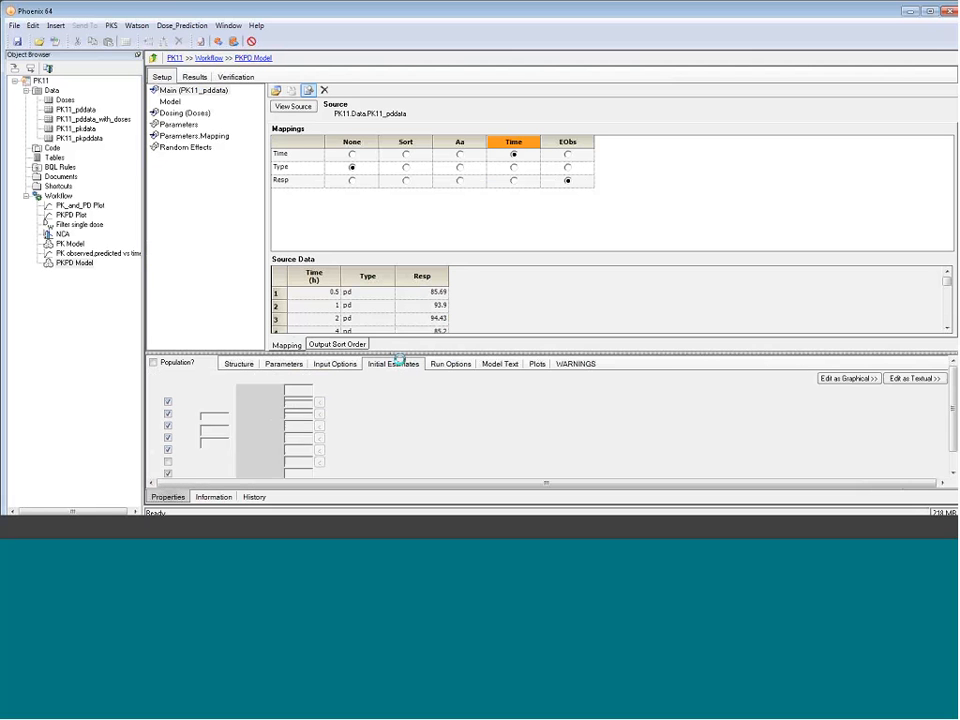
left_click_drag(400, 358, 405, 156)
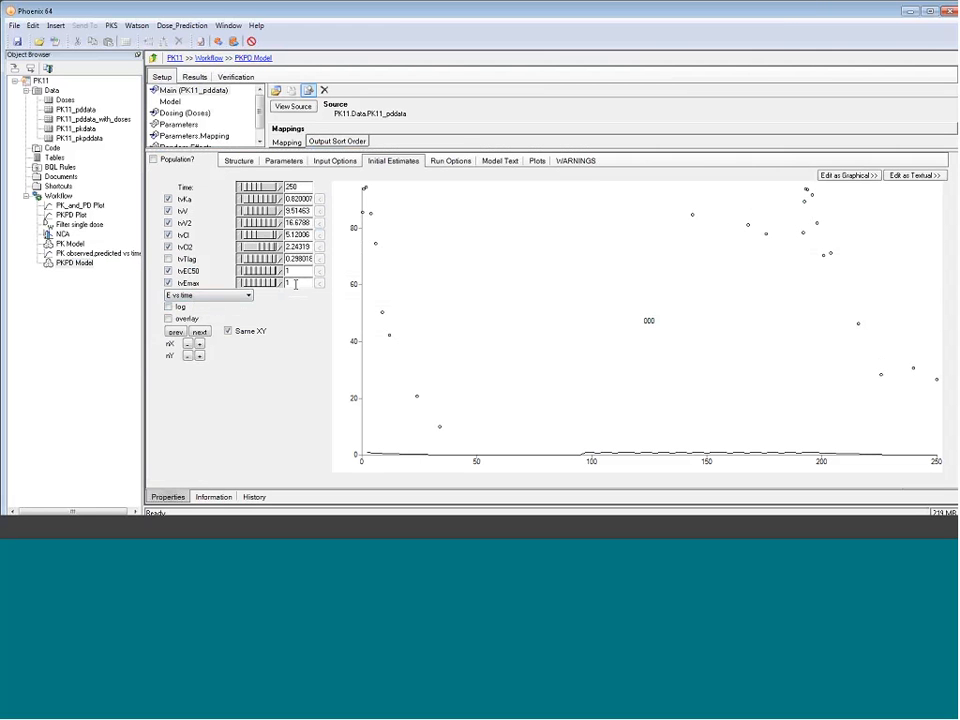
left_click(296, 284)
type("00")
key("Return")
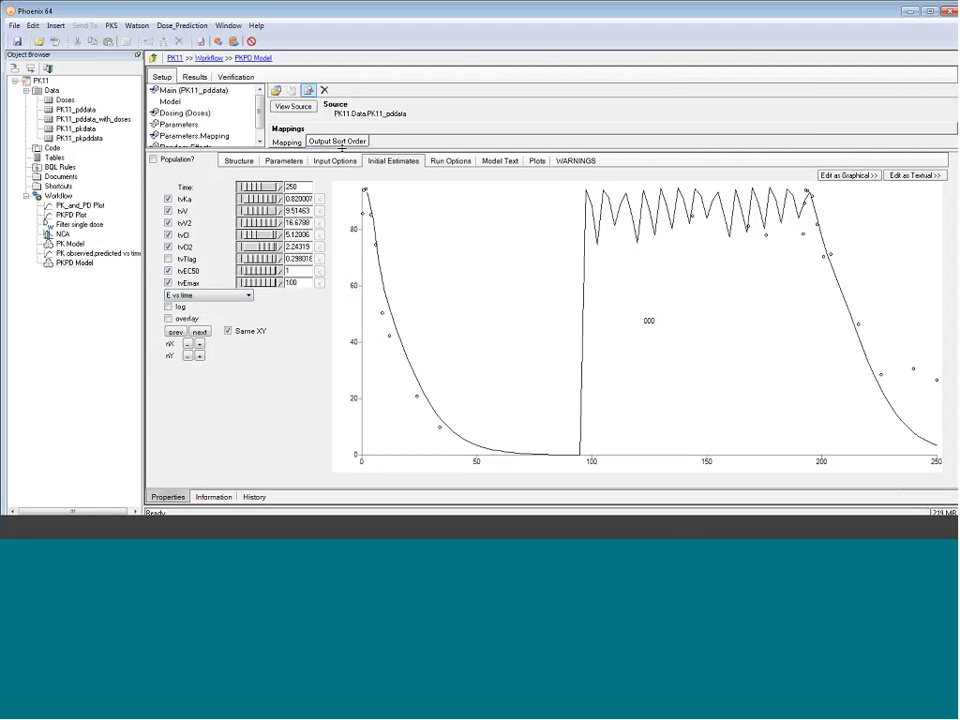
Configure the PKPD Model's output table to record when EObs is observed and to tabulate the variables C and E
left_click_drag(343, 151, 355, 321)
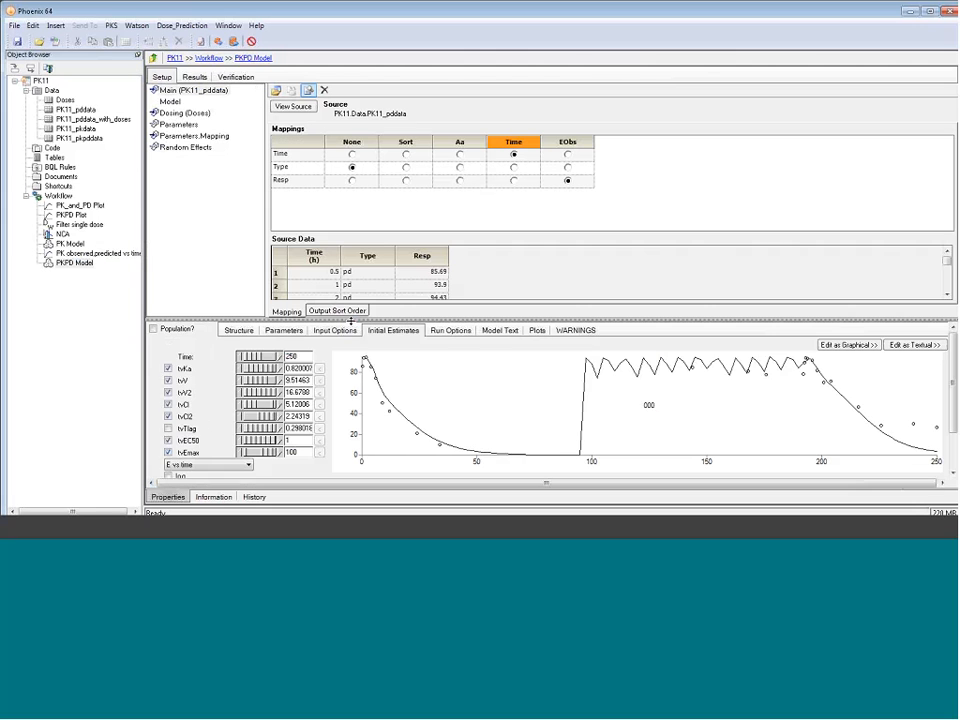
left_click(452, 331)
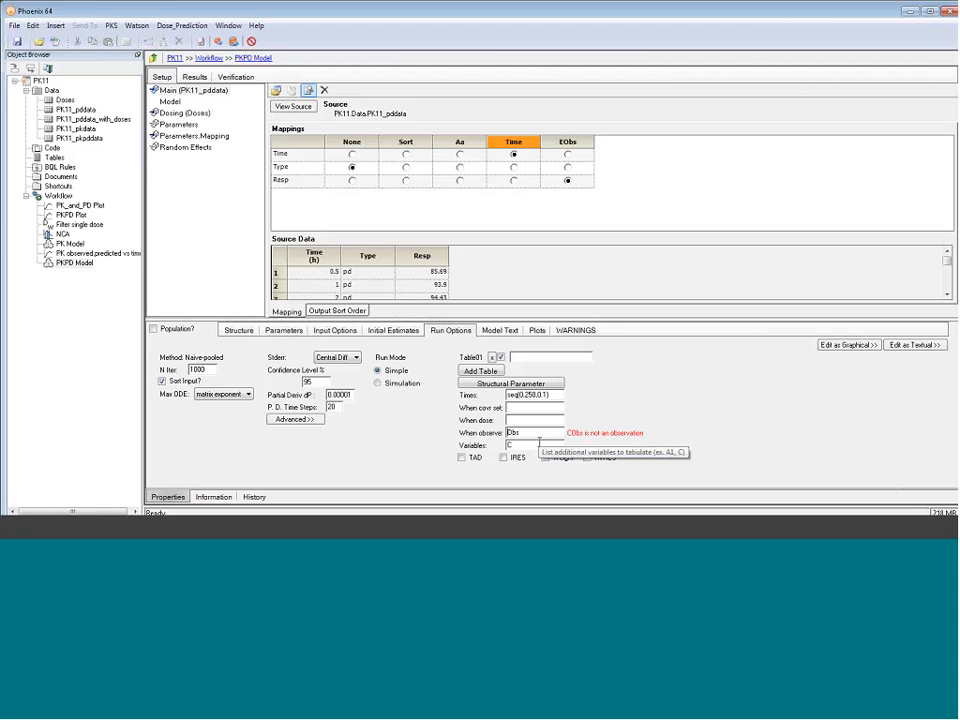
type("E")
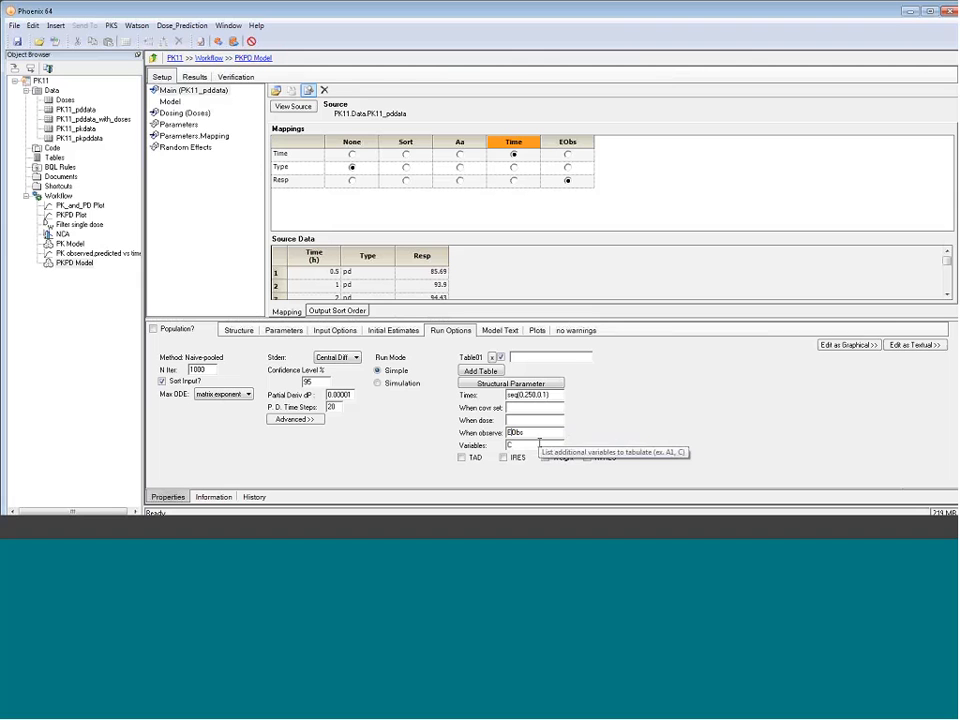
type("C,")
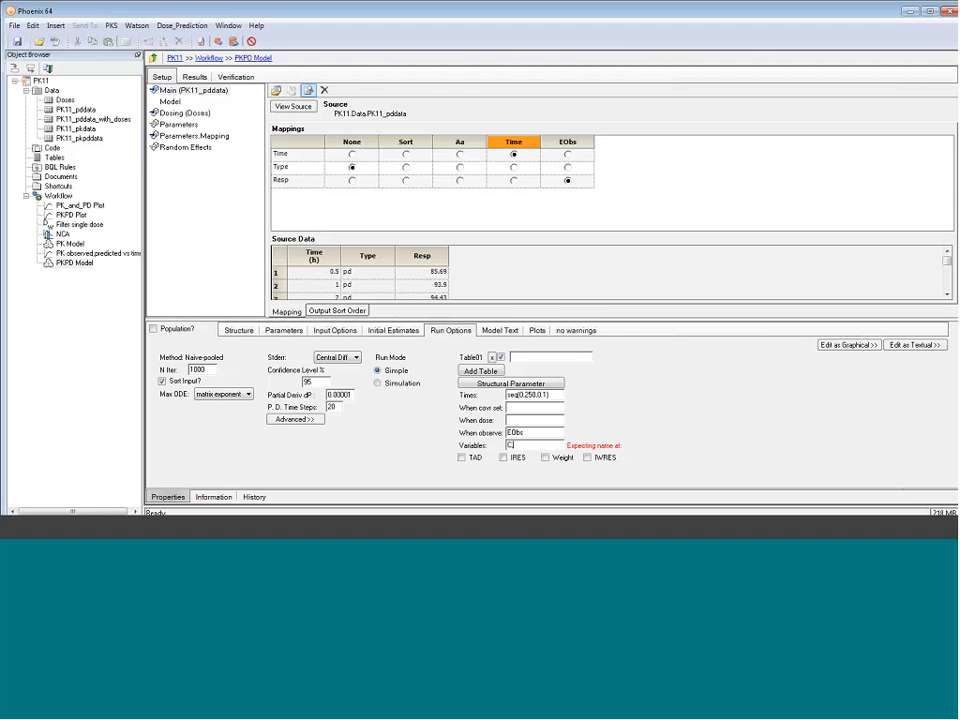
type("E")
Execute the PKPD Model and view its individual DV and IPRED versus IVAR plot
left_click(218, 41)
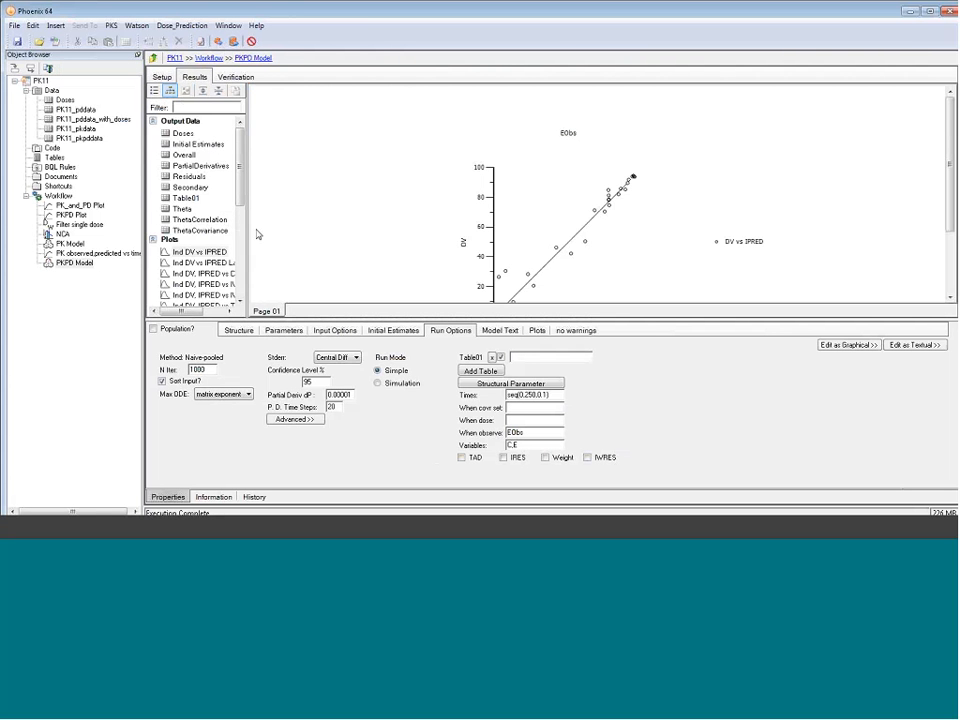
left_click_drag(576, 319, 578, 357)
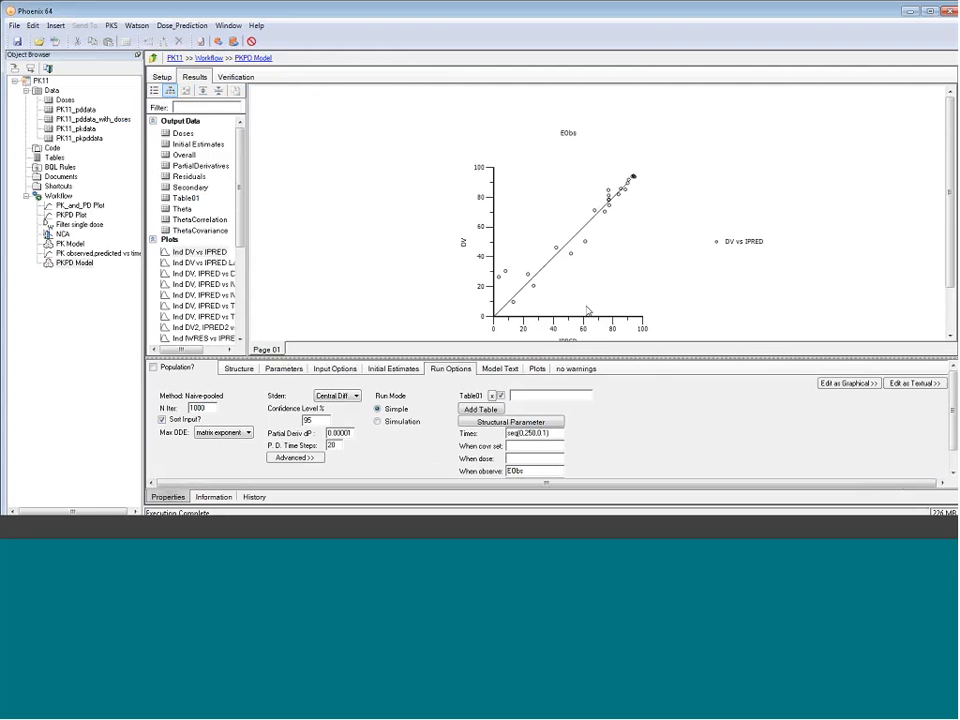
left_click(230, 274)
left_click(231, 285)
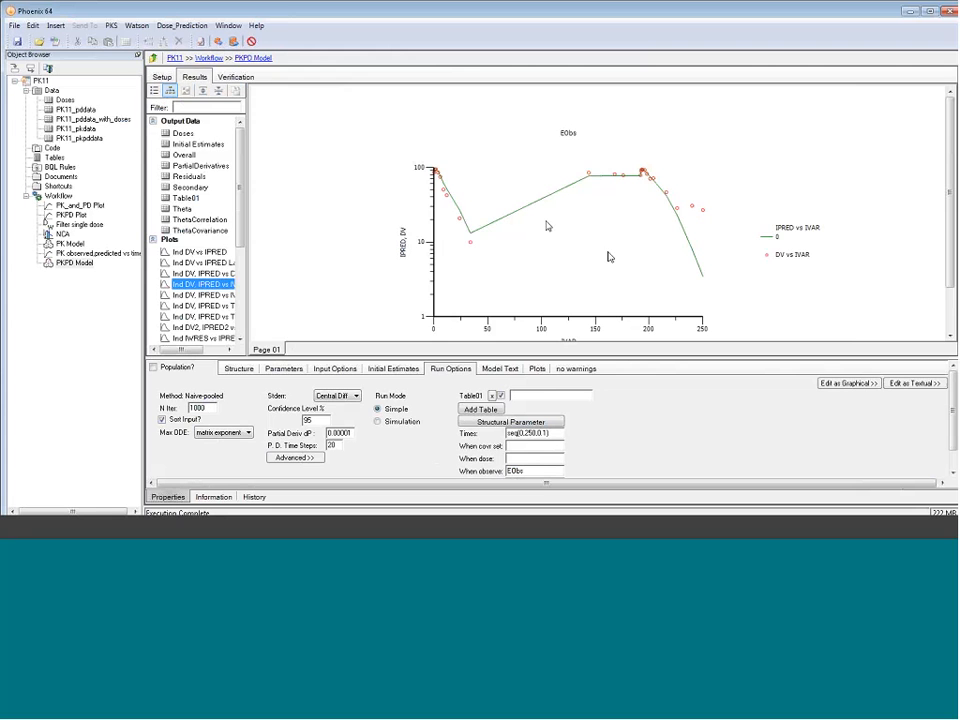
Send the PKPD Model's Table01 result to a new XY Plot
right_click(188, 199)
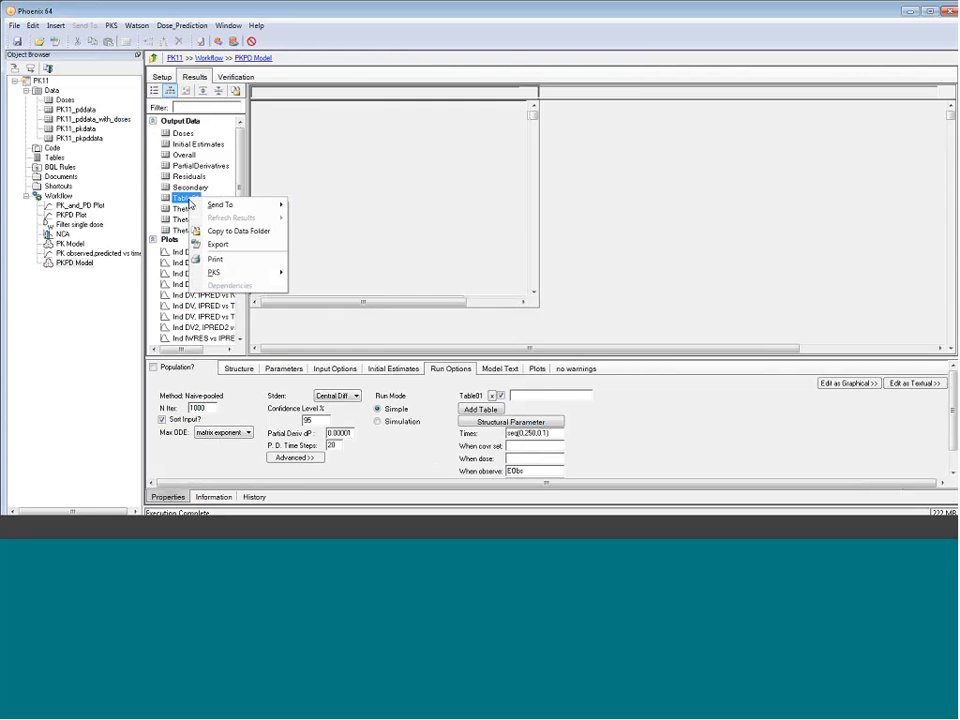
mouse_move(212, 206)
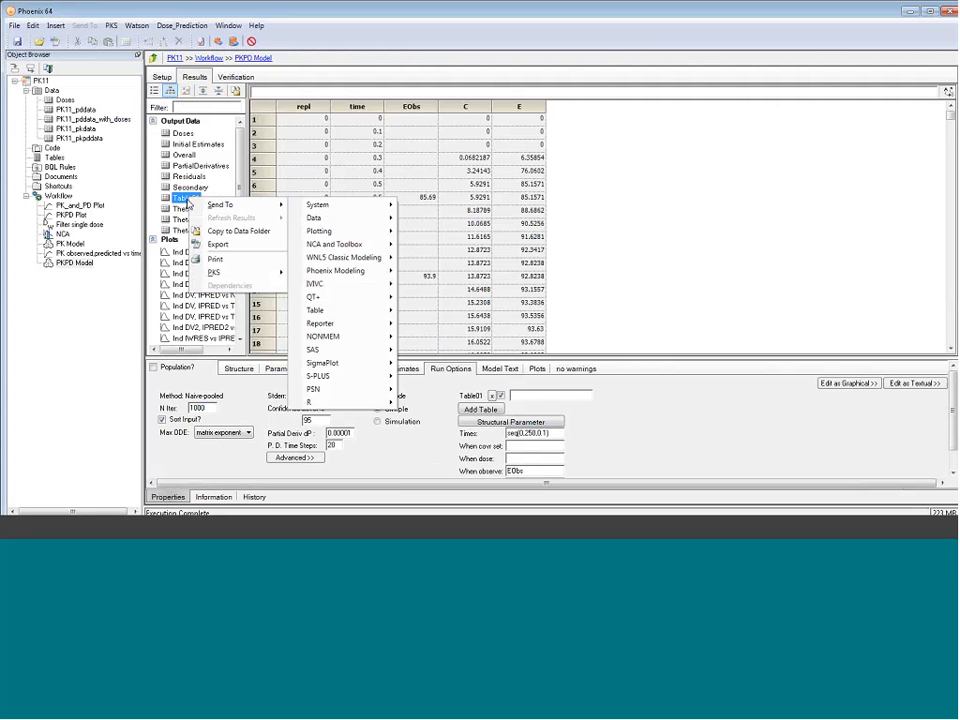
left_click(173, 198)
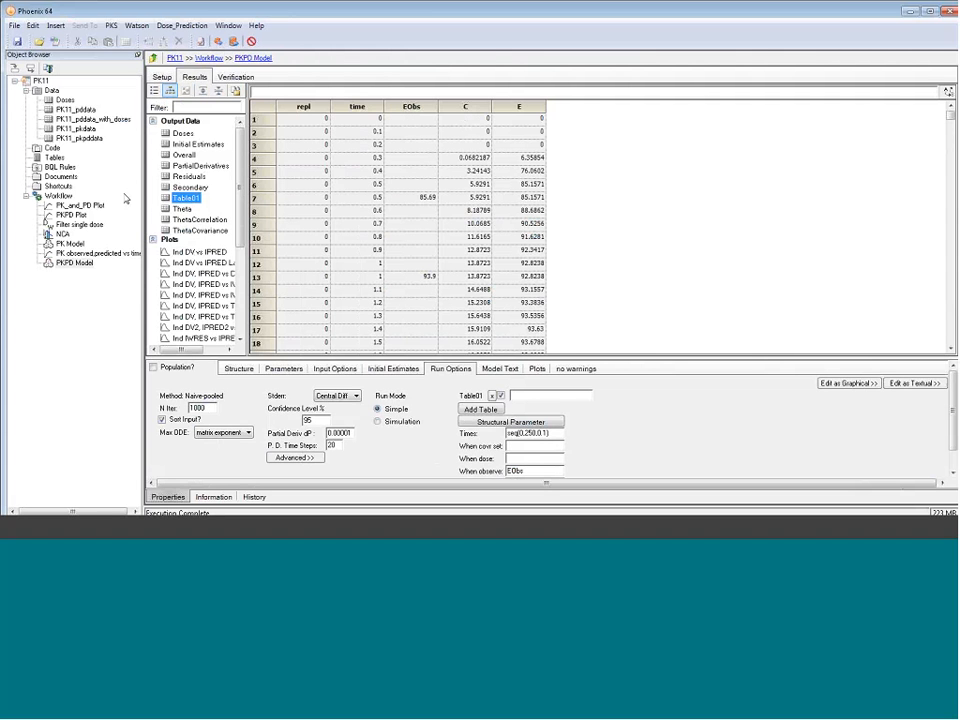
right_click(186, 198)
mouse_move(218, 207)
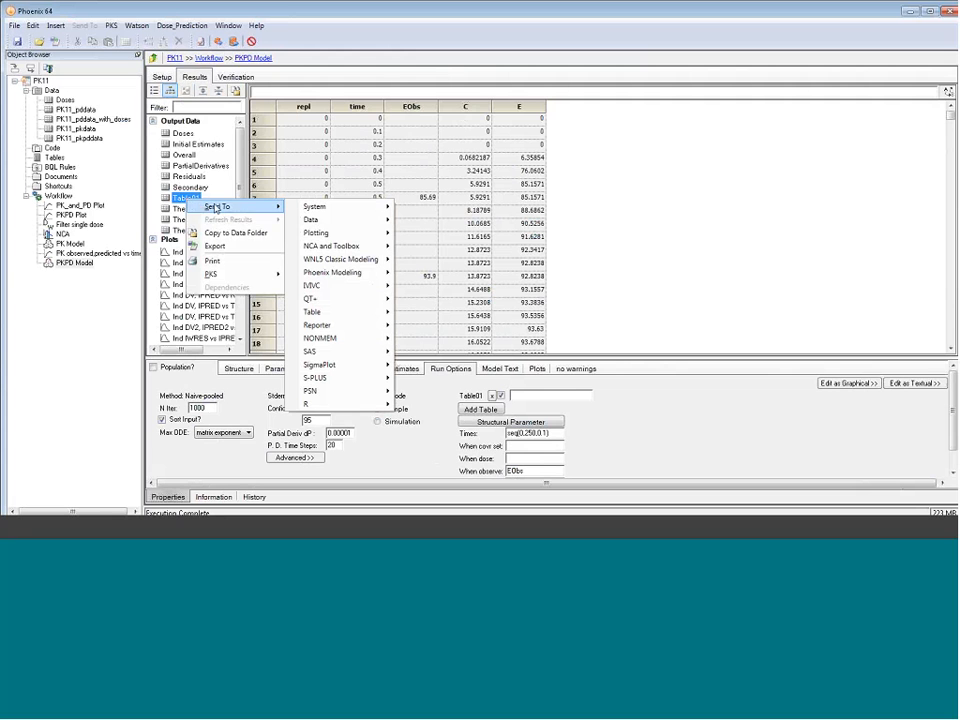
mouse_move(320, 234)
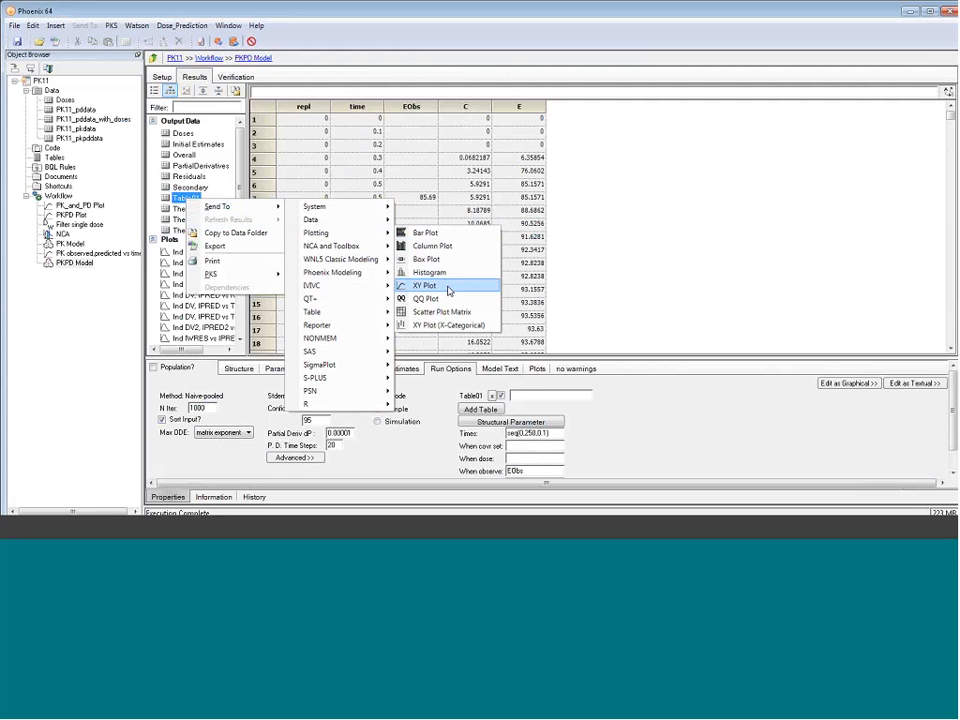
left_click(448, 290)
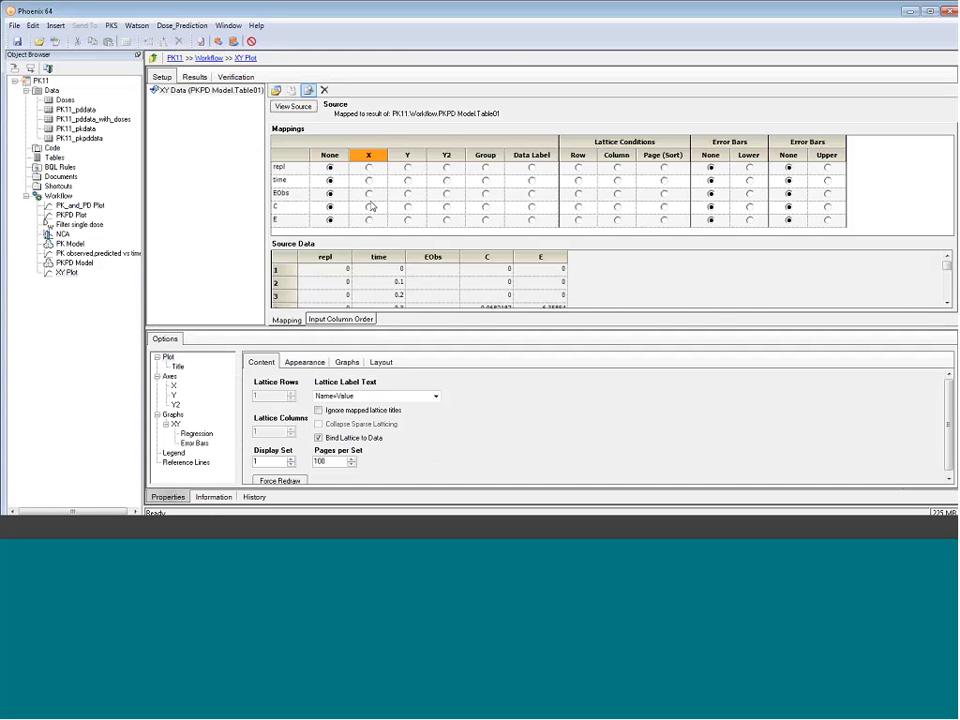
Map time to X, EObs and E to Y, and C to Y2 in the new XY plot
left_click(369, 181)
left_click(408, 193)
left_click(408, 220)
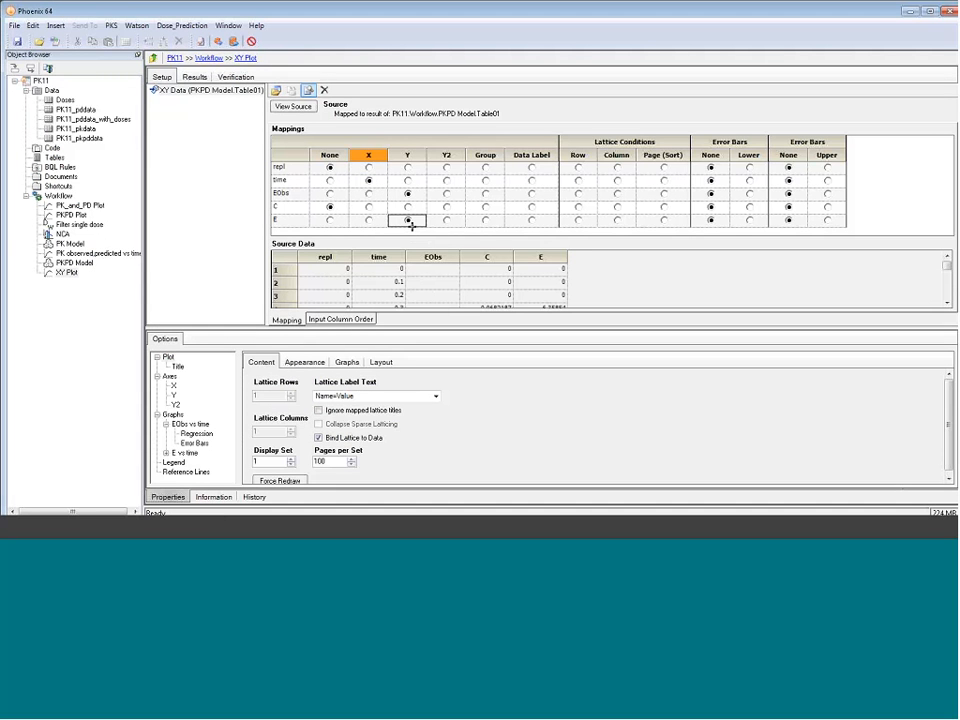
left_click(446, 208)
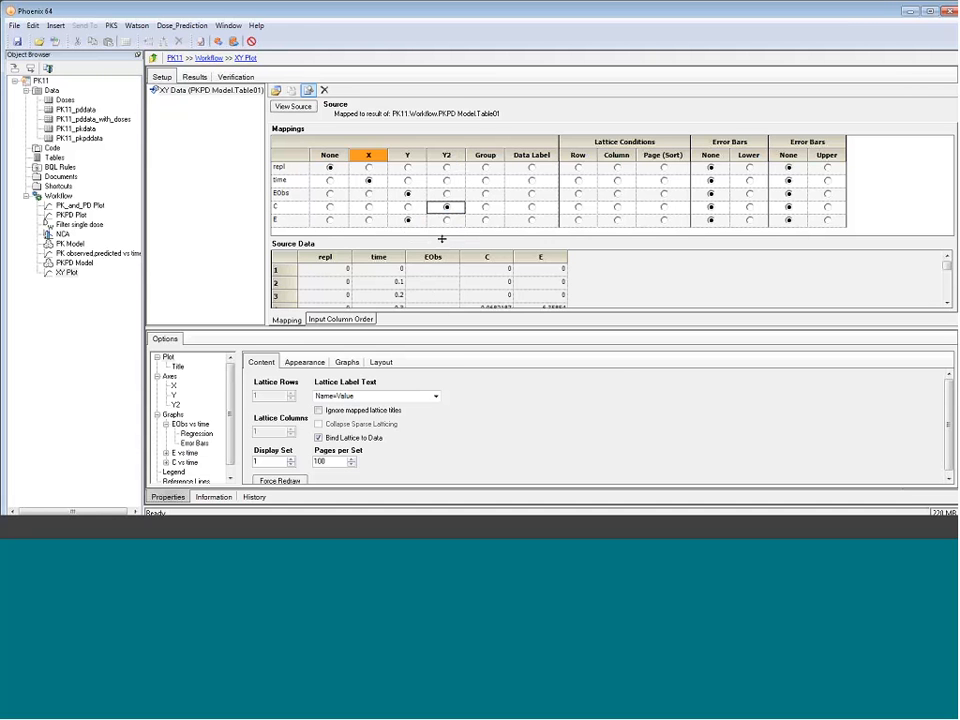
Add another graph to the XY plot from PK11_pkdata, mapping Time to X and Cp to Y2
left_click(347, 362)
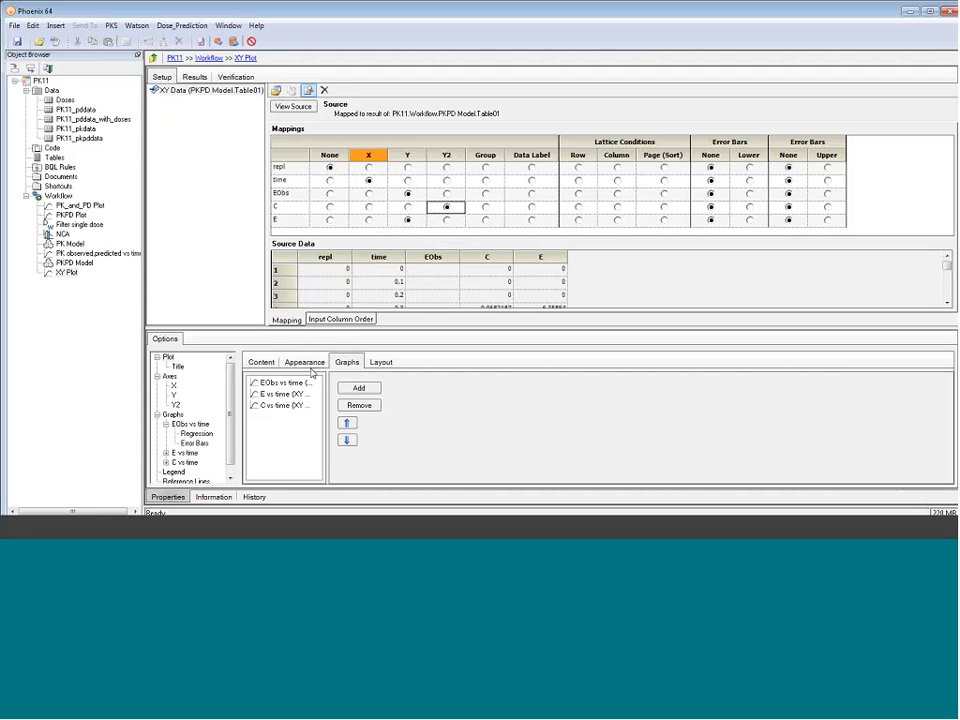
left_click(359, 388)
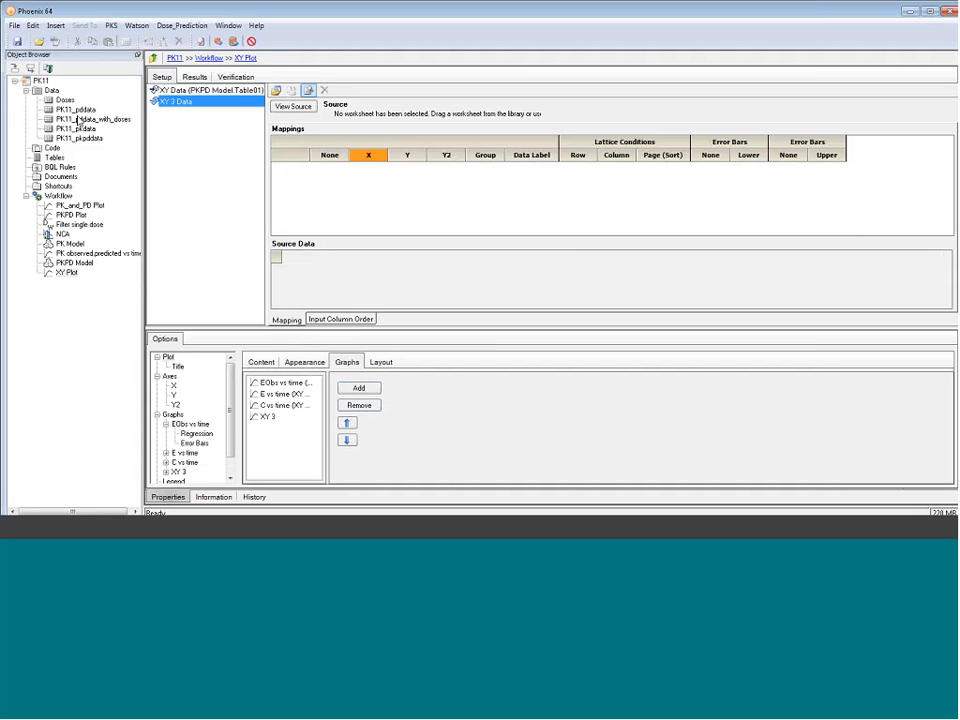
left_click_drag(76, 128, 337, 184)
left_click(370, 167)
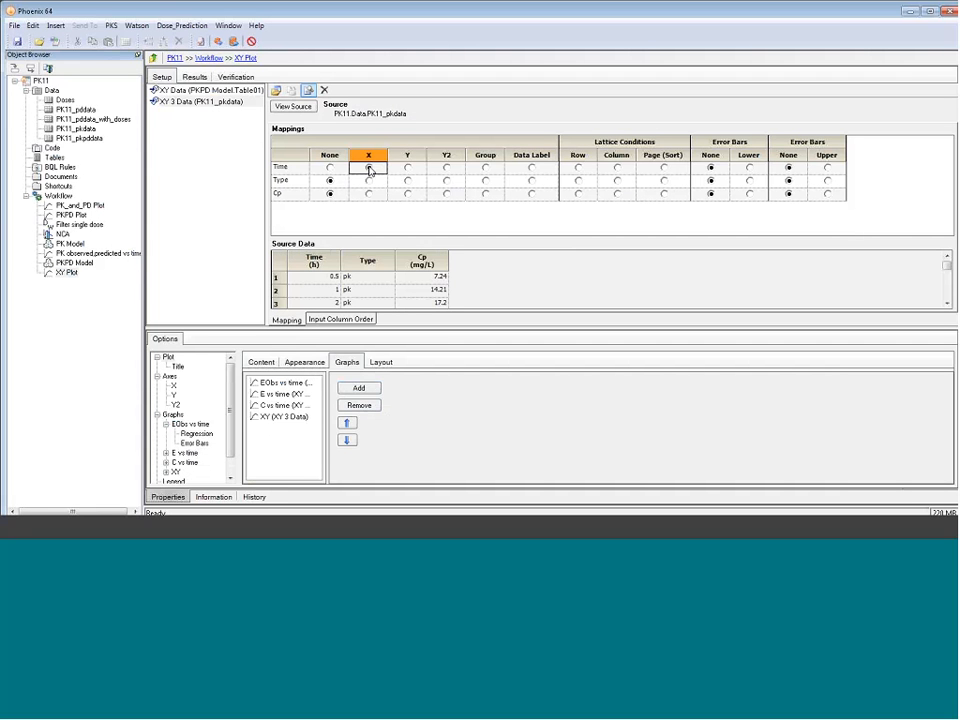
left_click(447, 194)
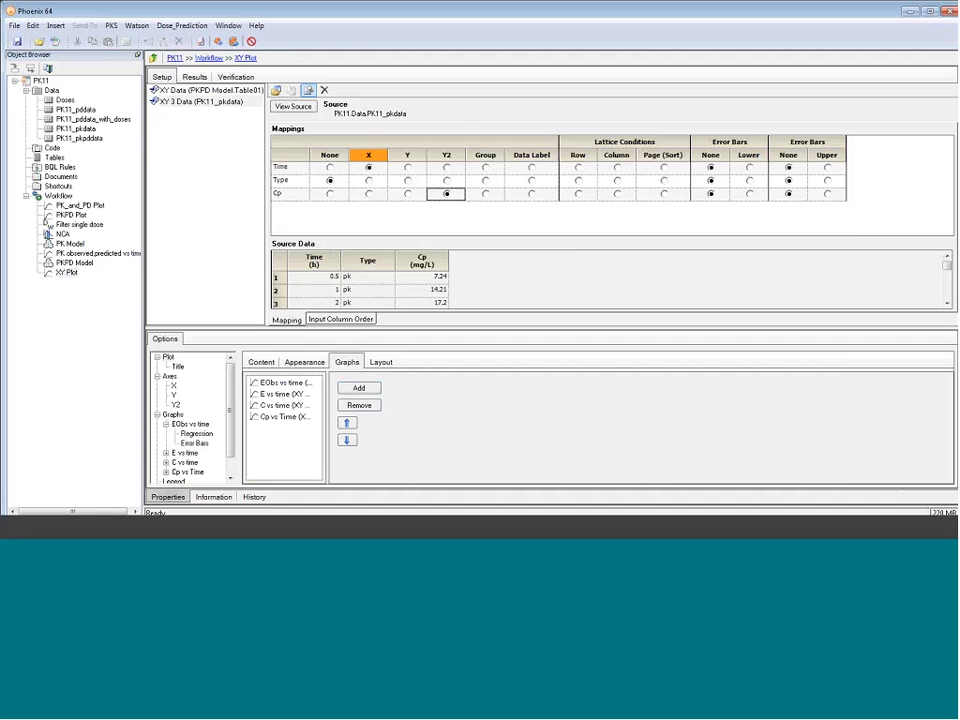
Remove the connecting line from the EObs vs time graph and set its marker border color to blue (0, 0, 192)
left_click(190, 424)
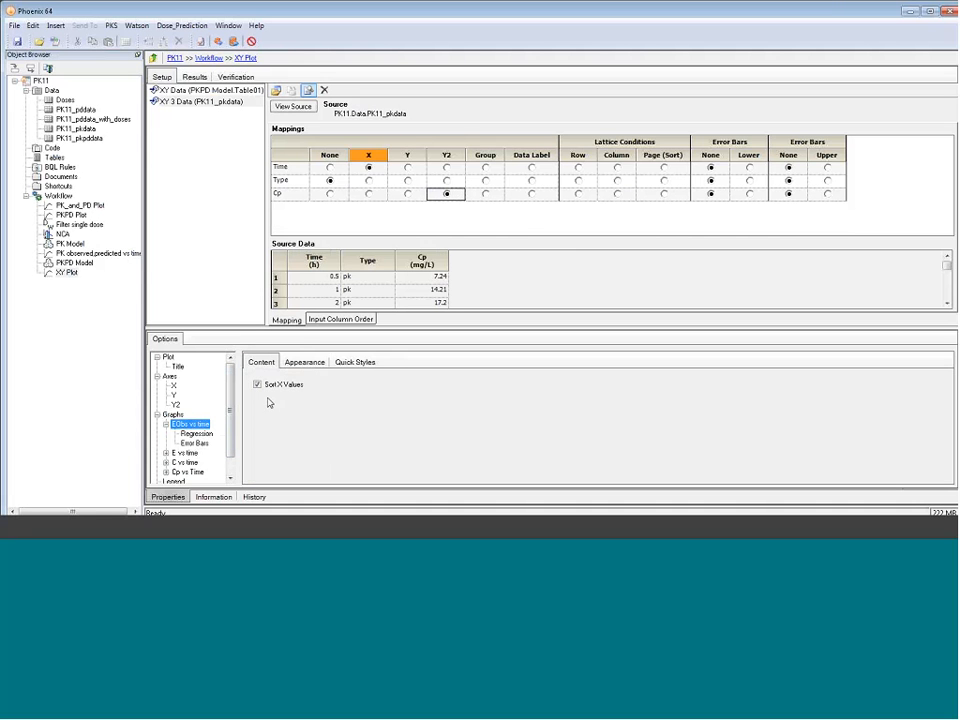
left_click(355, 362)
left_click(305, 365)
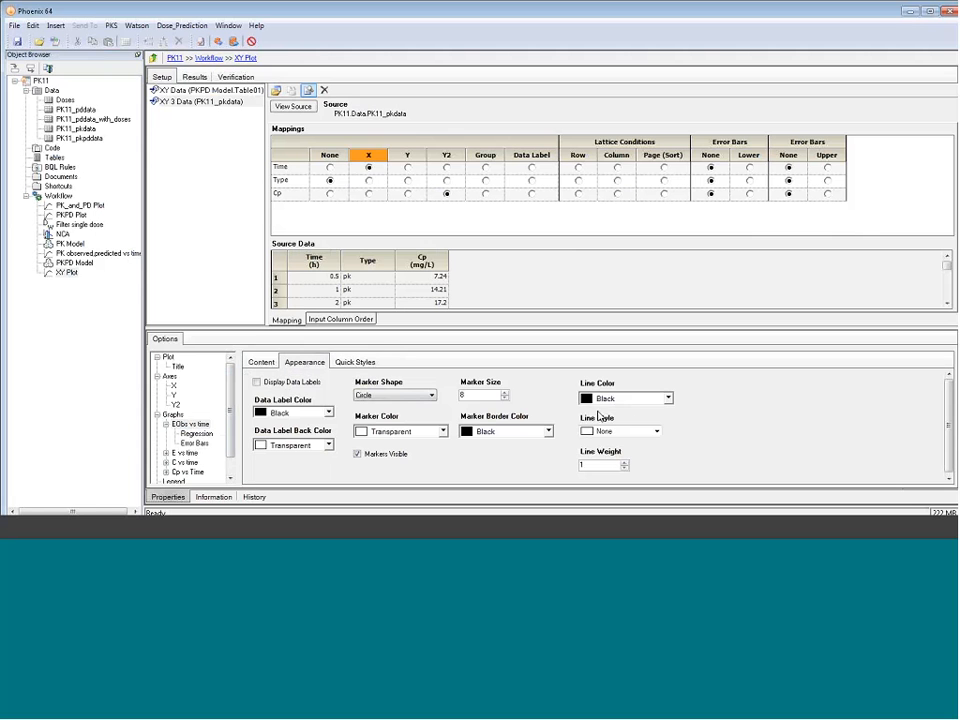
left_click(548, 431)
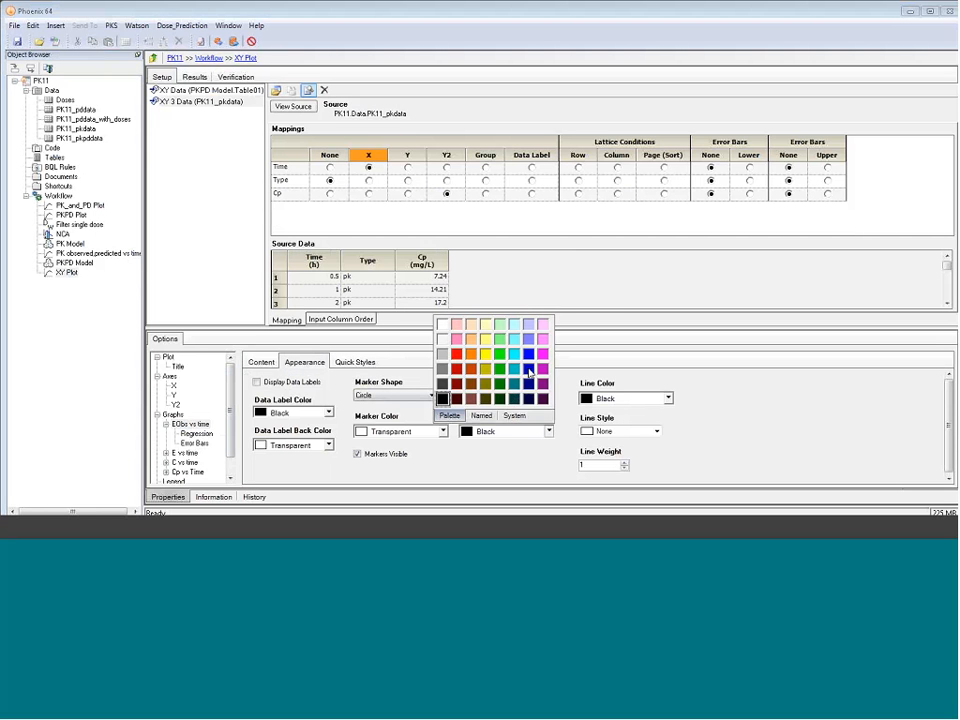
left_click(516, 399)
Set the marker color of the EObs vs time graph to RoyalBlue
left_click(443, 431)
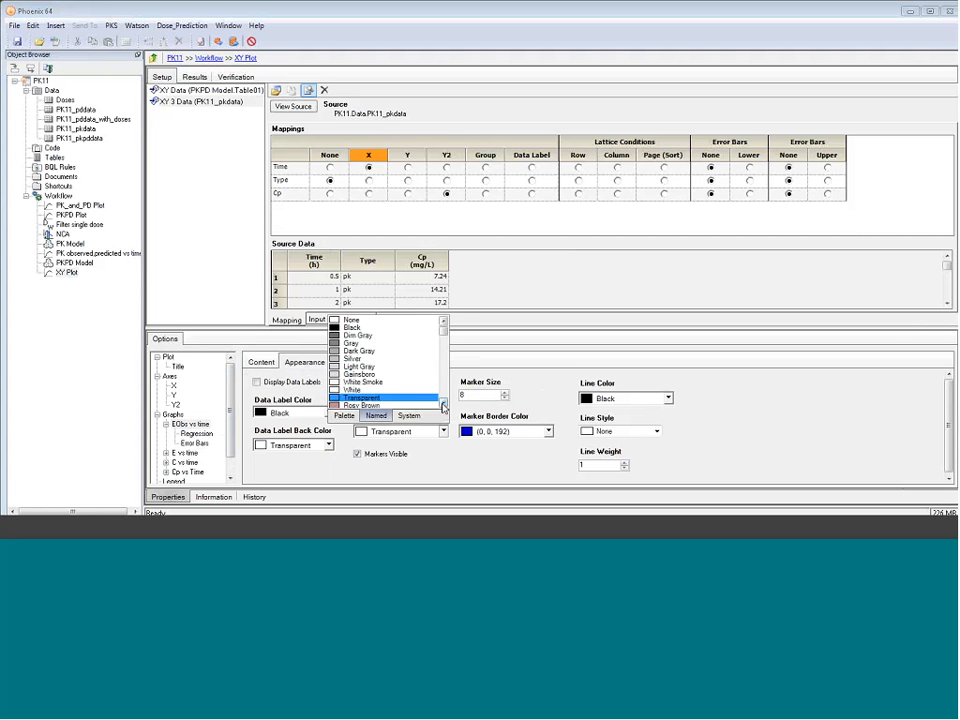
left_click(443, 396)
left_click(443, 396)
left_click(443, 395)
left_click(443, 395)
left_click(443, 398)
left_click(443, 398)
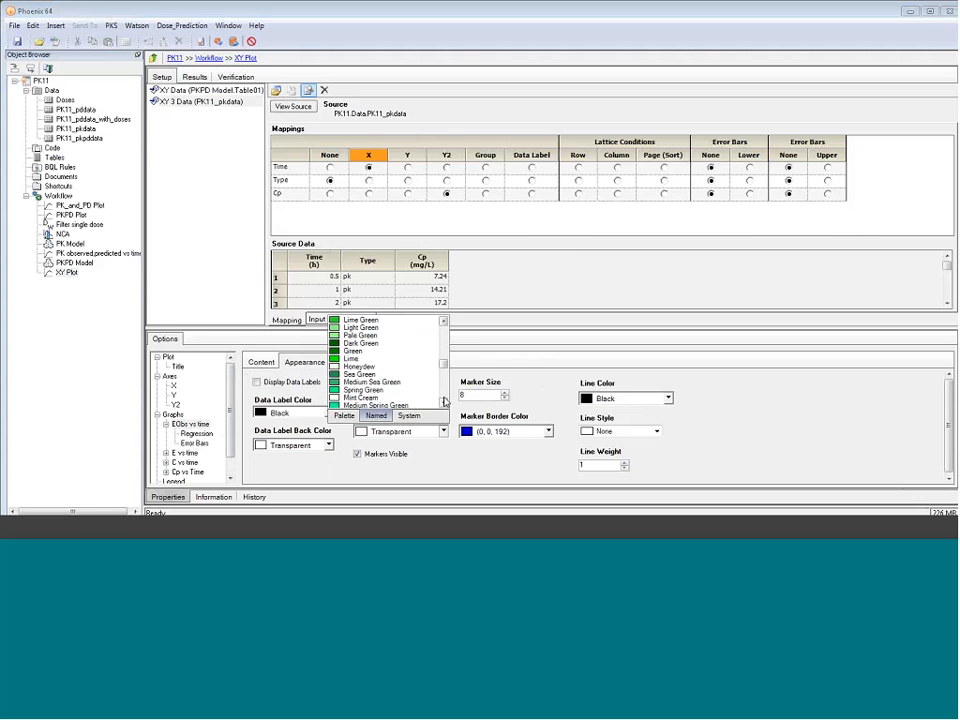
left_click(443, 398)
left_click(443, 398)
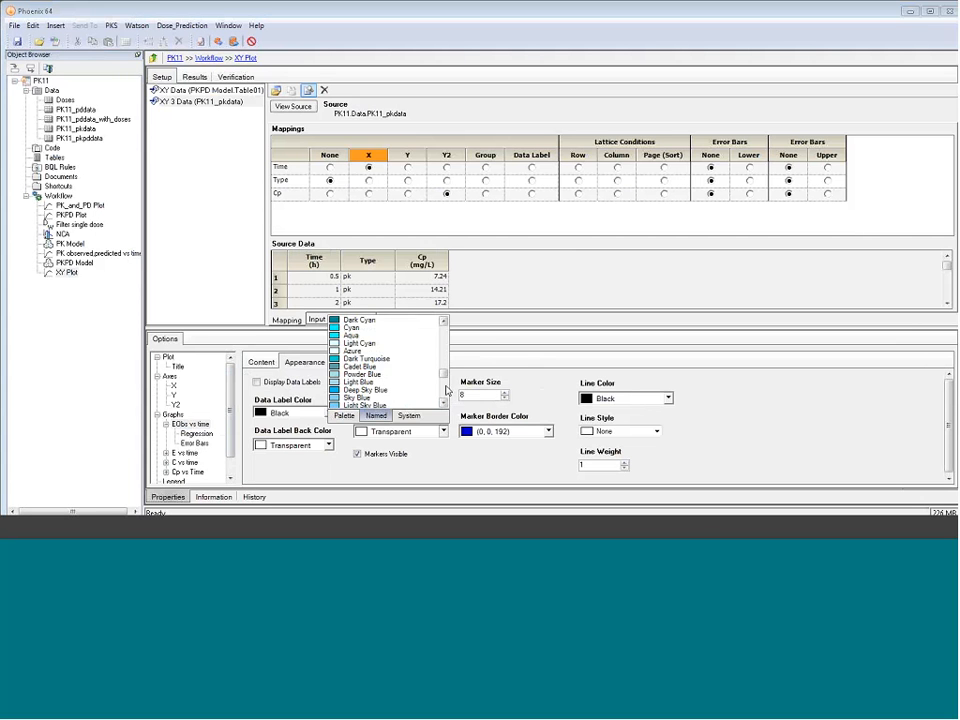
left_click(443, 431)
left_click(443, 431)
left_click(443, 400)
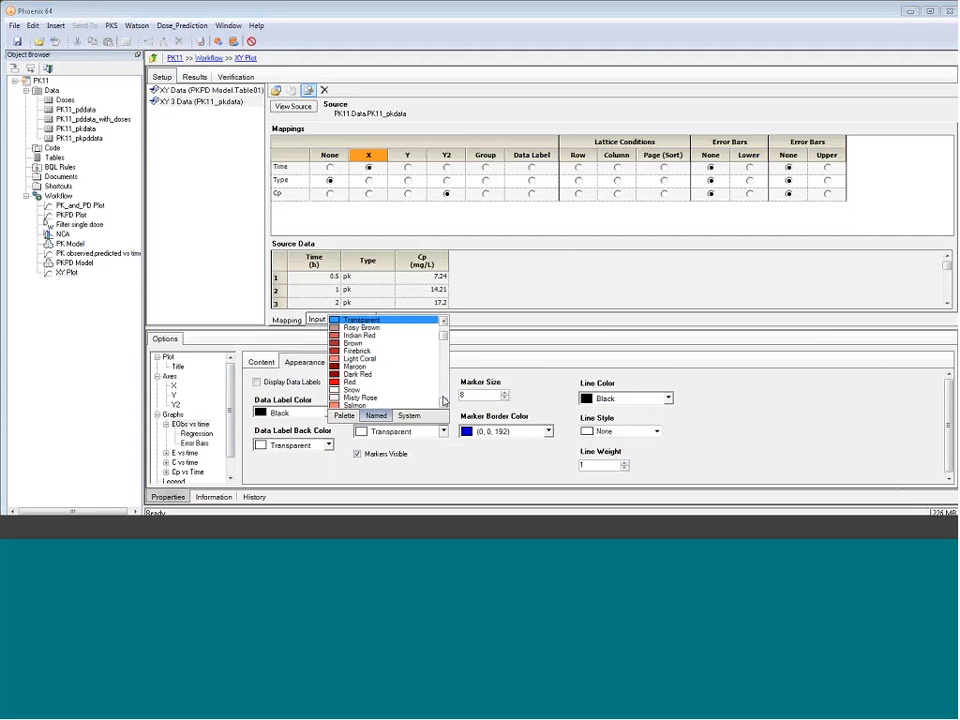
left_click(443, 400)
left_click(443, 400)
left_click(443, 400)
left_click(443, 400)
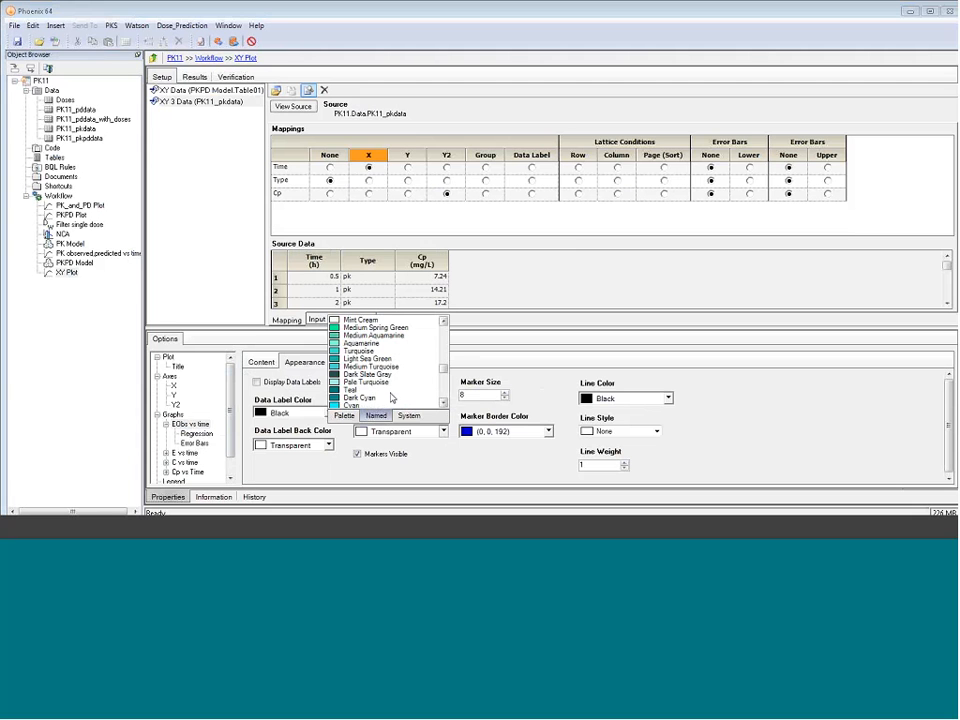
left_click(443, 396)
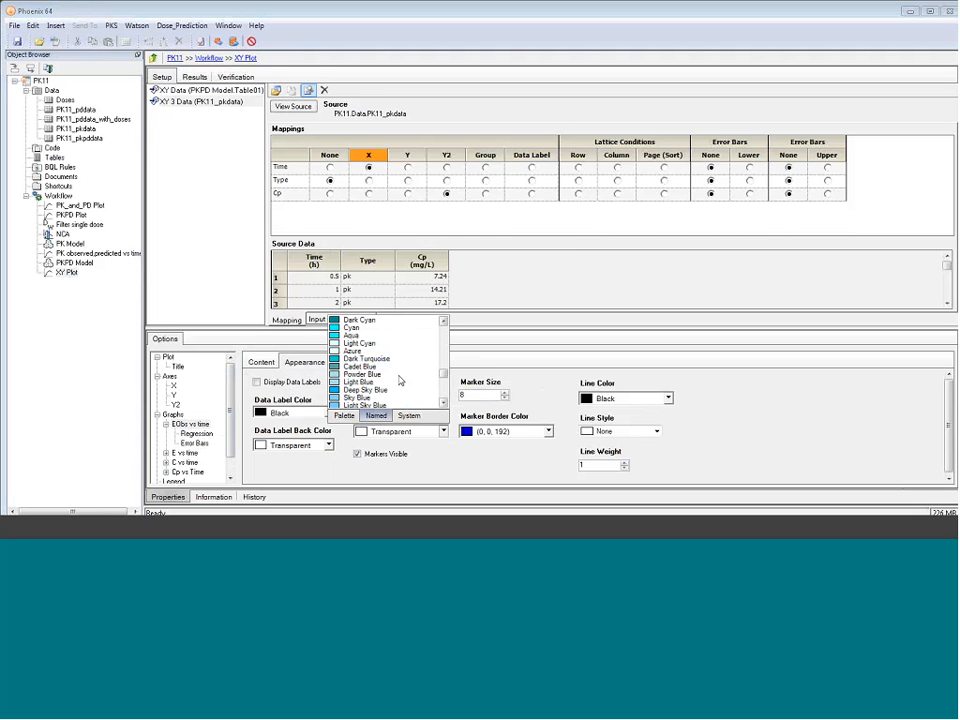
left_click(443, 393)
left_click(380, 390)
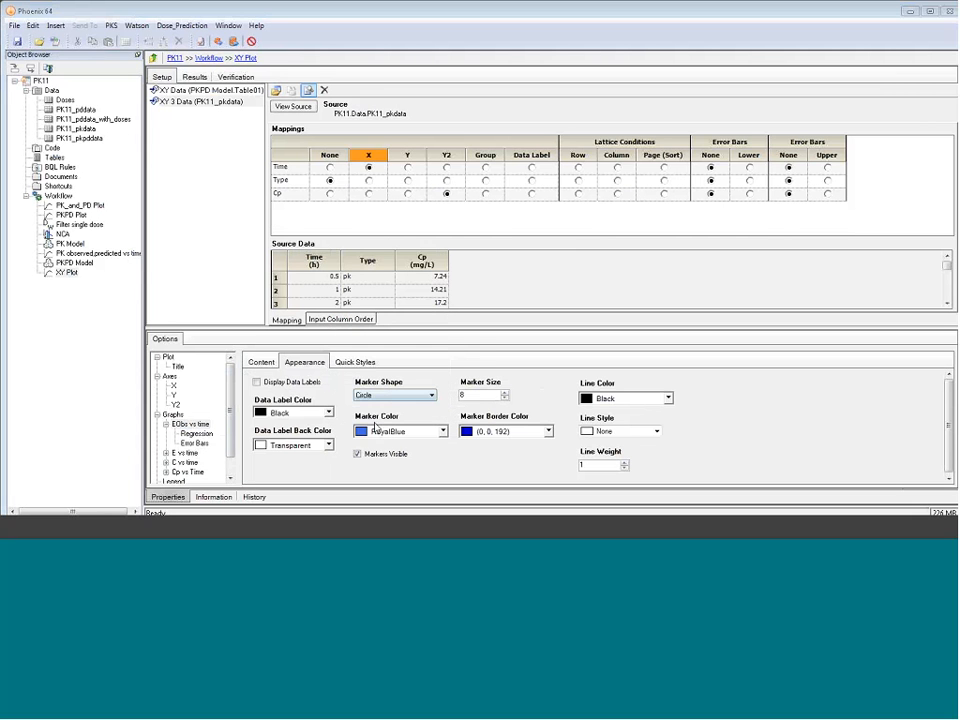
Hide the markers of the E vs time graph and set its line color to Blue
left_click(185, 453)
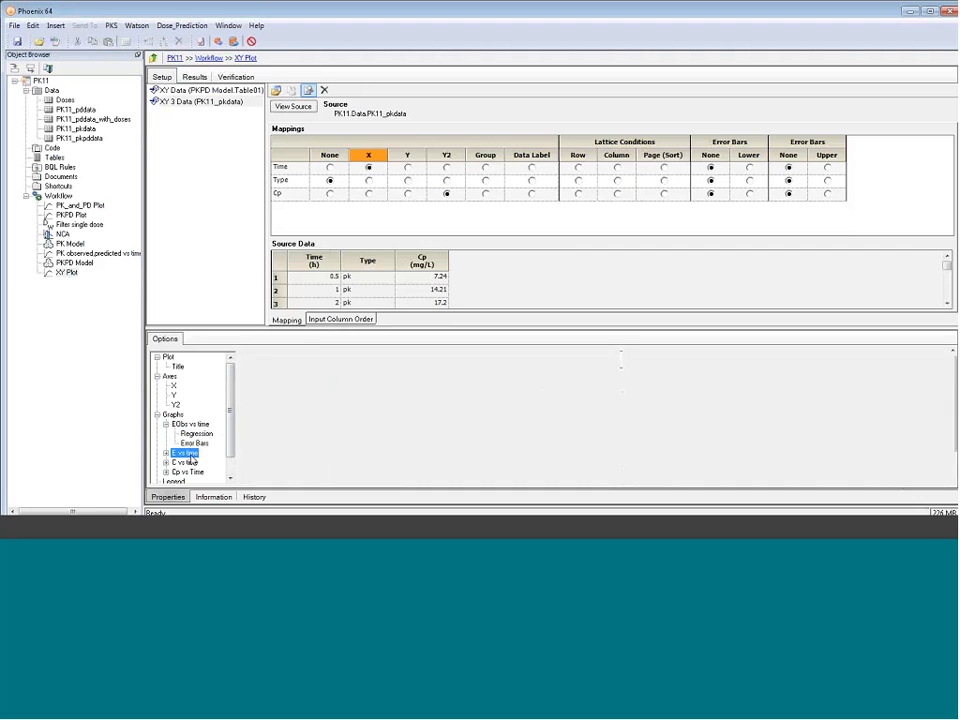
left_click(355, 362)
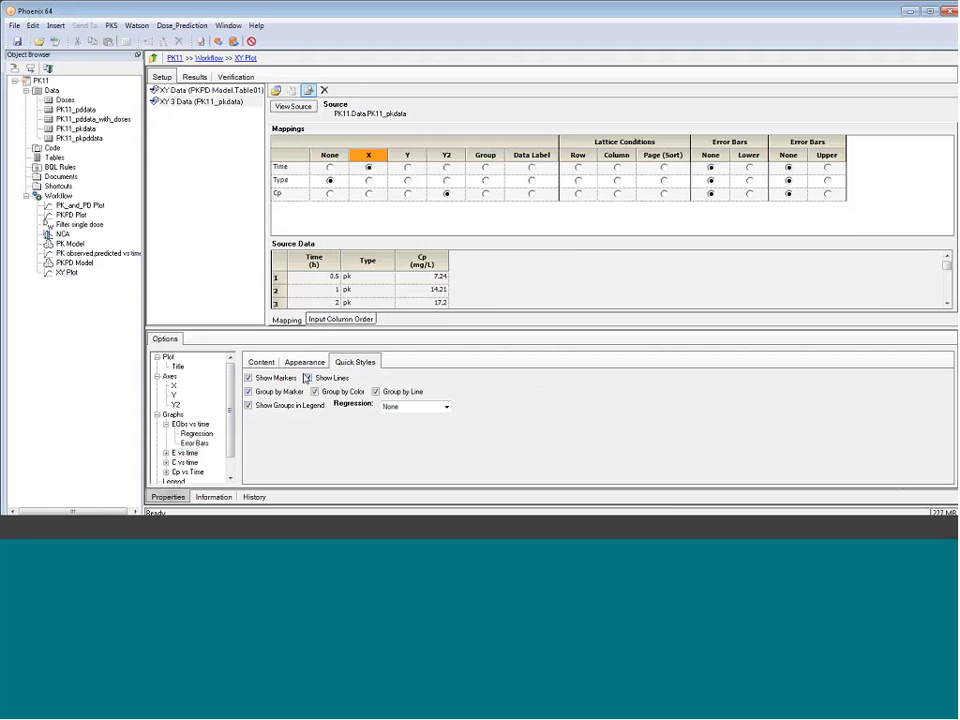
left_click(272, 380)
left_click(304, 362)
left_click(668, 398)
left_click(650, 444)
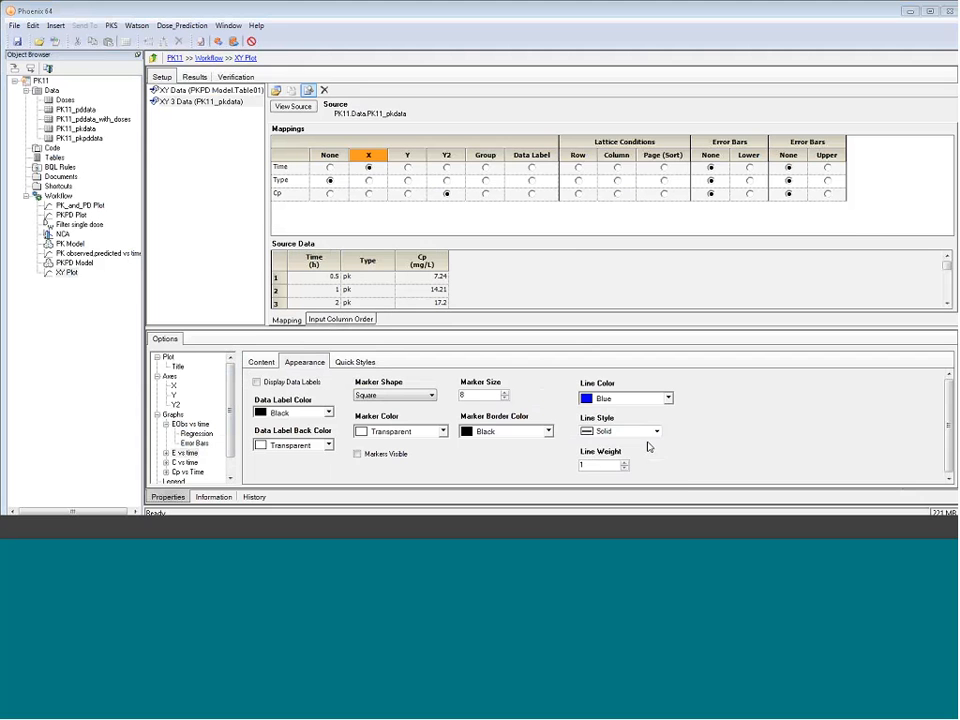
Hide the markers of the C vs time graph and set its line color to red
left_click(185, 462)
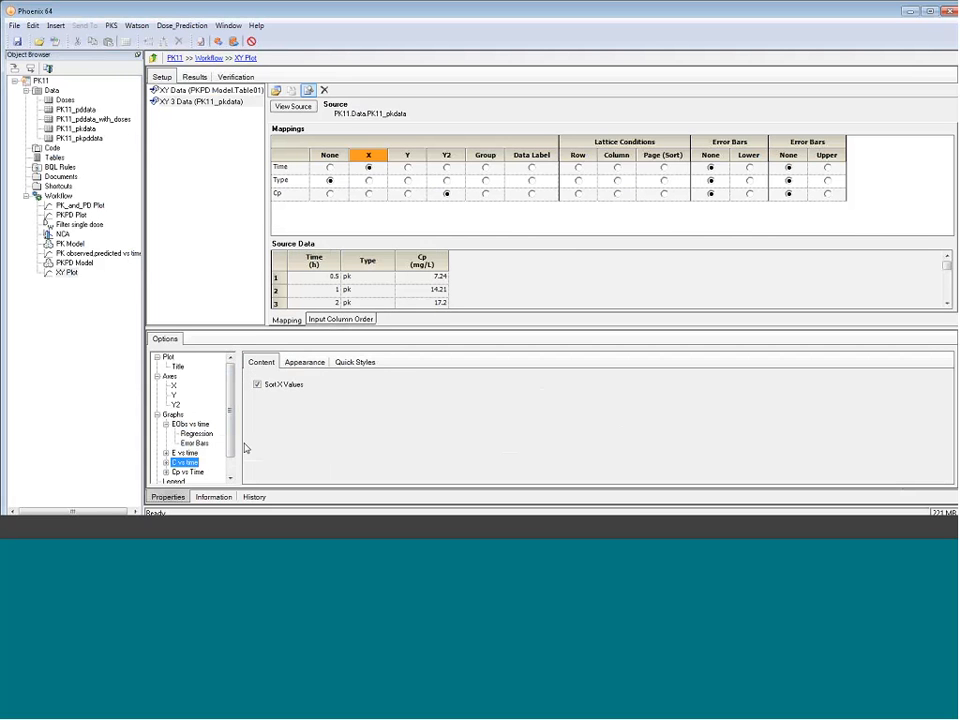
left_click(355, 362)
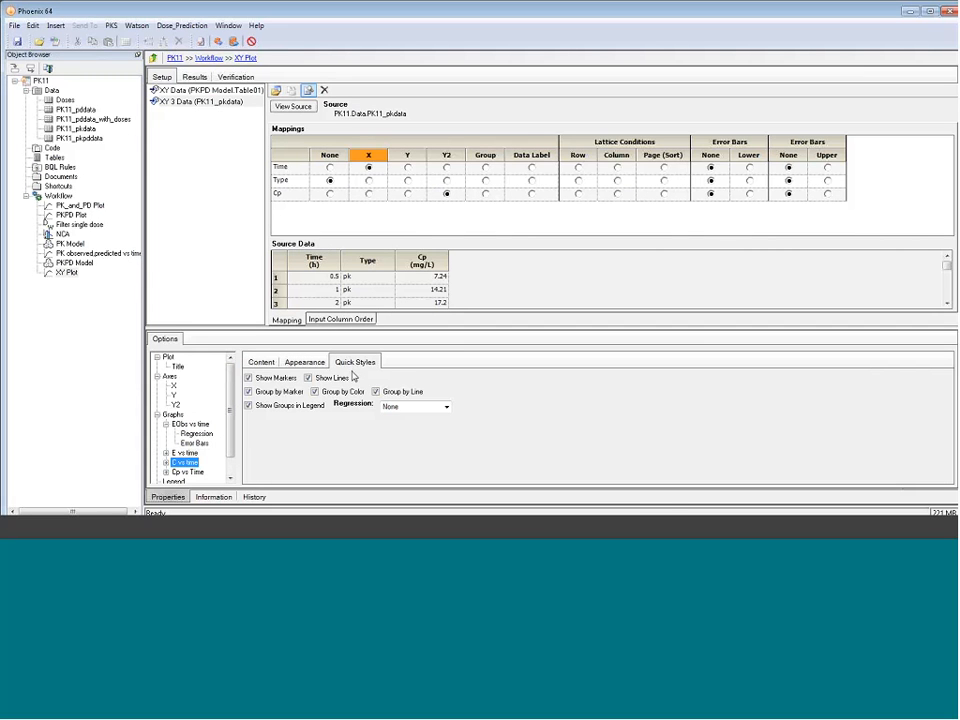
left_click(304, 362)
left_click(668, 398)
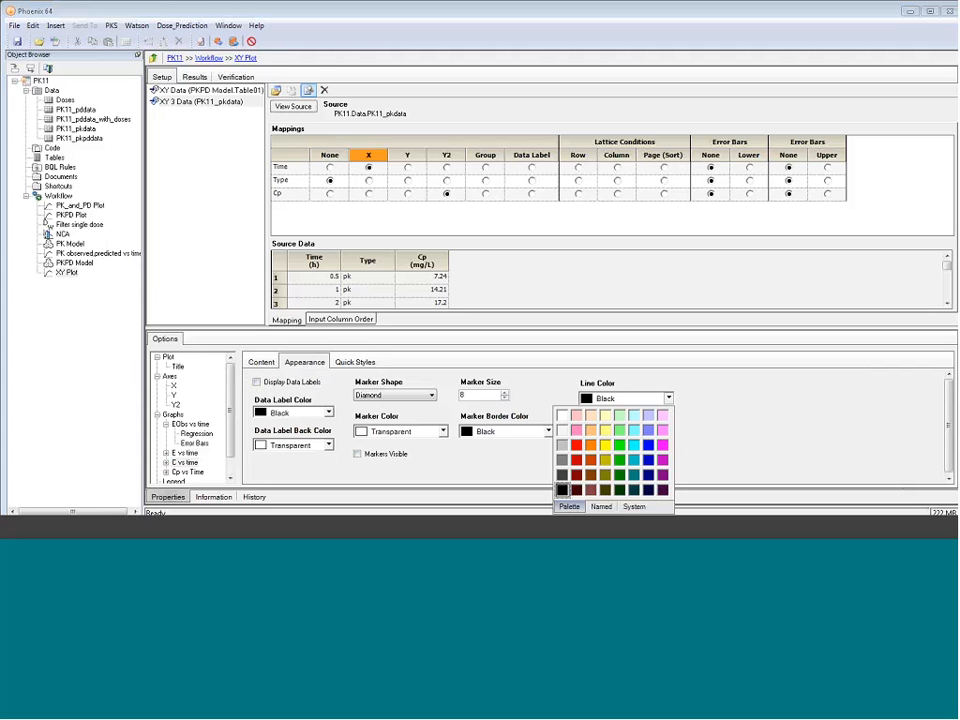
left_click(576, 444)
Remove the connecting line from the Cp vs Time graph and set its marker color and marker border color to Red
left_click(195, 471)
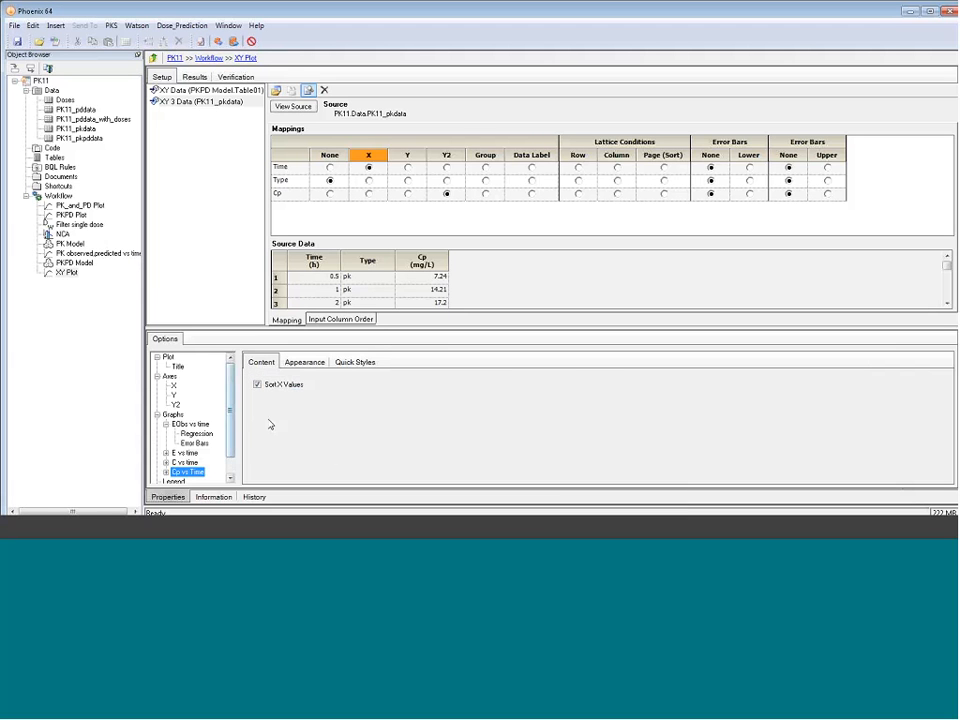
left_click(356, 363)
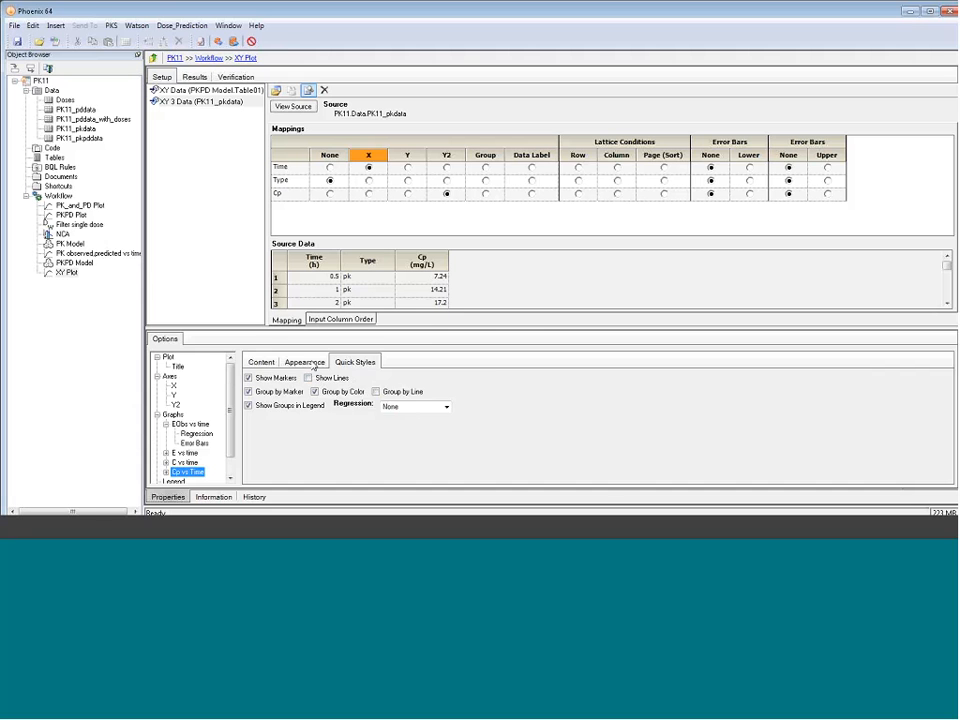
left_click(304, 362)
left_click(490, 431)
left_click(457, 353)
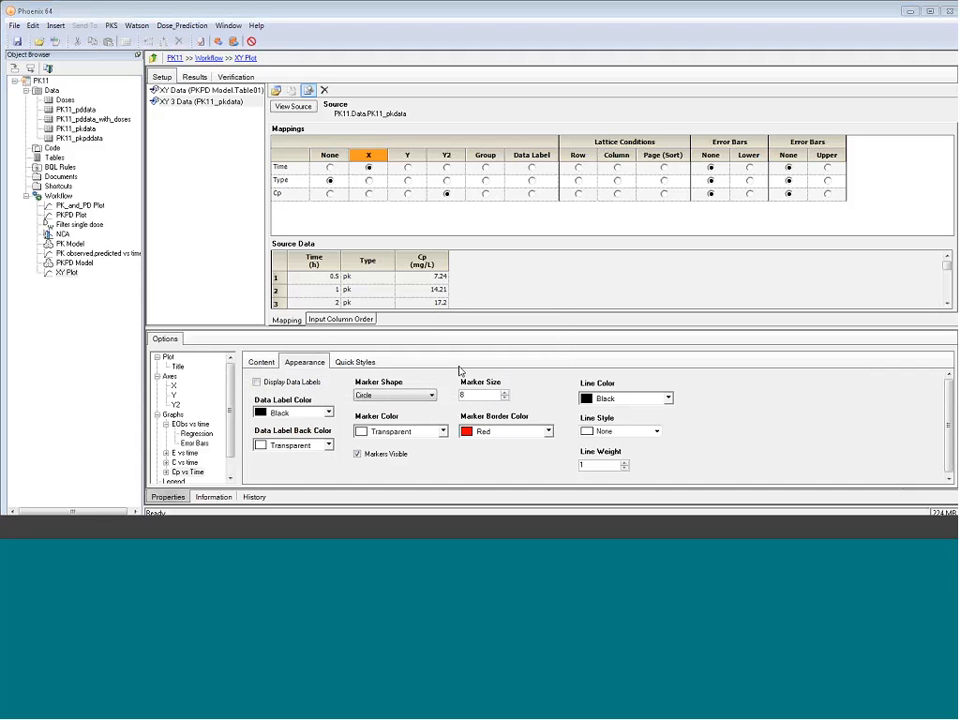
left_click(443, 431)
scroll(441, 393, "down", 3)
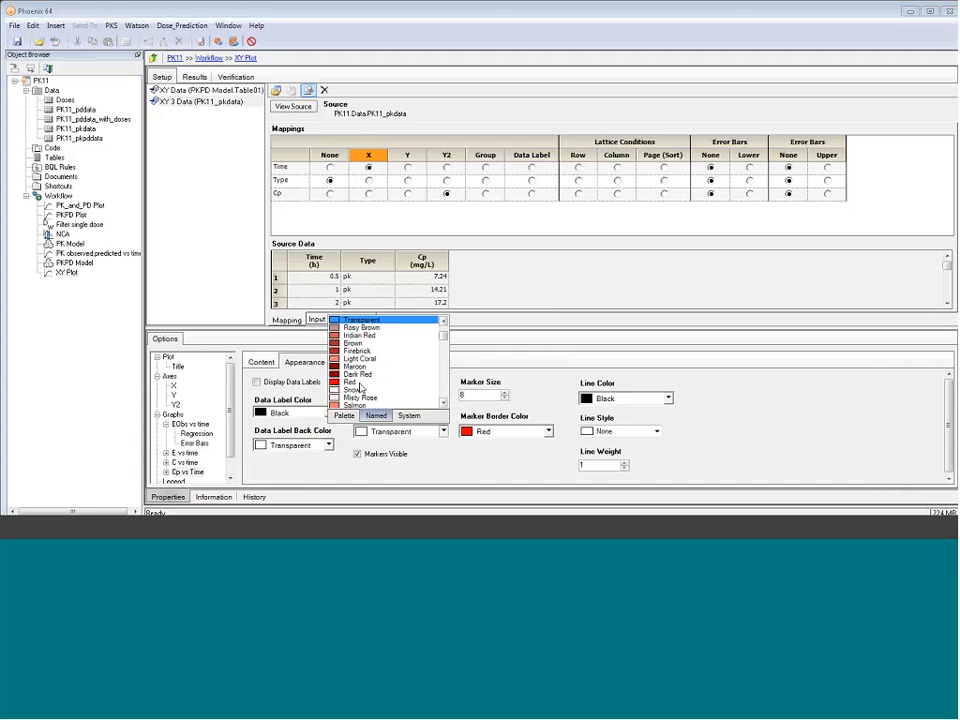
left_click(352, 382)
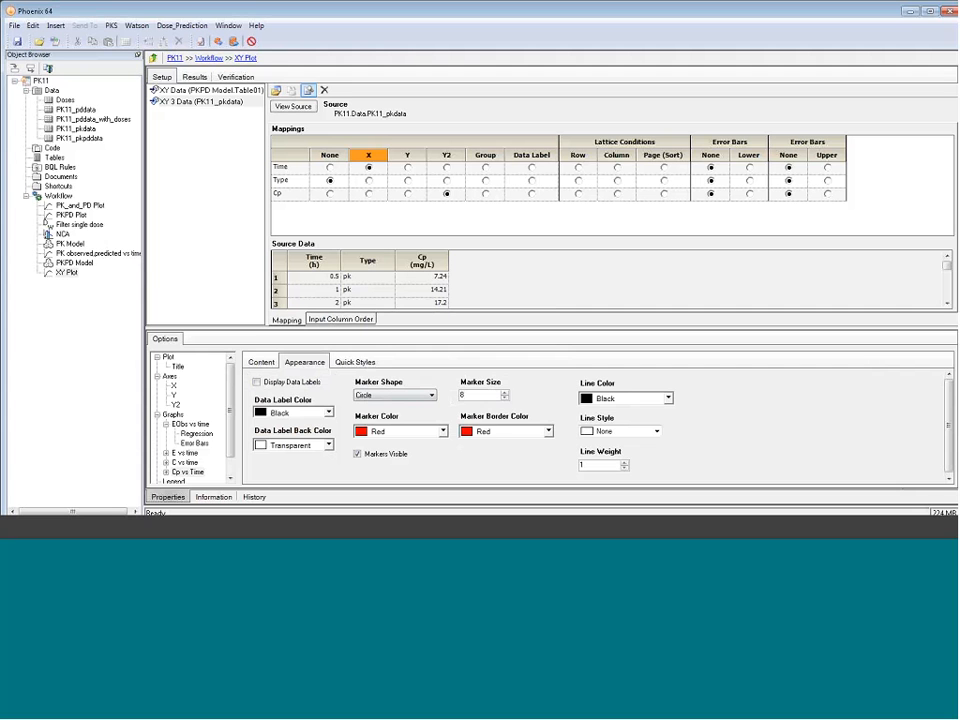
Set the Y2 axis to a base-10 logarithmic scale and execute the XY plot, enlarging the results area
left_click(176, 405)
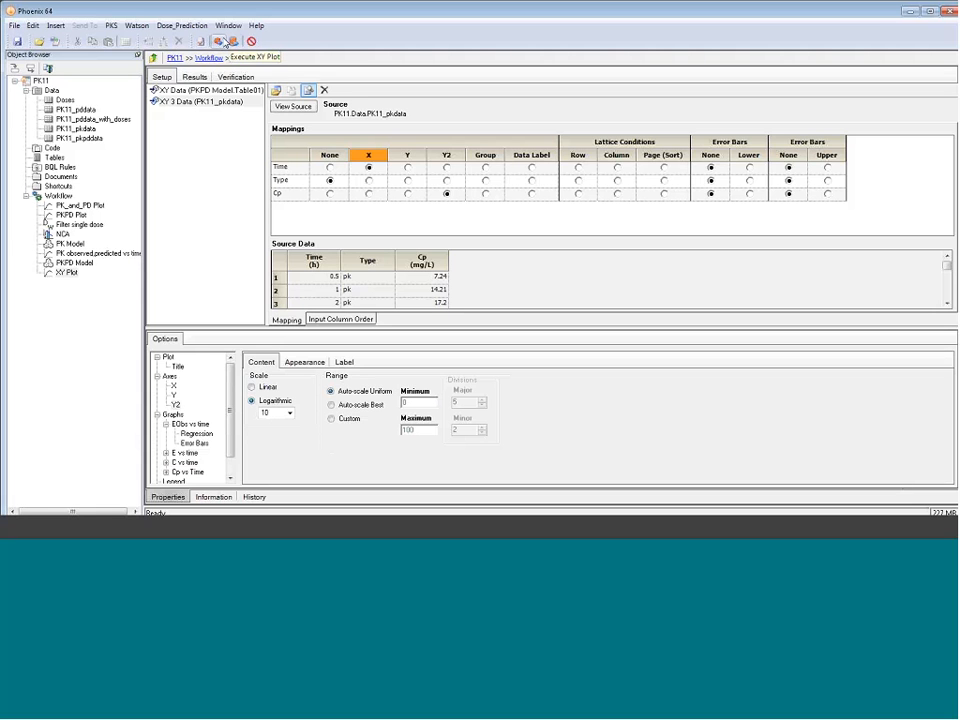
left_click(219, 42)
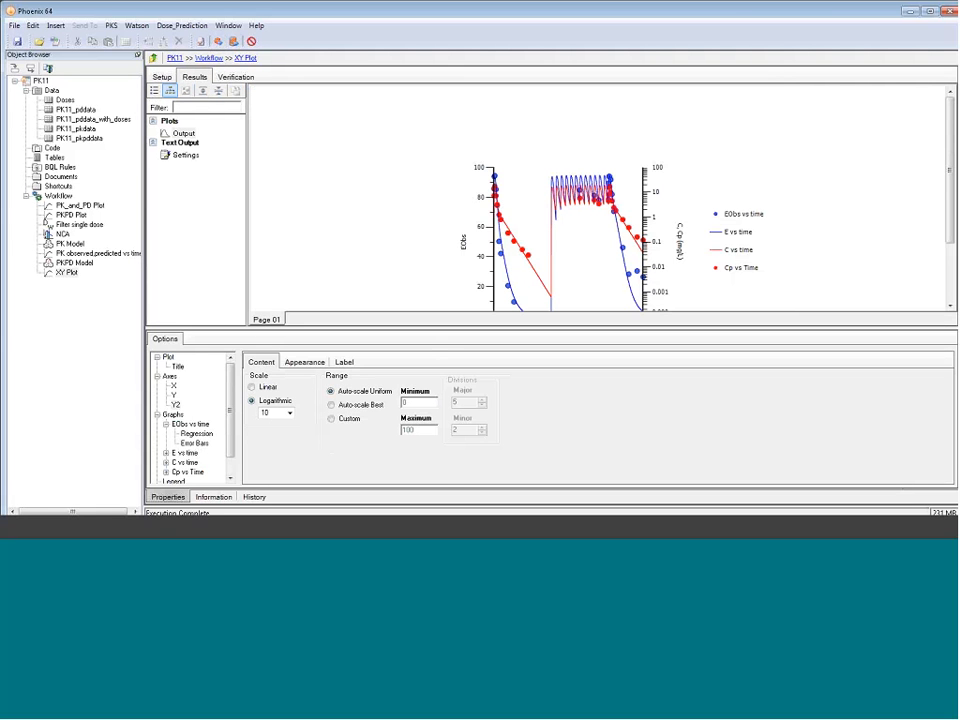
left_click_drag(430, 331, 429, 388)
Set the panel width in the XY plot's layout to 450
left_click(168, 405)
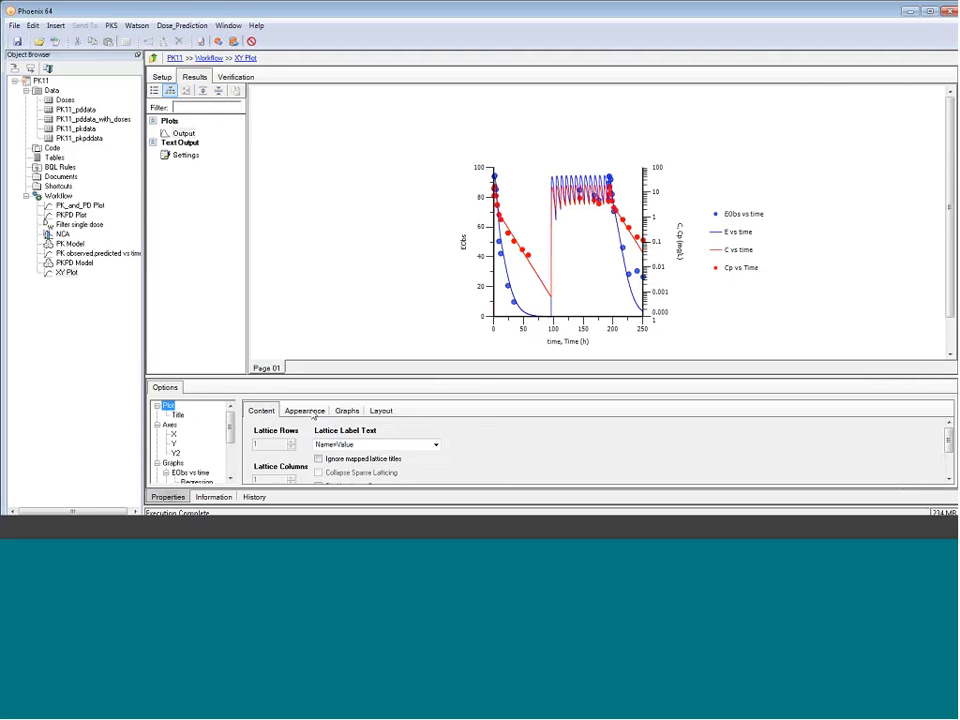
left_click(380, 411)
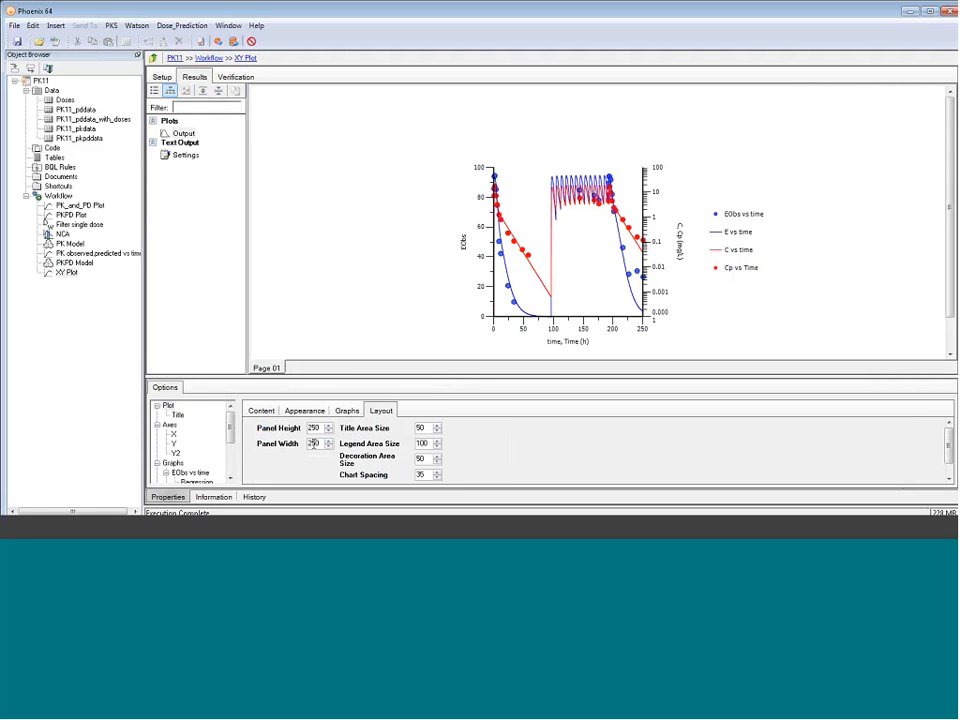
type("4")
left_click_drag(316, 429, 321, 429)
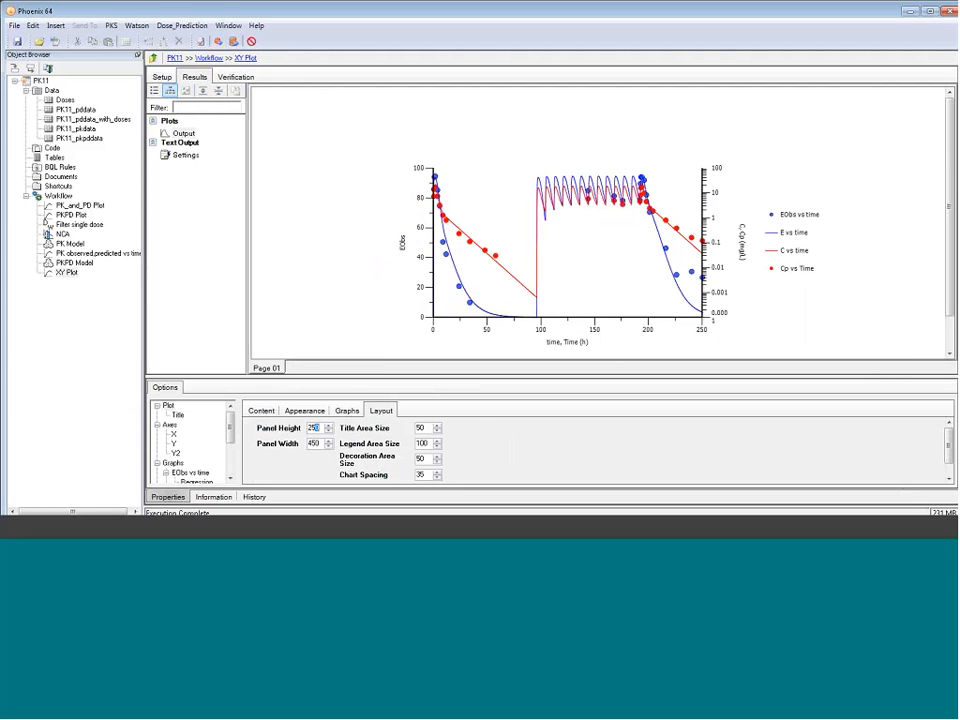
Examine the Doses worksheet and the two dose rows with their addl column in PK11_pddata_with_doses
left_click(64, 100)
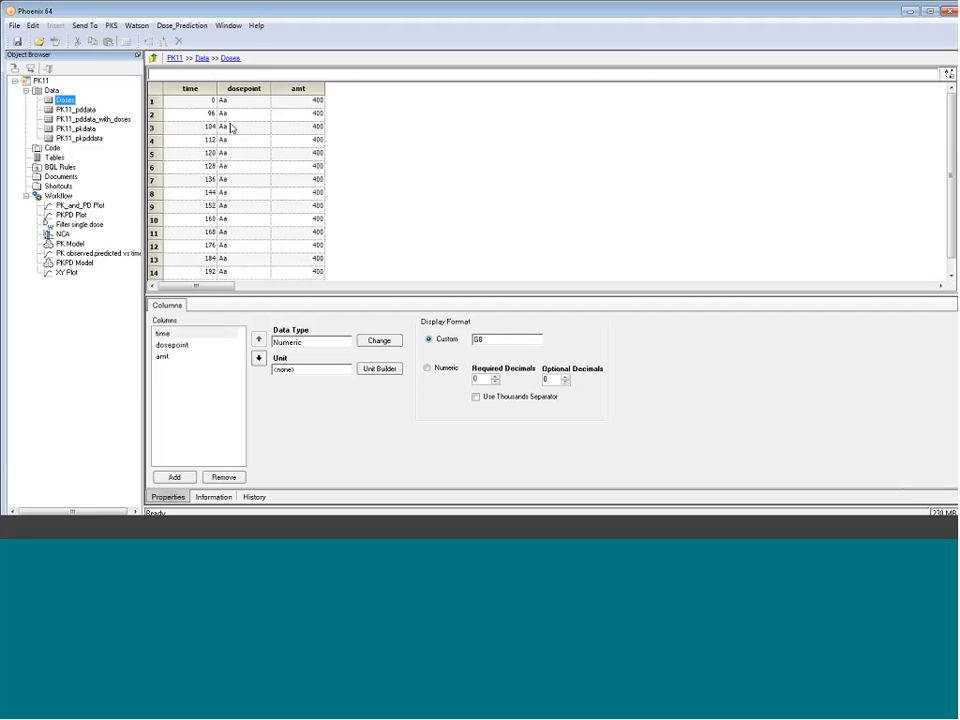
left_click(75, 120)
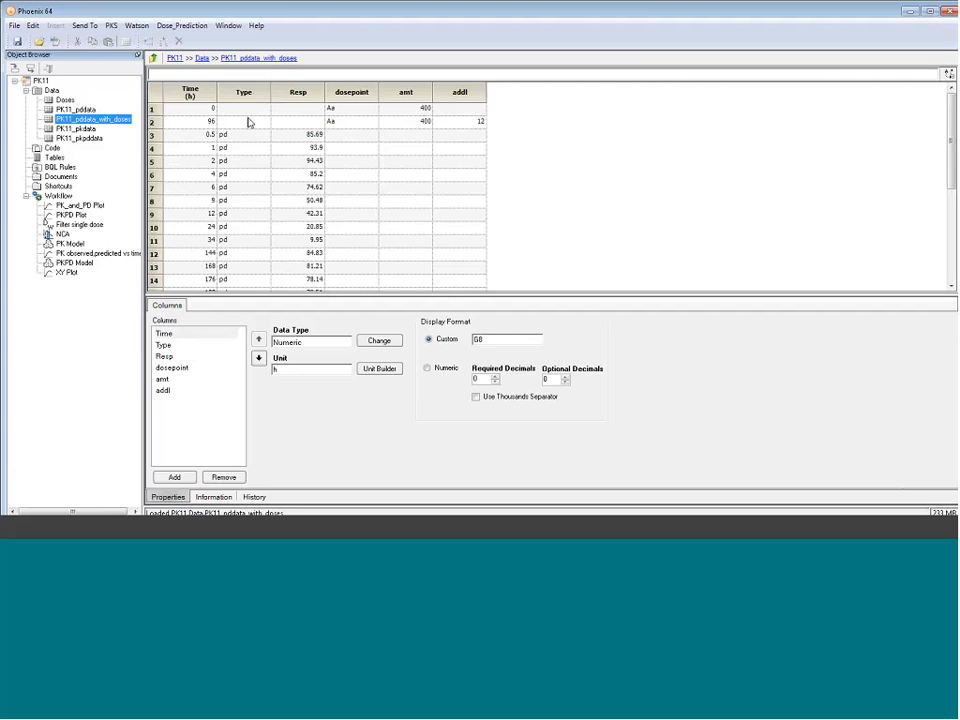
left_click(210, 121)
type("96")
left_click_drag(153, 108, 153, 121)
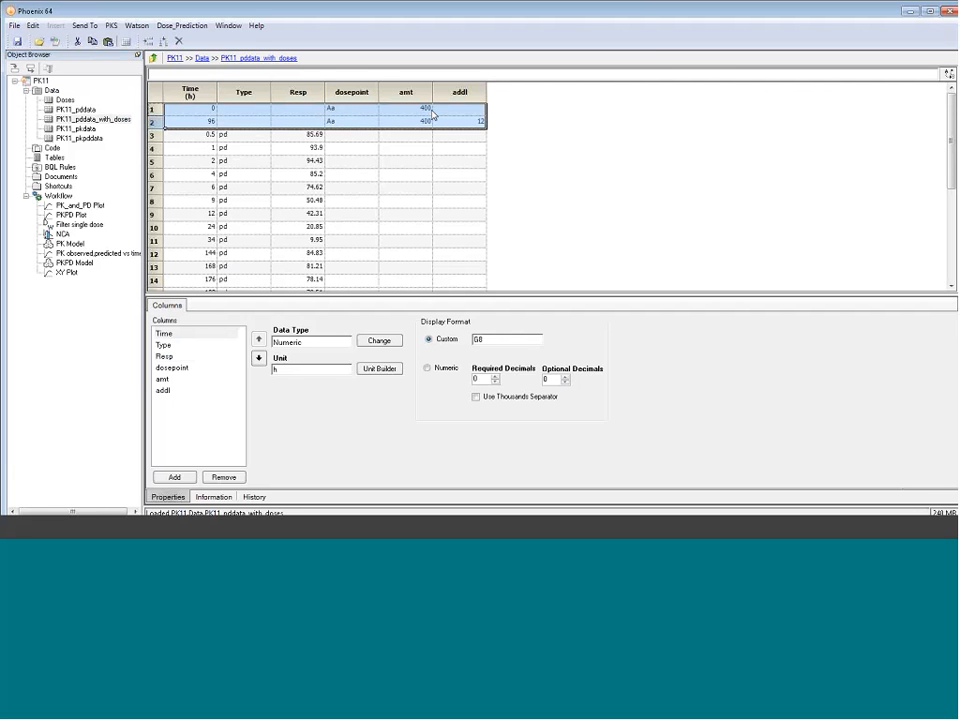
left_click(193, 134)
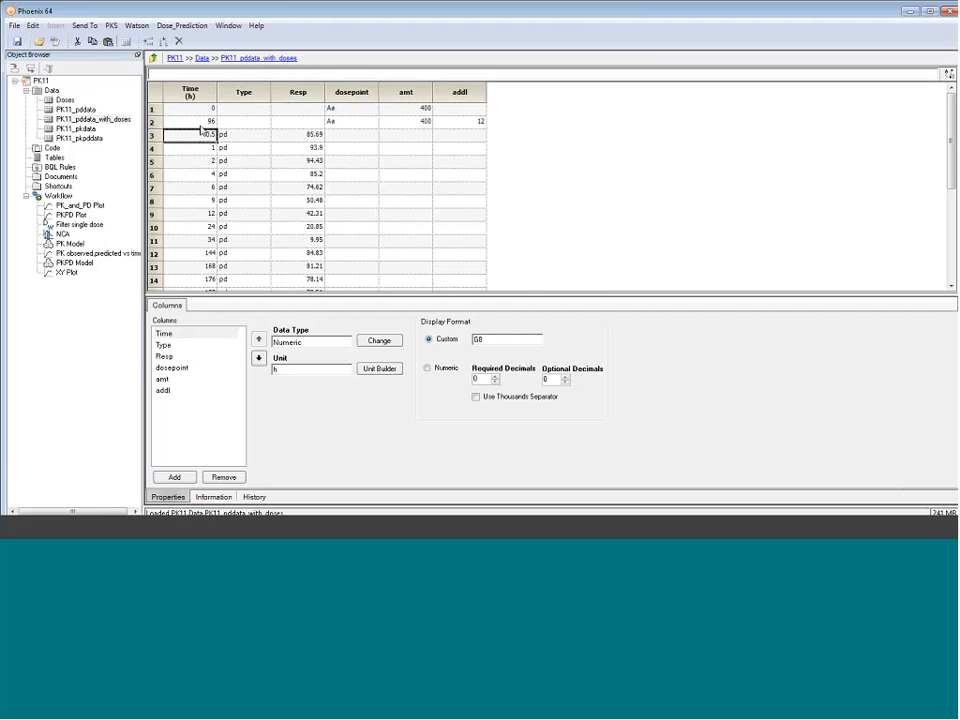
left_click(159, 122)
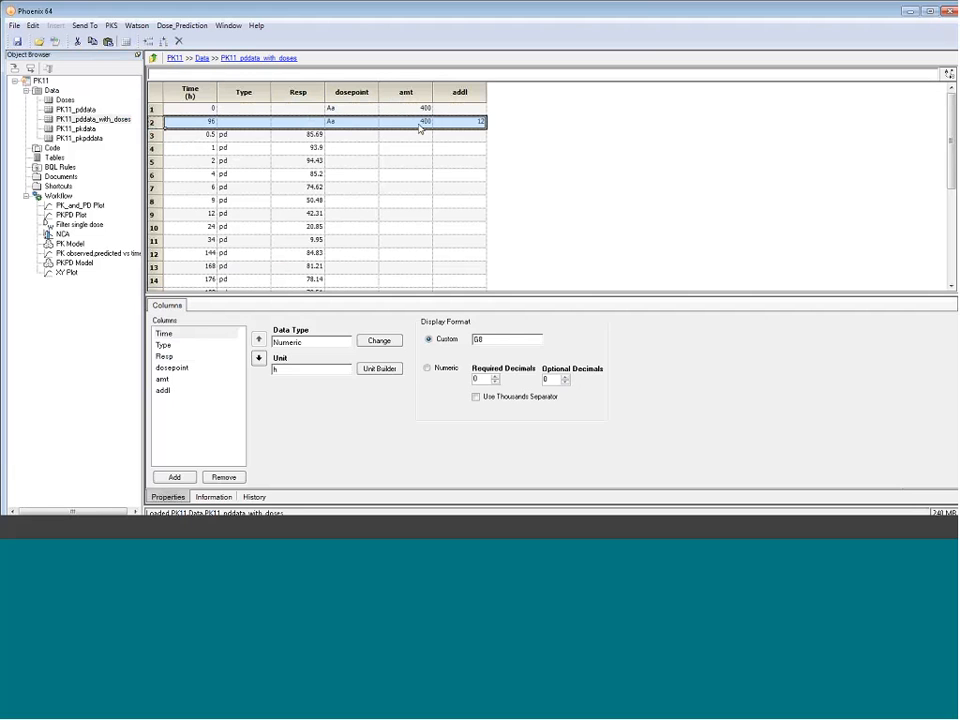
left_click(477, 122)
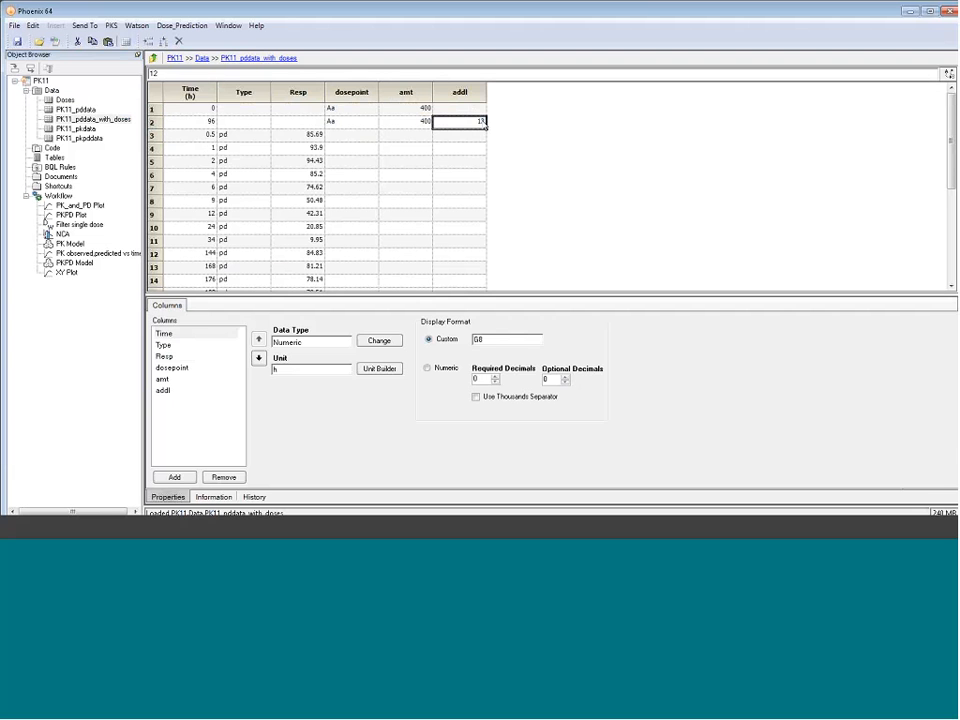
Duplicate the PKPD Model within the Workflow and open the copy
left_click(82, 263)
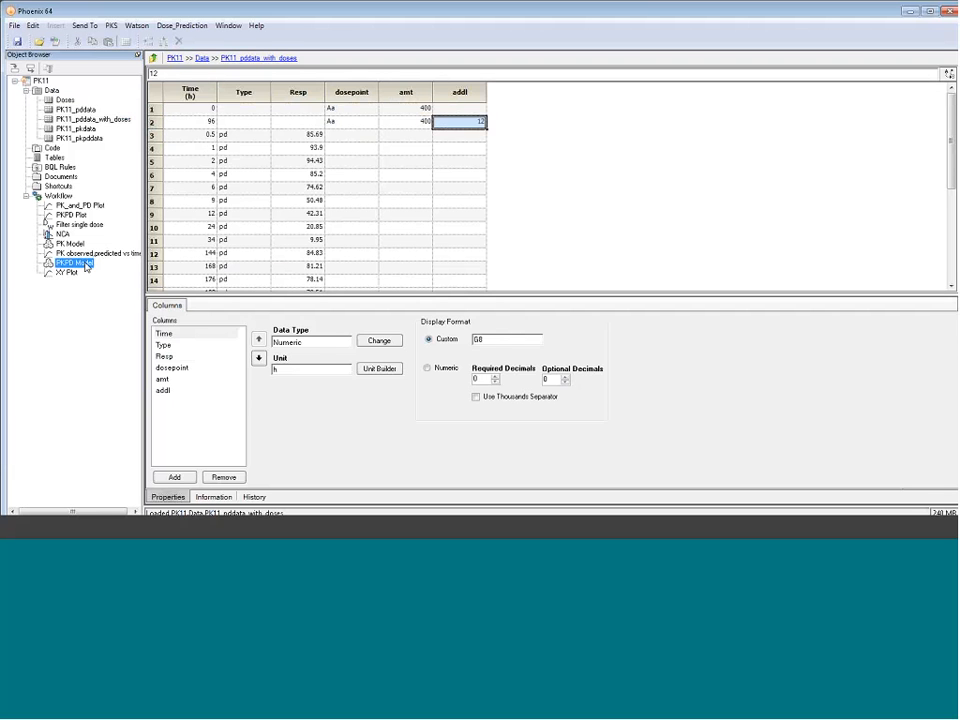
right_click(87, 266)
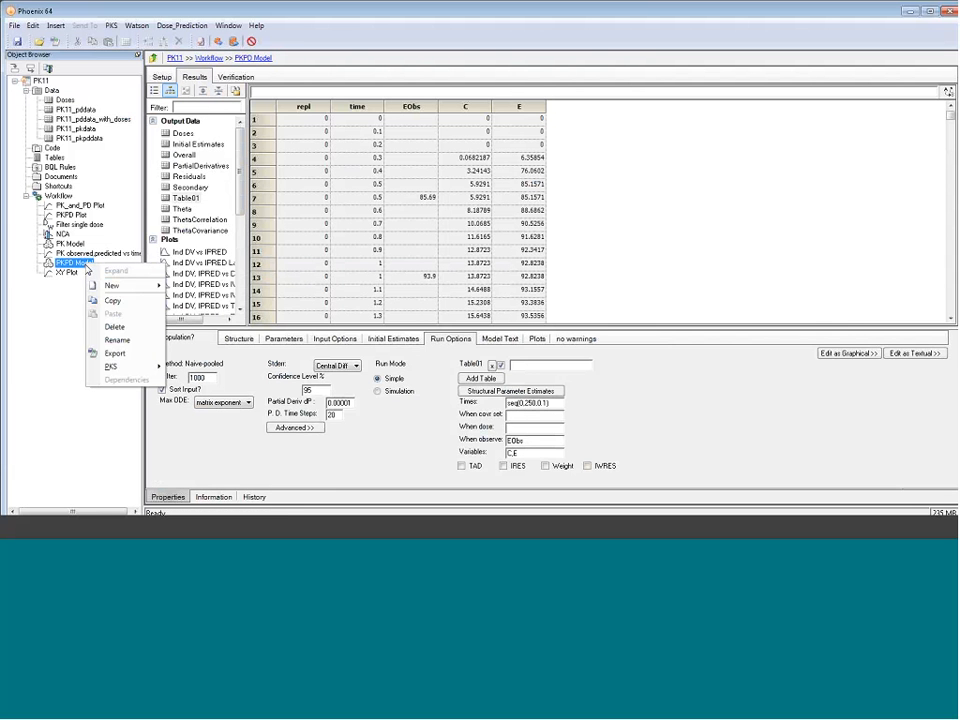
left_click(112, 301)
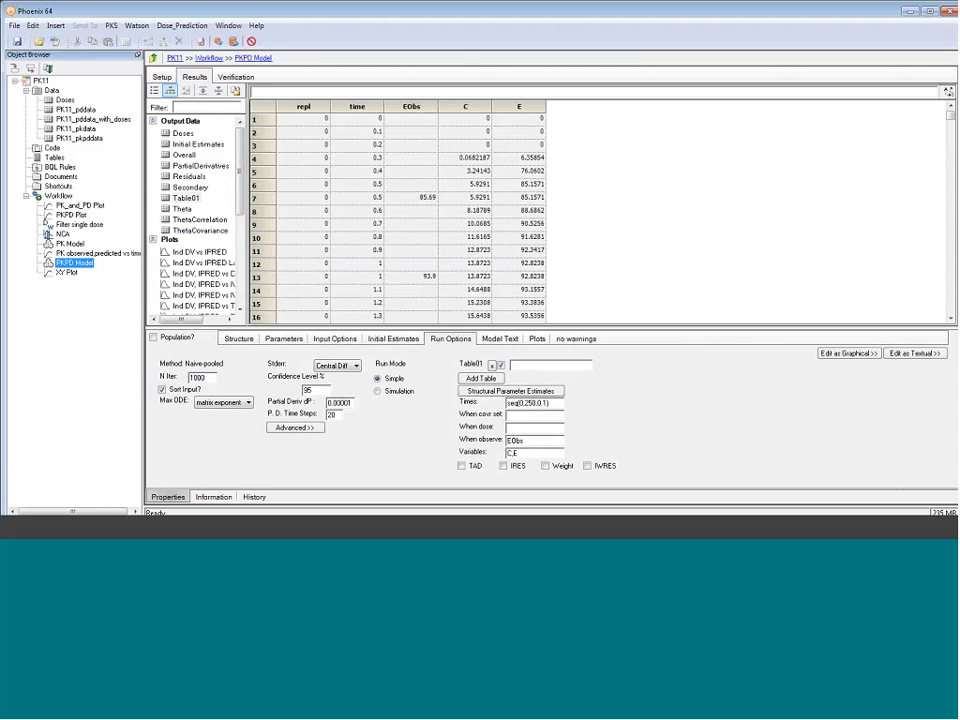
left_click(58, 196)
right_click(60, 196)
left_click(90, 246)
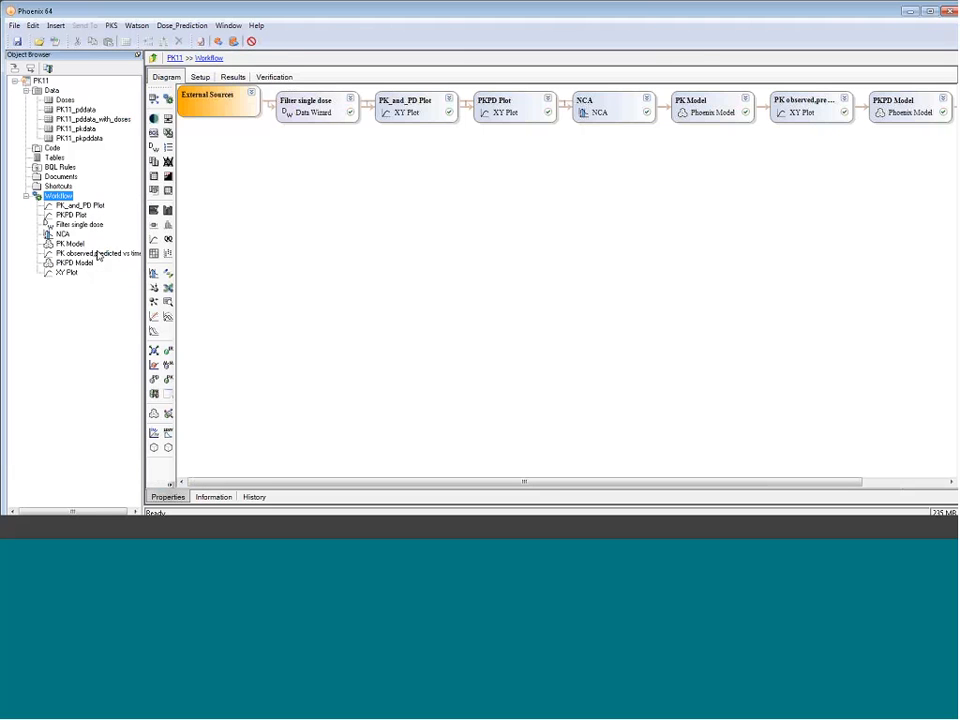
left_click(95, 285)
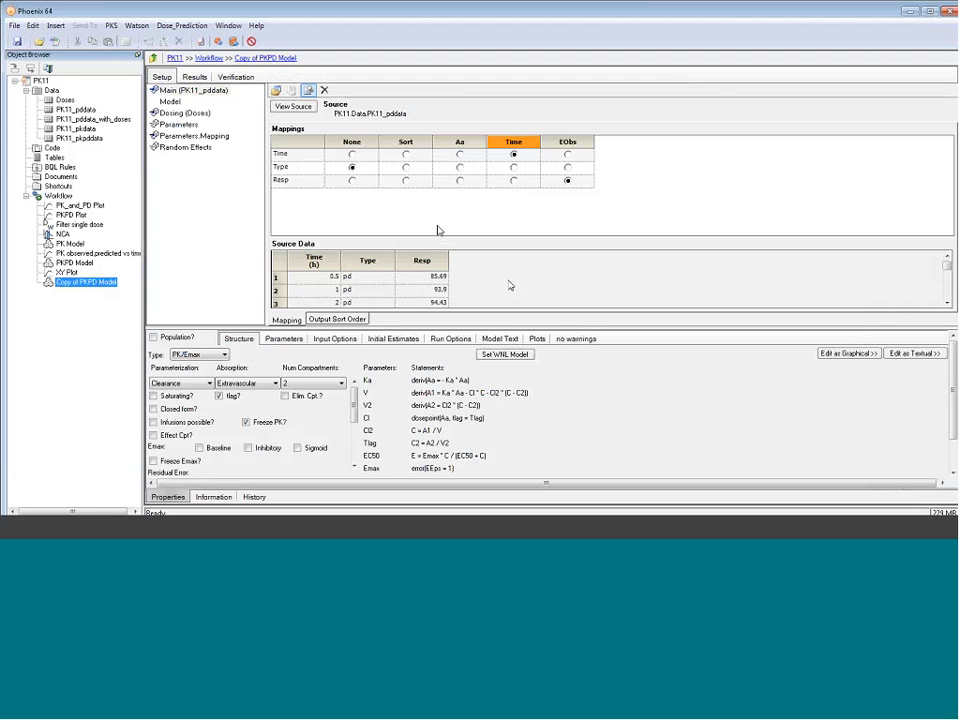
Remove the Doses worksheet from the copied model's Dosing input and assign PK11_pddata_with_doses as its Main source
left_click(183, 112)
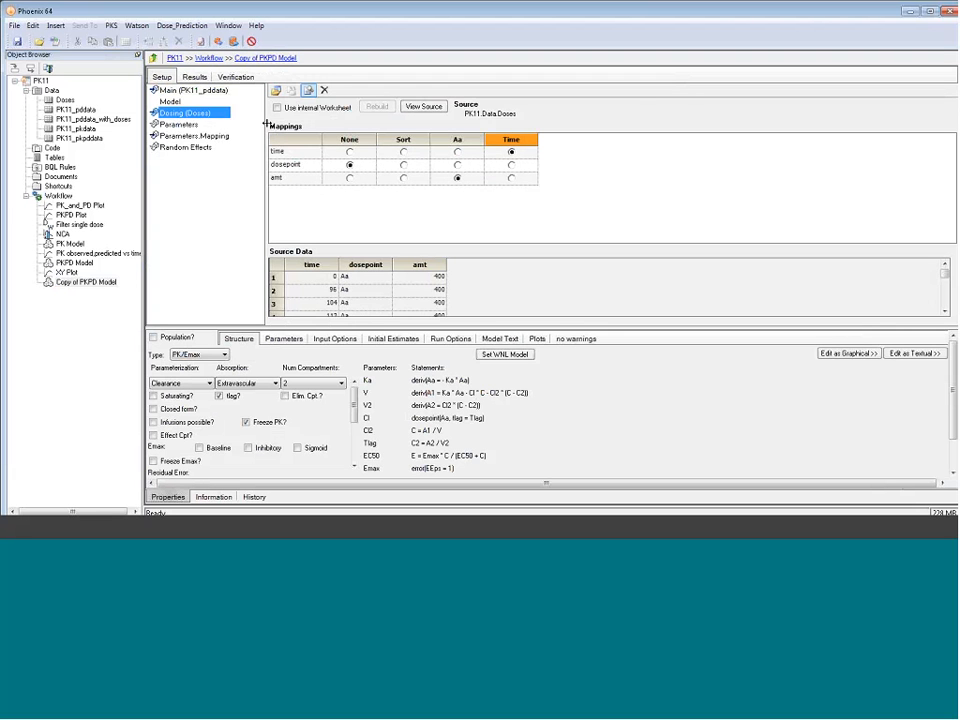
left_click(324, 90)
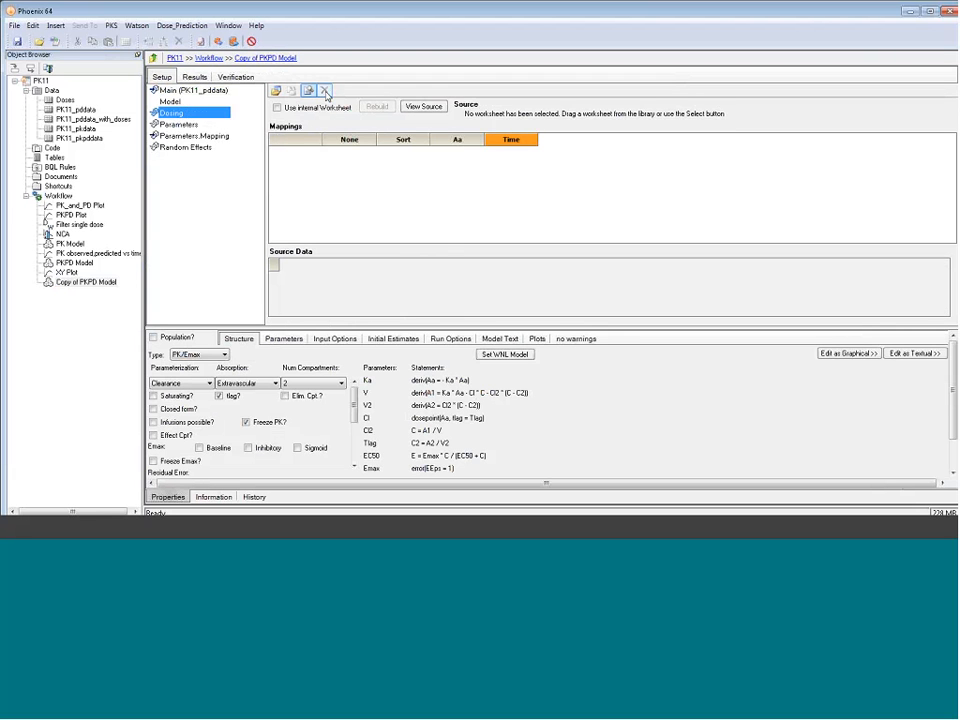
left_click(192, 90)
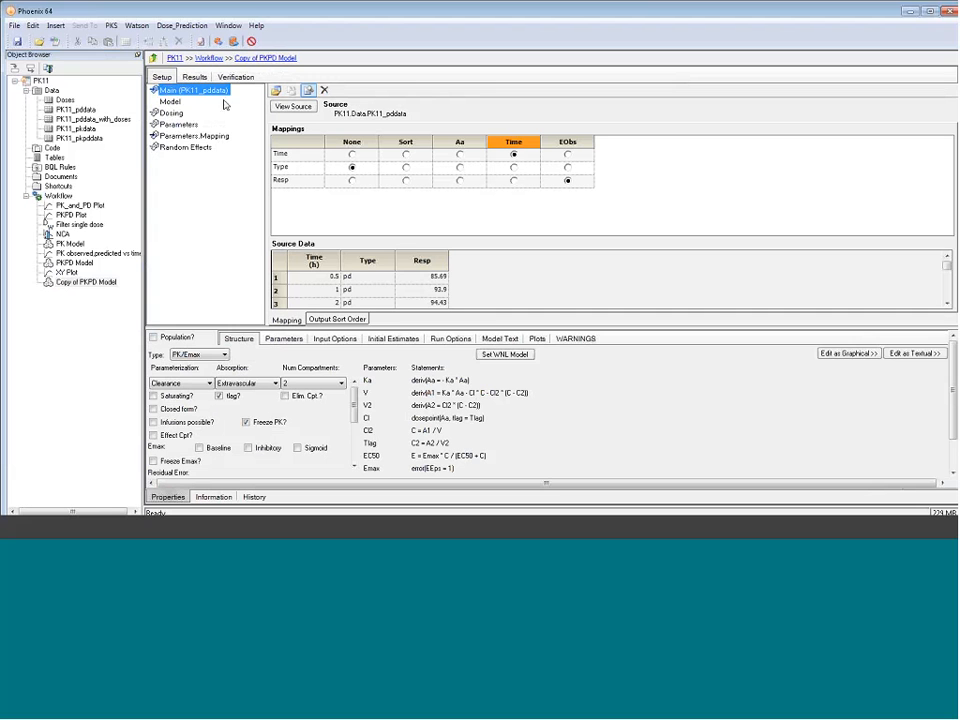
left_click_drag(112, 120, 383, 171)
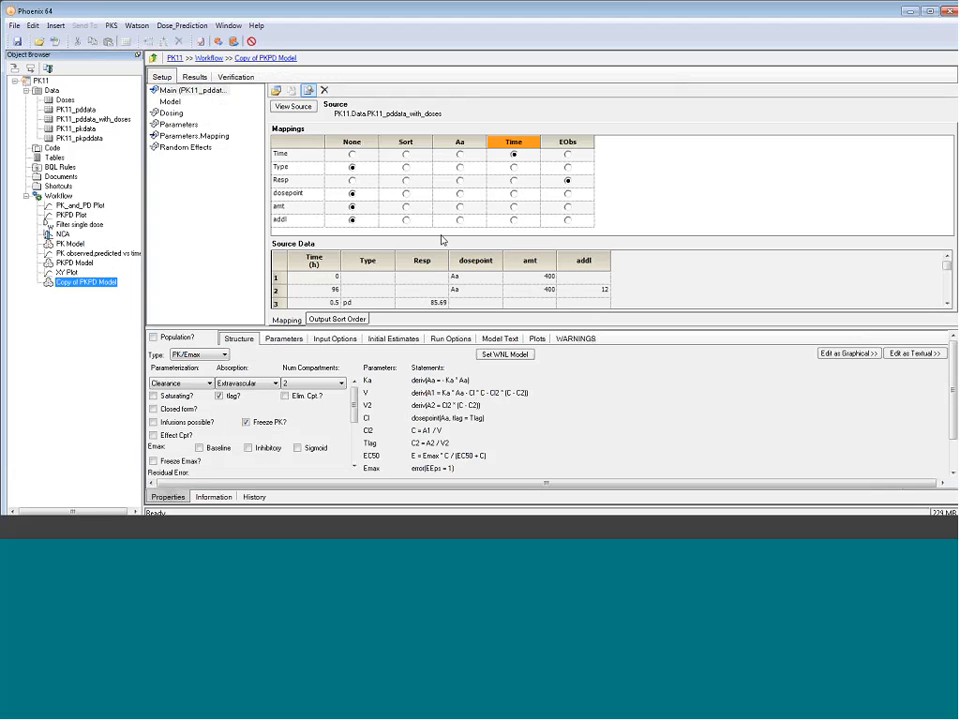
Enable the ADDL input option in the copied model and add an additional dose with a constant delta time of 8
left_click_drag(245, 328, 252, 303)
left_click(329, 314)
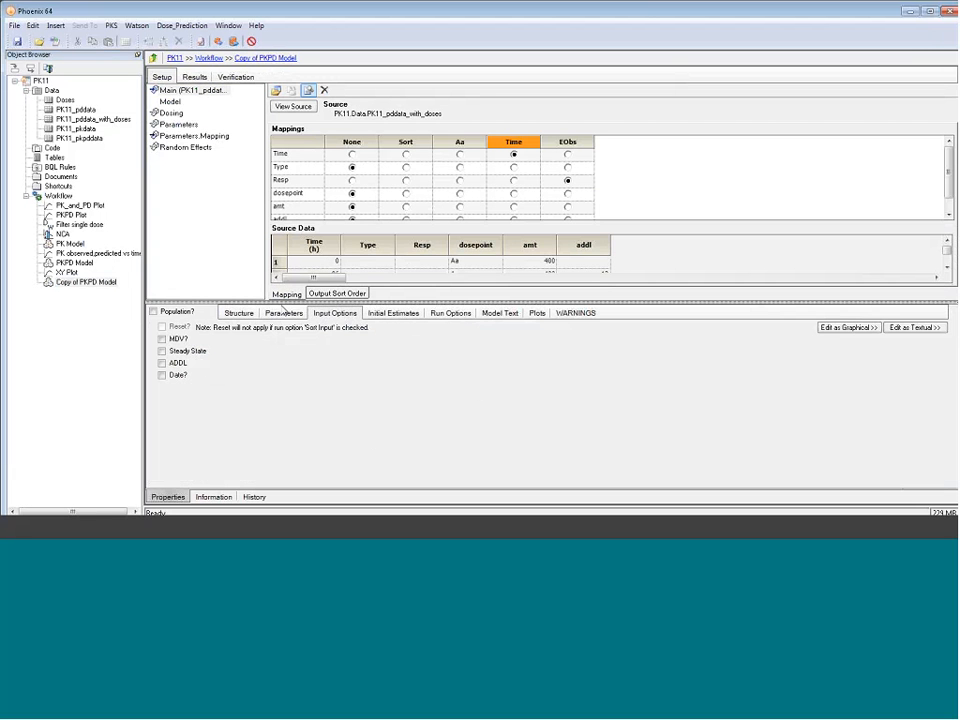
left_click(169, 366)
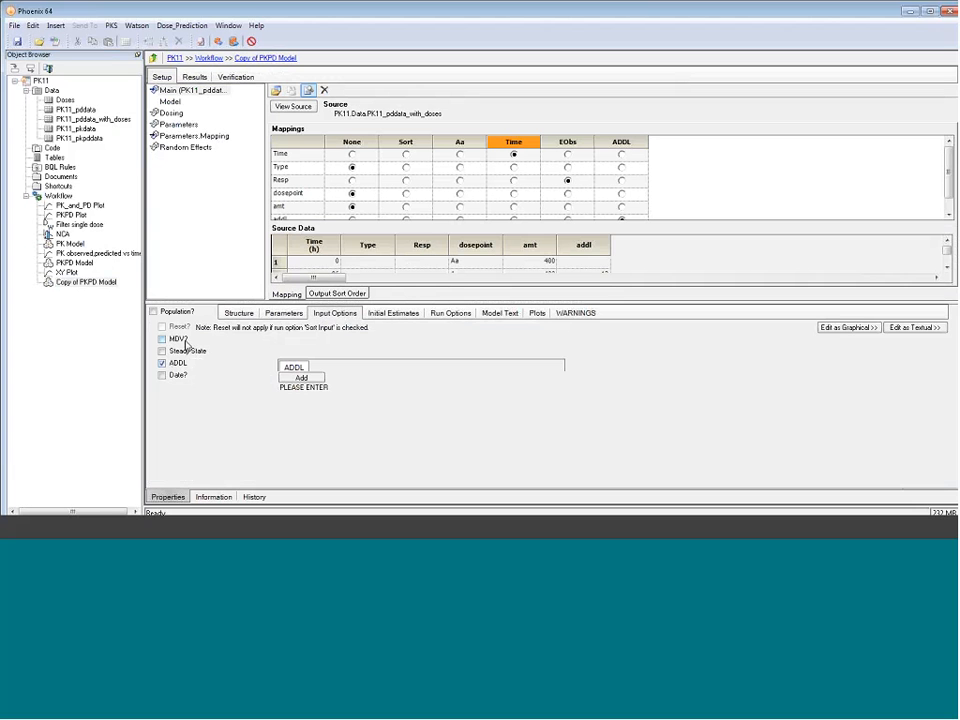
left_click(301, 378)
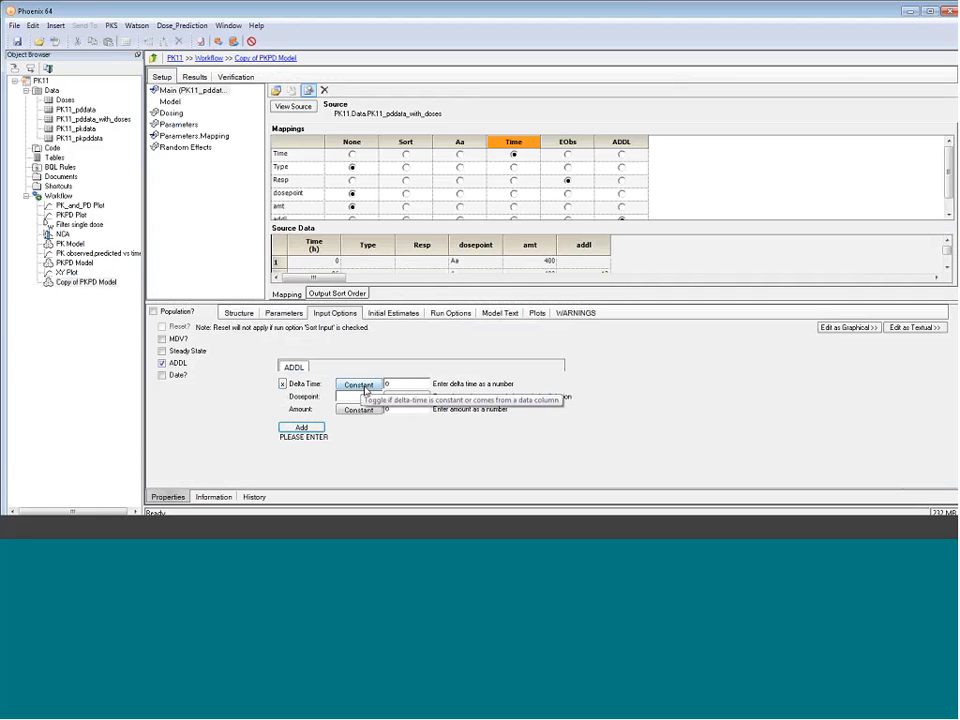
double_click(388, 384)
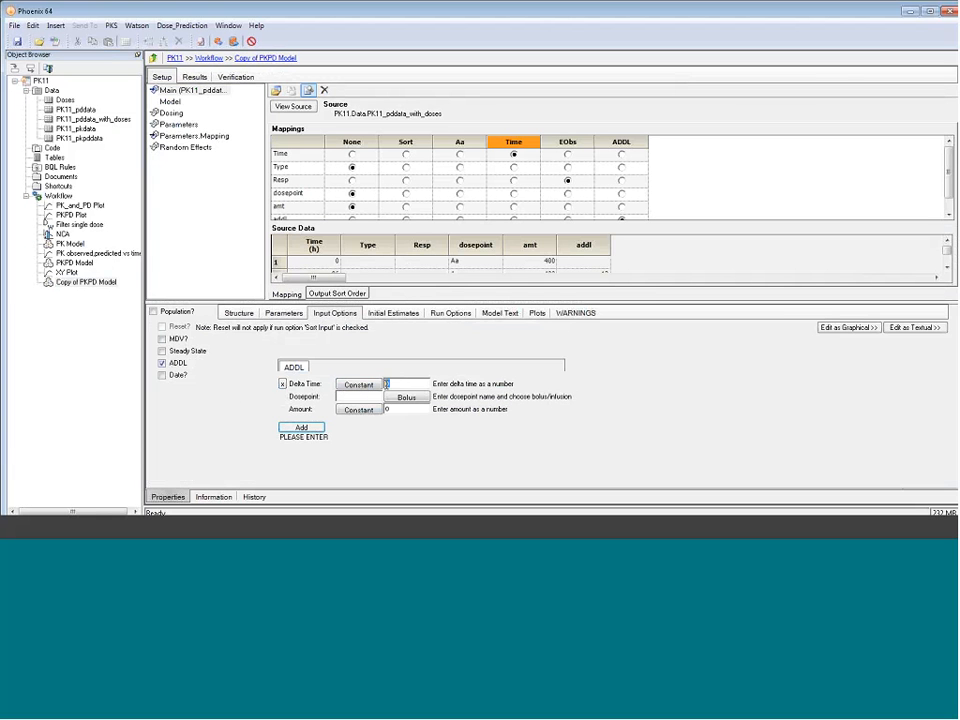
type("6")
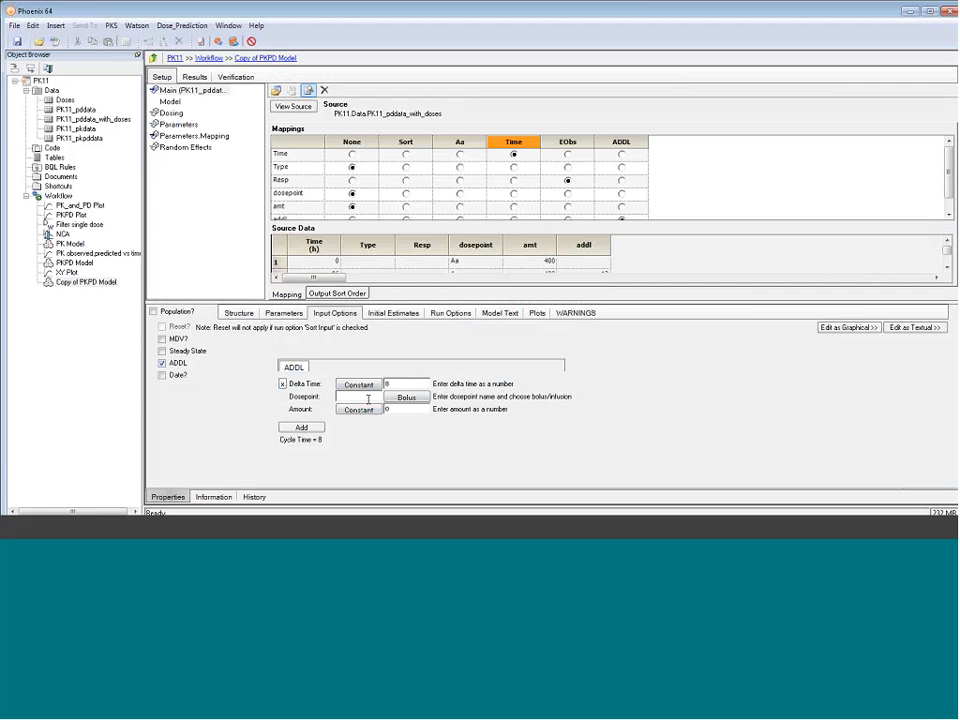
Set the ADDL dose's dosepoint to Aa and take its amount from the amt column, then check the addl mapping
type("Aa")
left_click(360, 411)
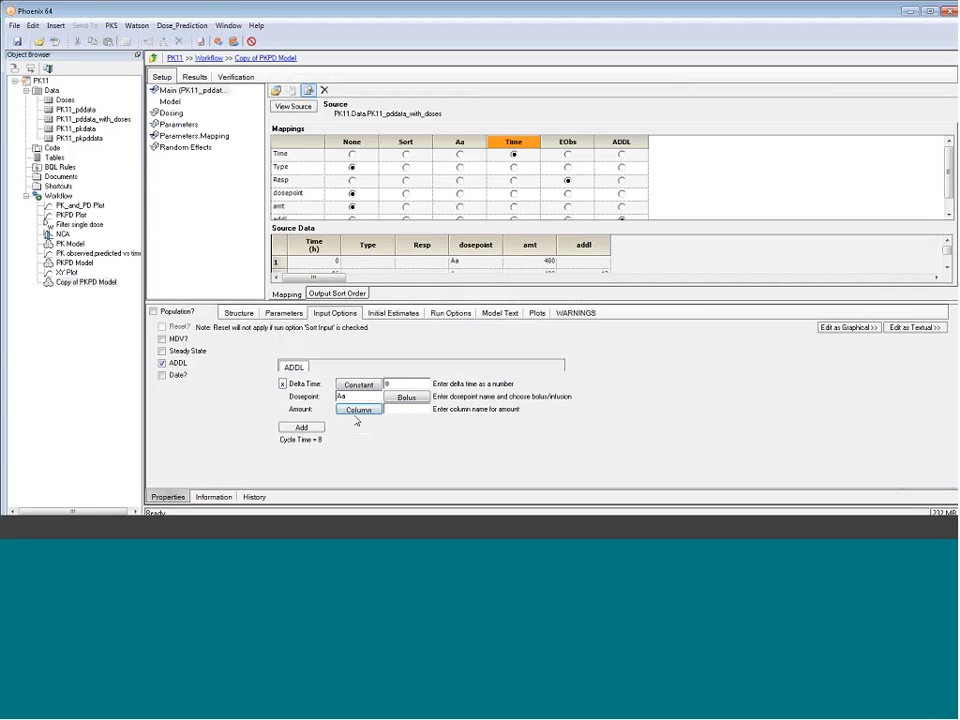
left_click(401, 413)
type("amt")
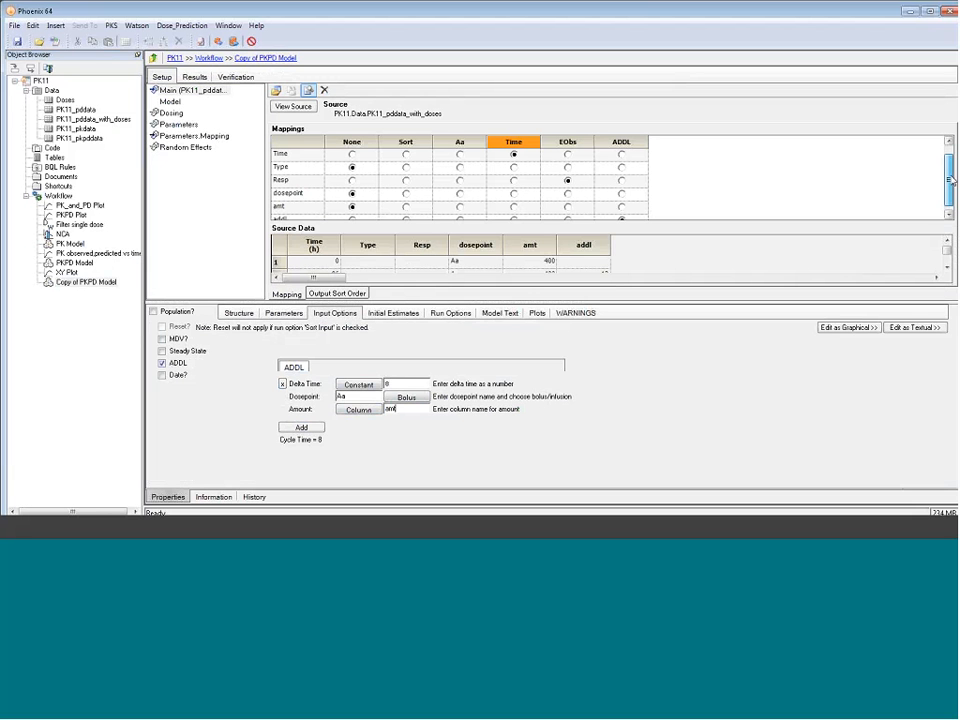
left_click_drag(951, 180, 951, 190)
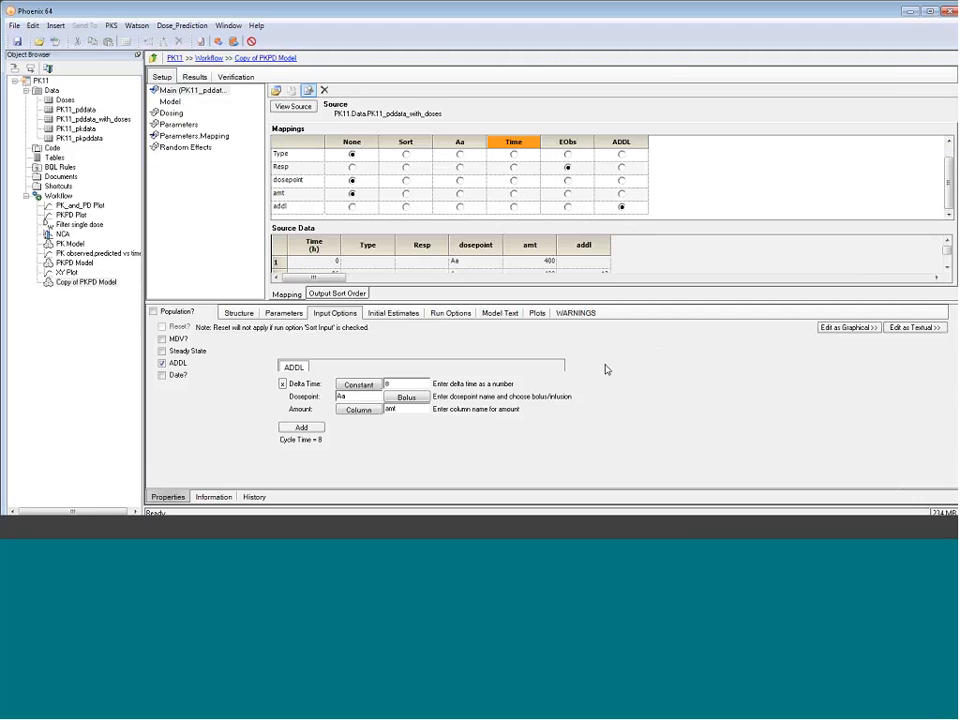
Examine the copied model's E vs time plot in the initial estimates at an enlarged size
left_click(406, 315)
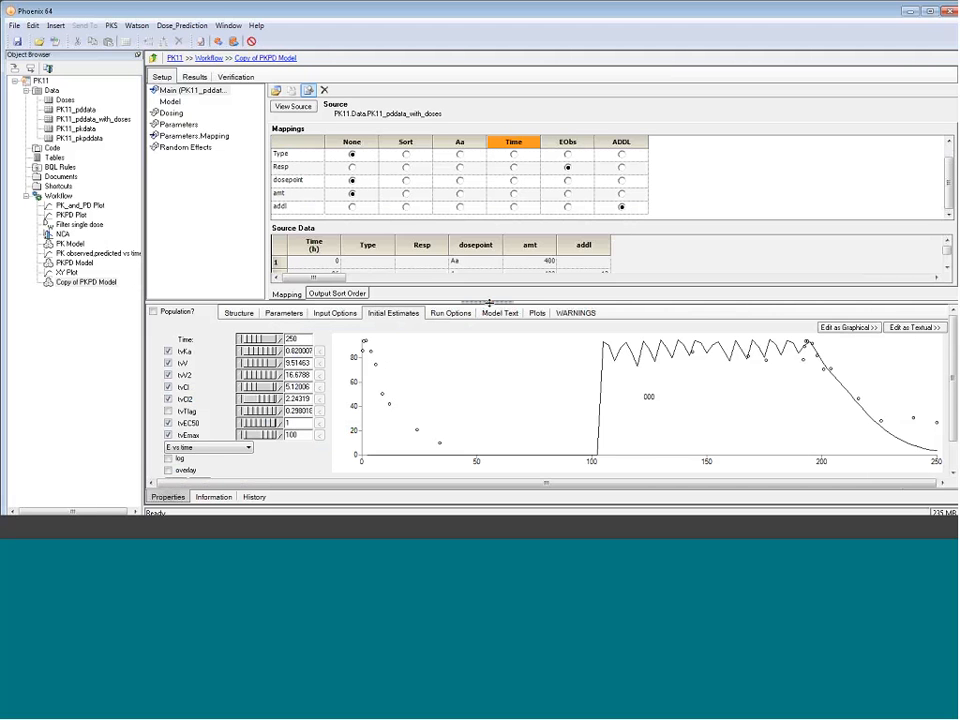
left_click_drag(492, 305, 610, 228)
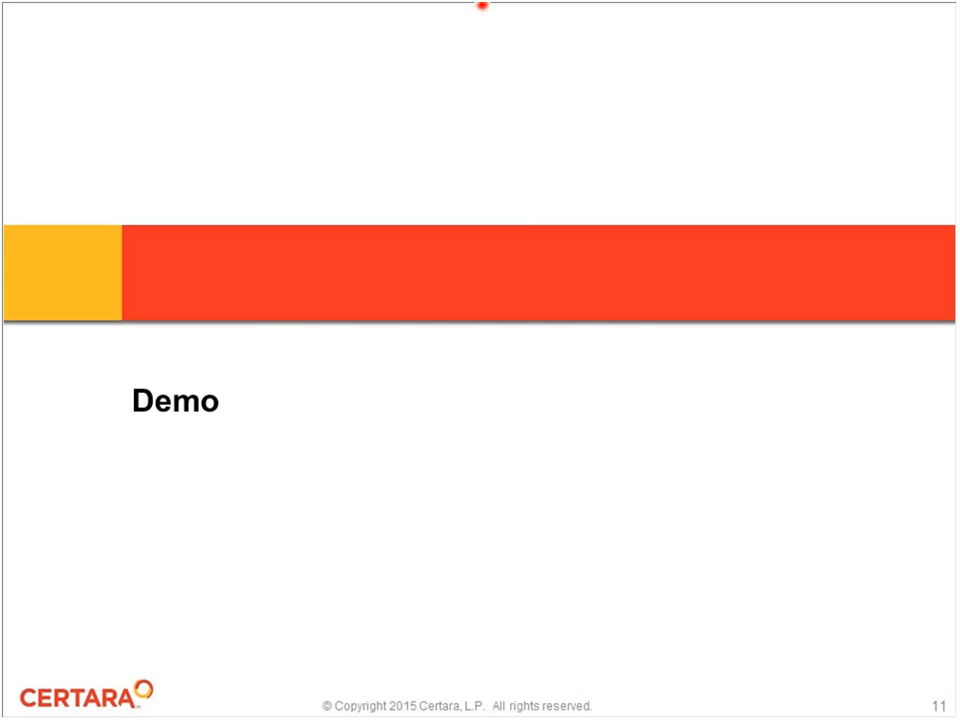
key("Right")
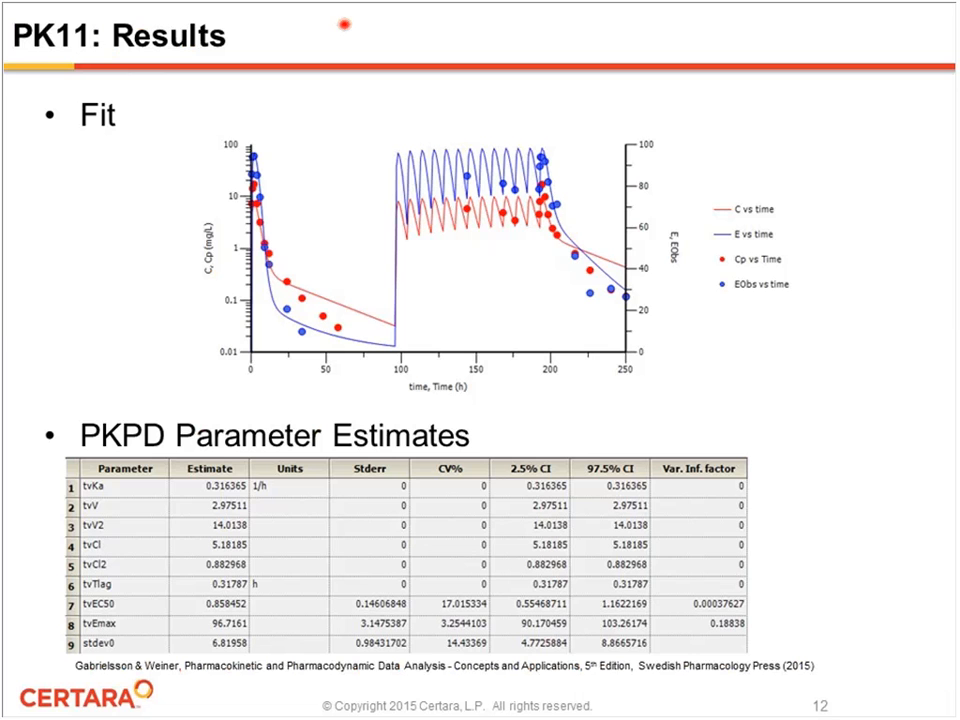